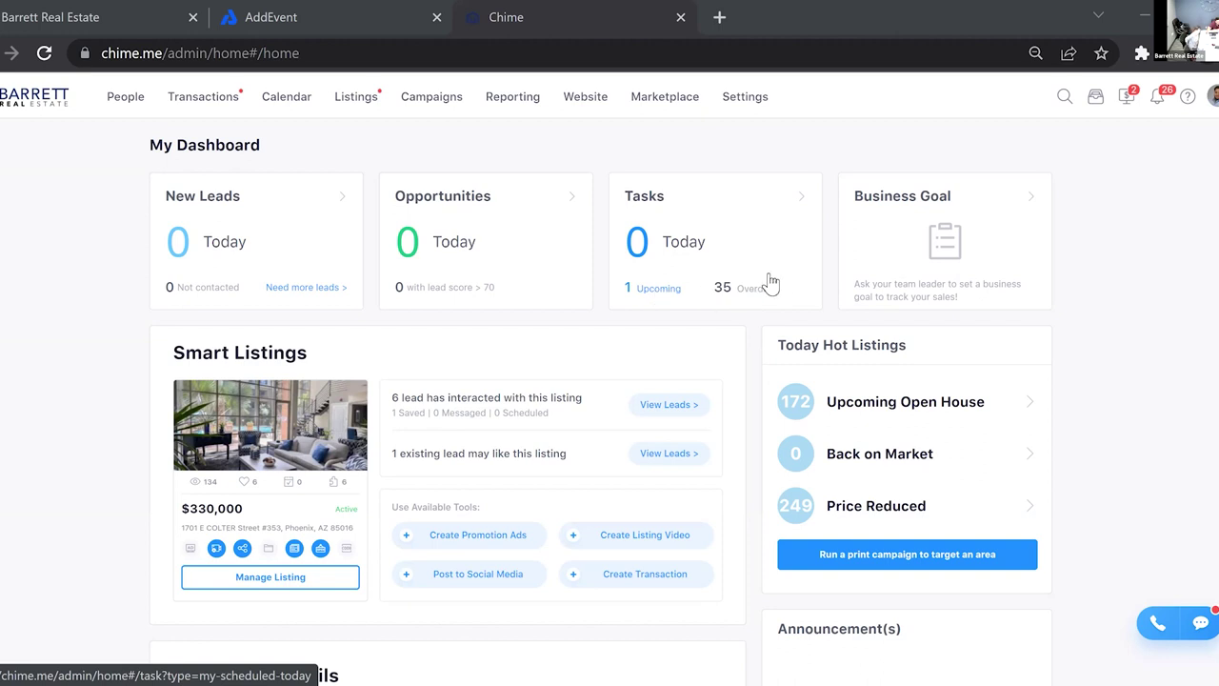
# - Open the tasks from the dashboard and switch from the monthly calendar to the task list
pyautogui.click(705, 242)
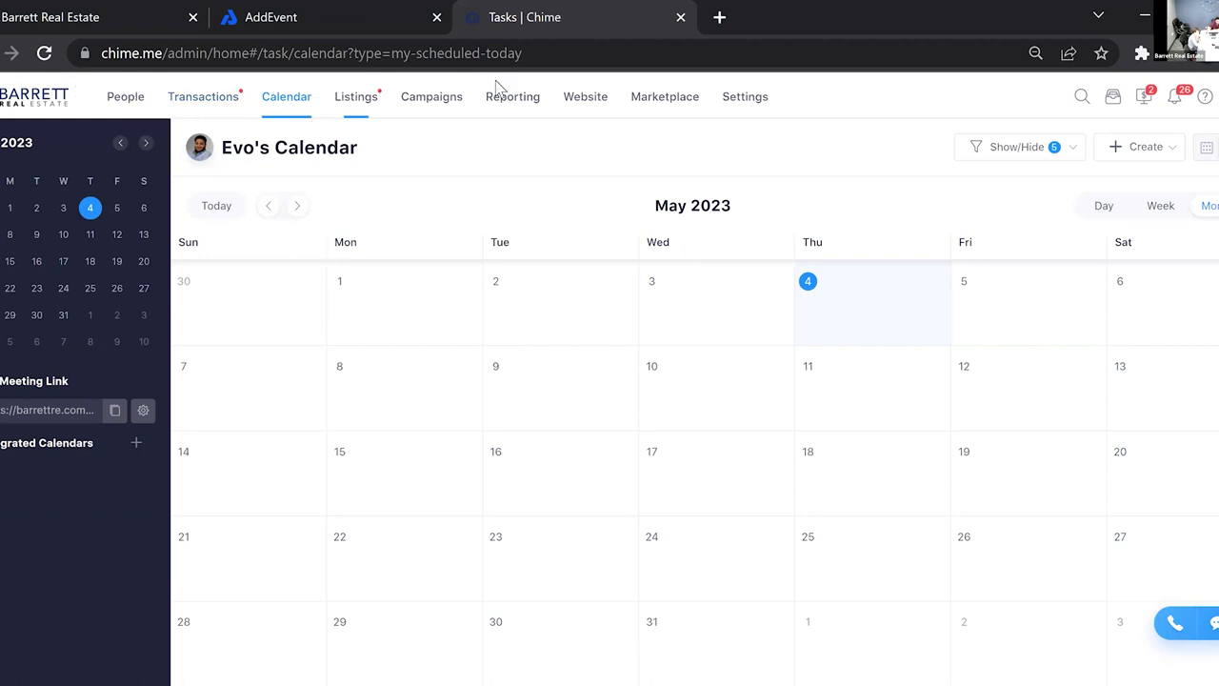
pyautogui.click(672, 97)
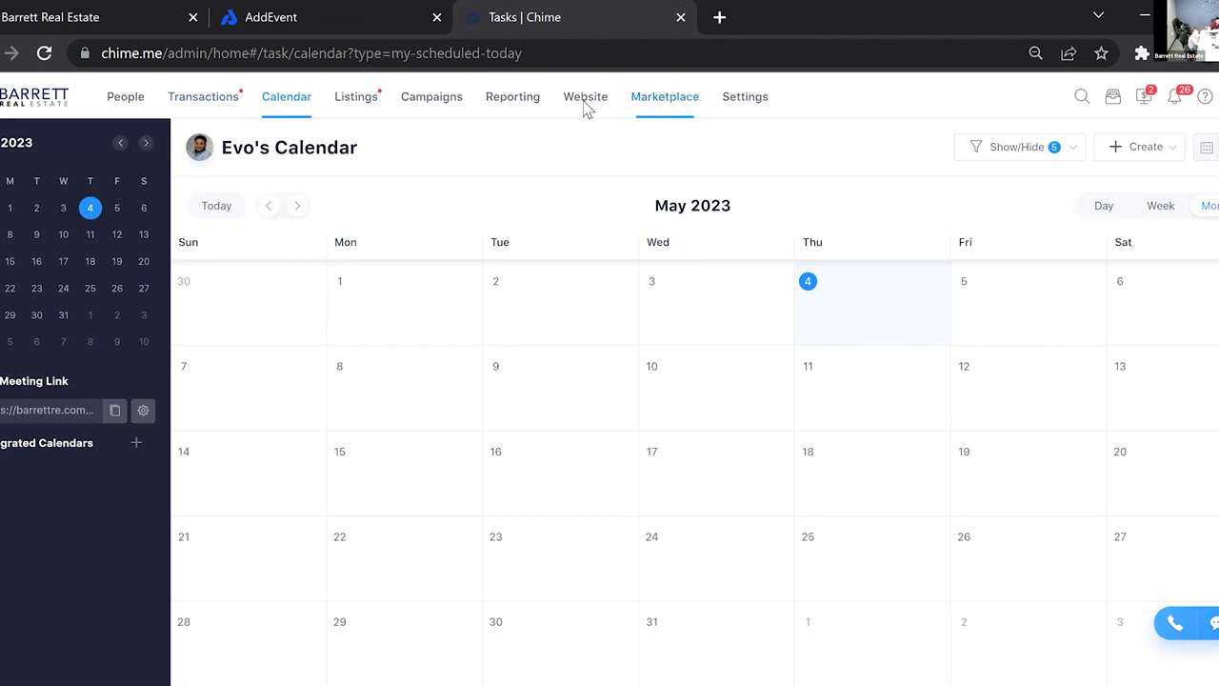
pyautogui.click(297, 106)
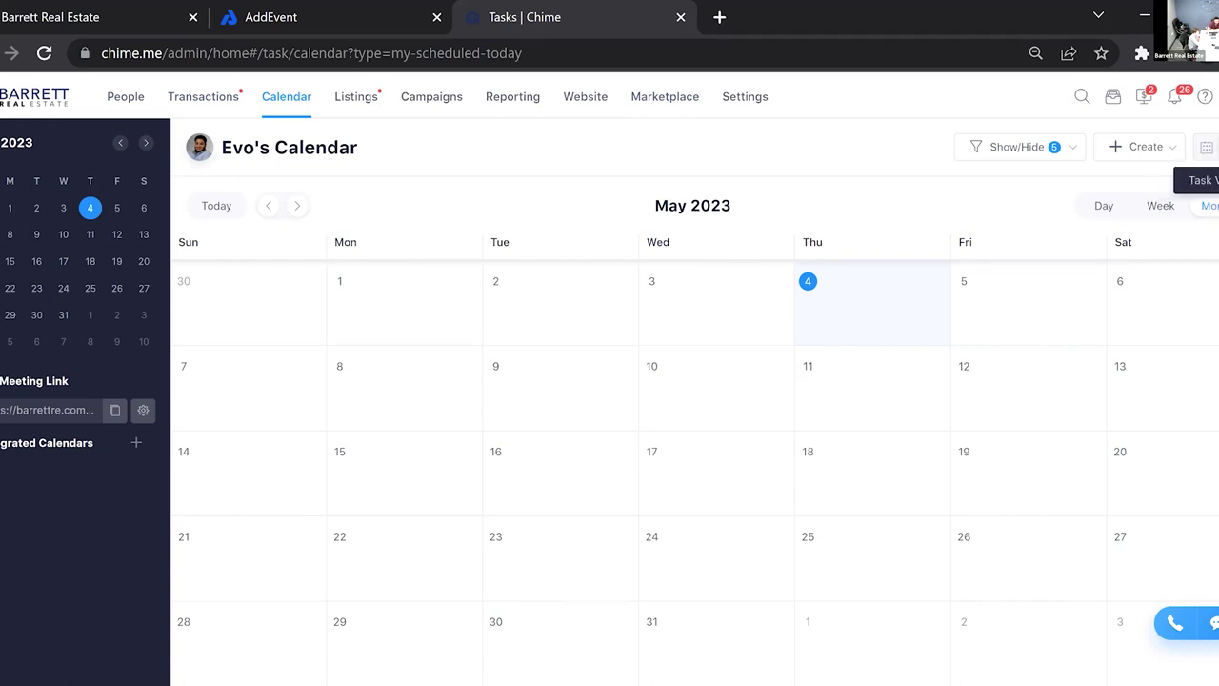
pyautogui.click(1206, 147)
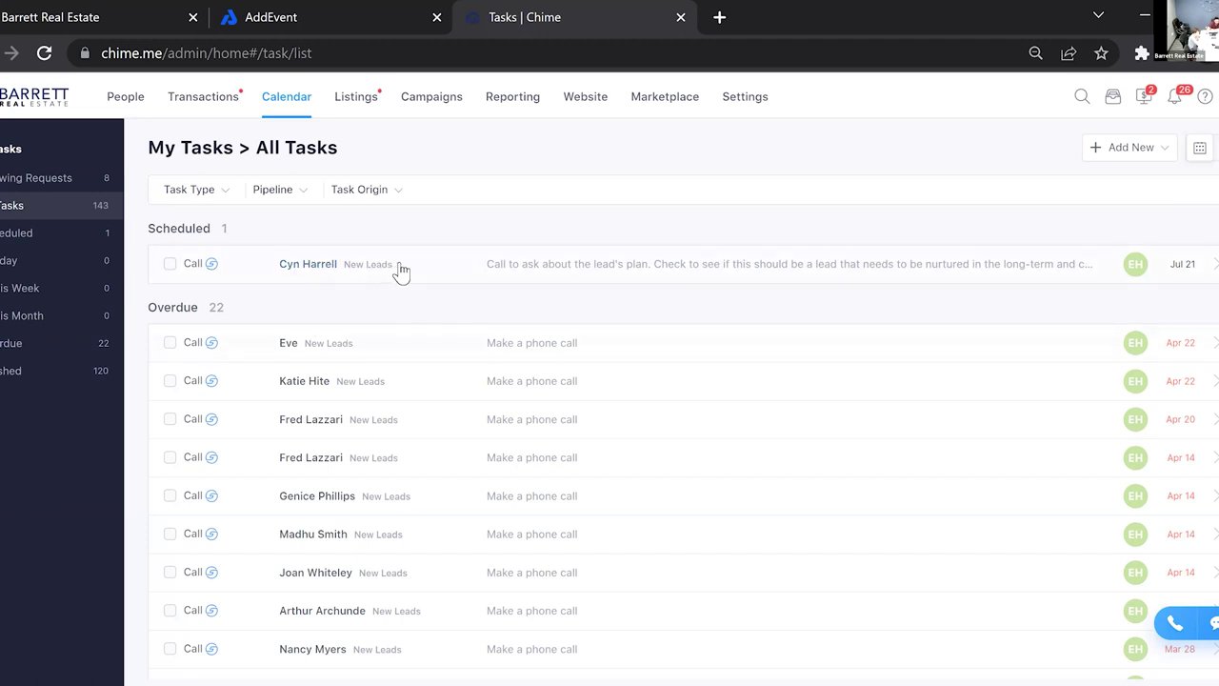
# - Review the scheduled, overdue and finished entries in the All Tasks list
pyautogui.click(238, 191)
pyautogui.scroll(-2, 479, 523)
pyautogui.scroll(-5, 657, 428)
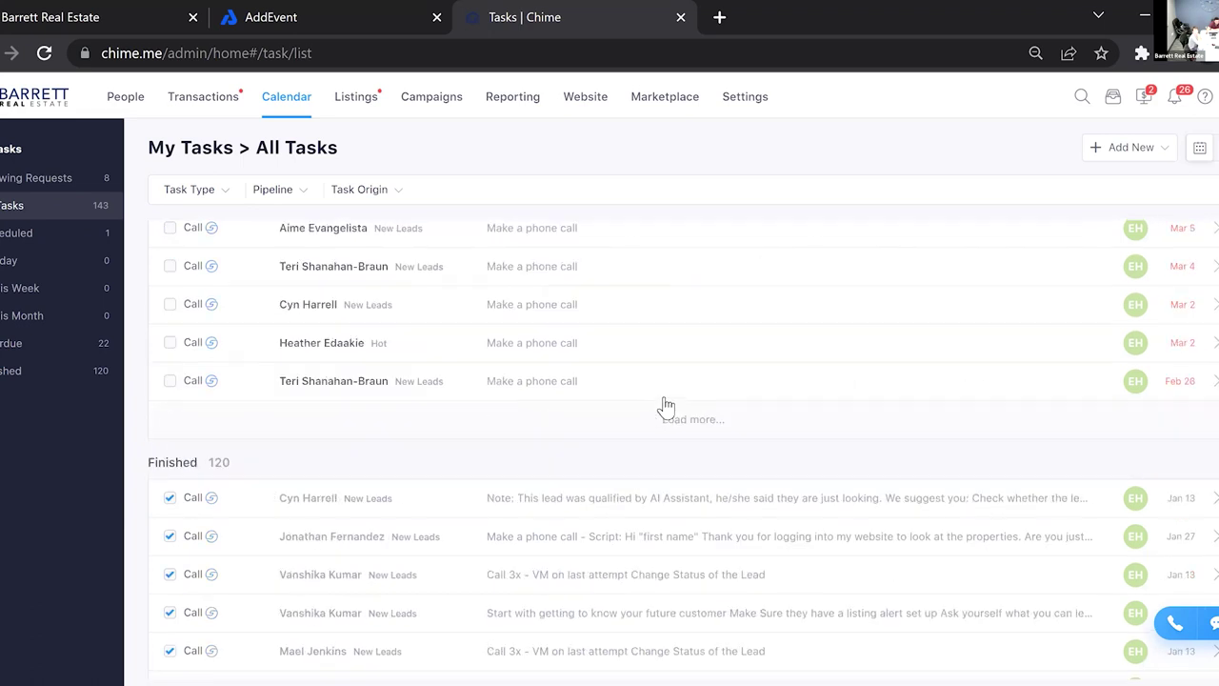
pyautogui.scroll(7, 571, 419)
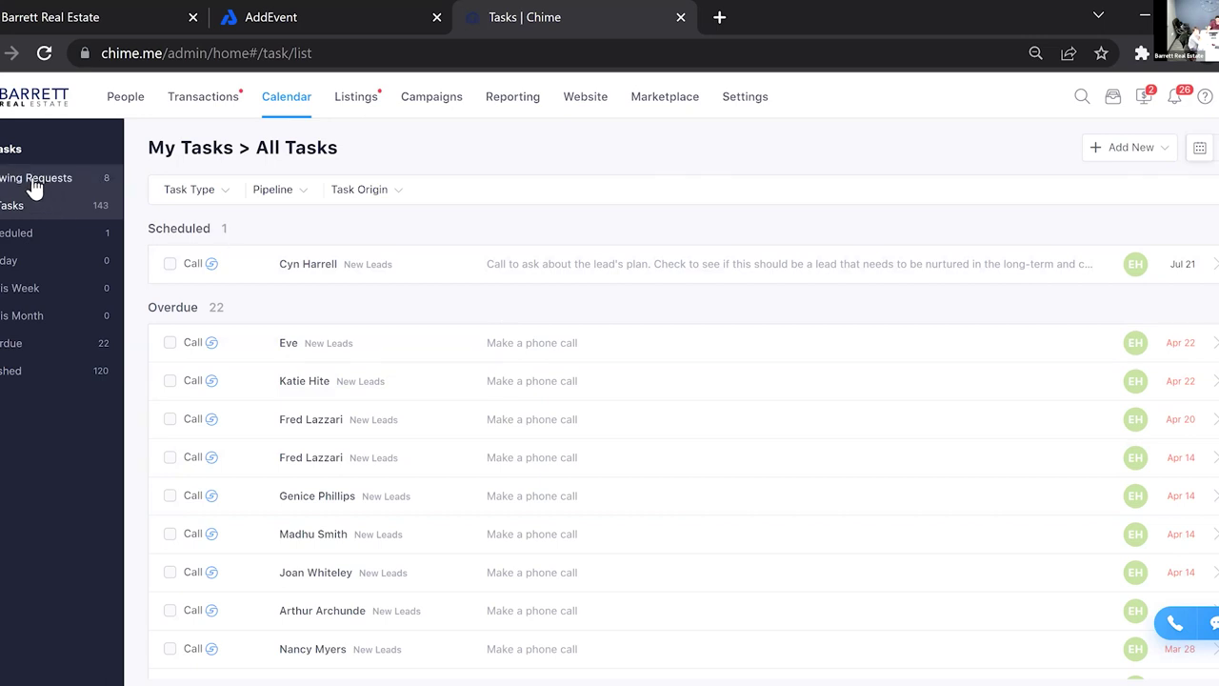
# - Look through the tasks for today, this week, this month, overdue, finished and all tasks, ending with the showing requests
pyautogui.click(26, 269)
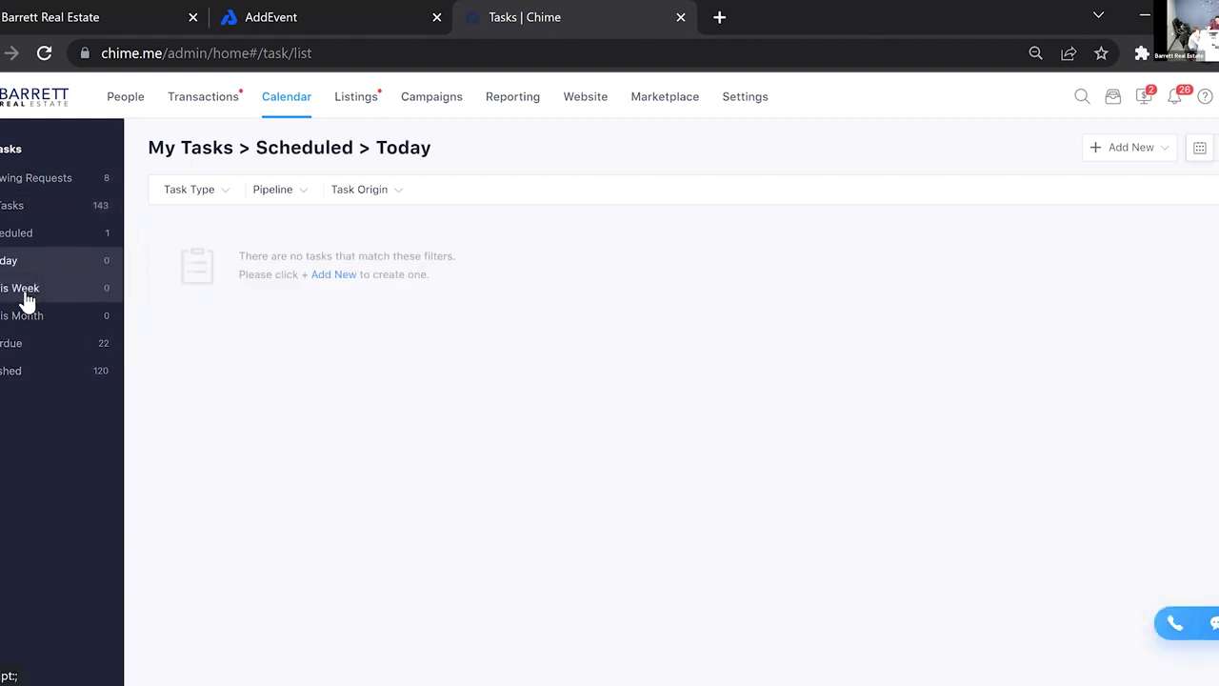
pyautogui.click(28, 301)
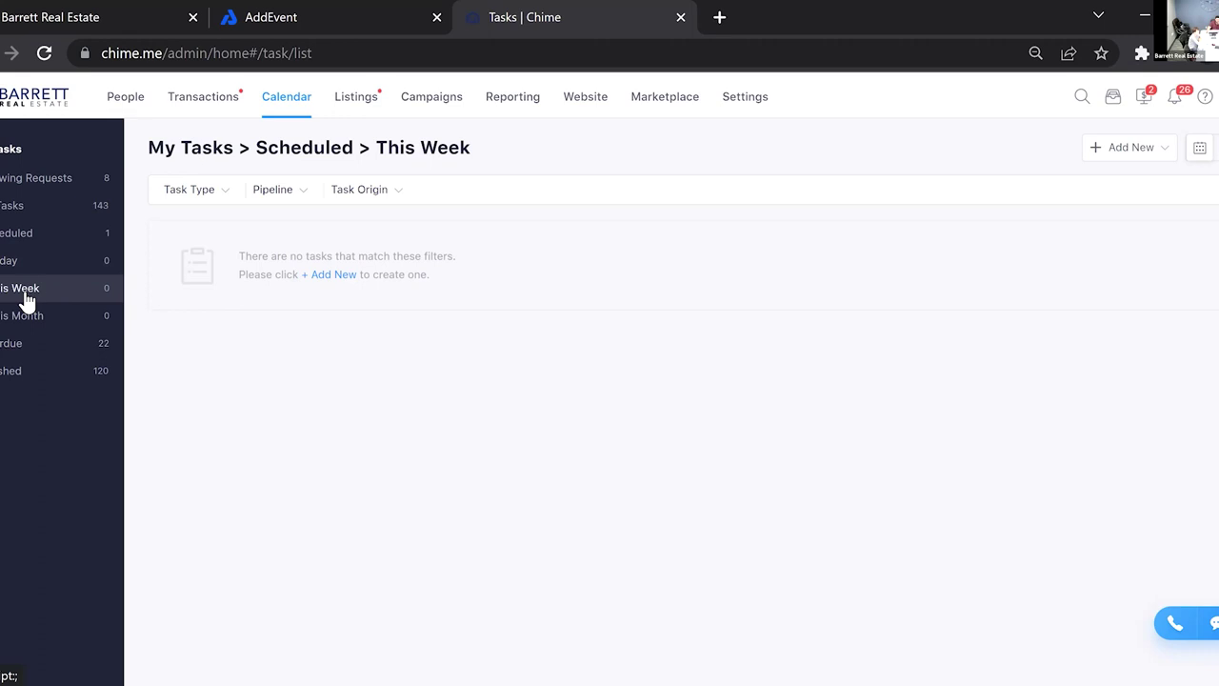
pyautogui.click(21, 326)
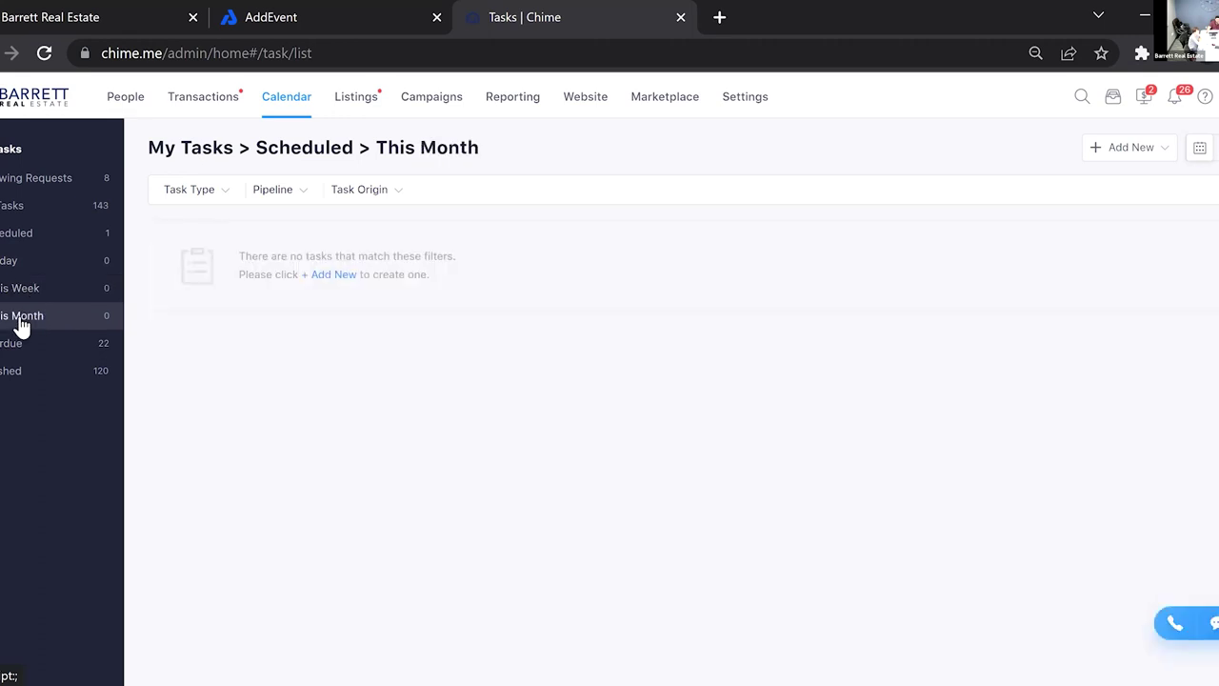
pyautogui.click(34, 350)
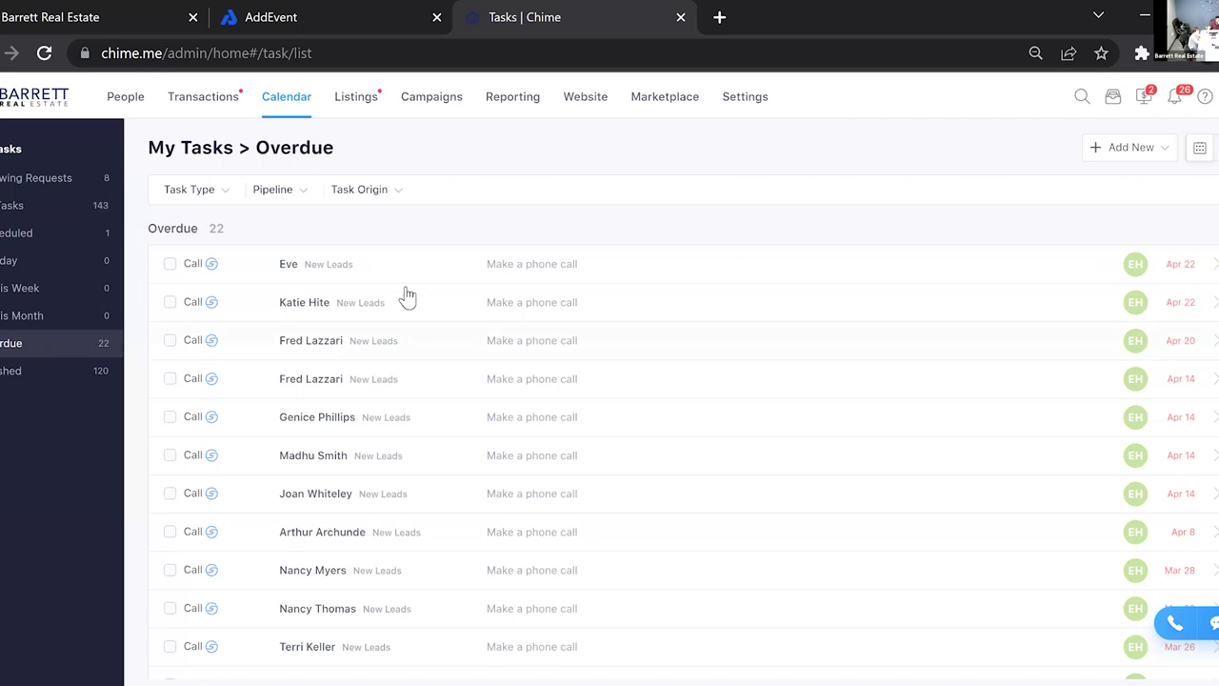
pyautogui.click(46, 373)
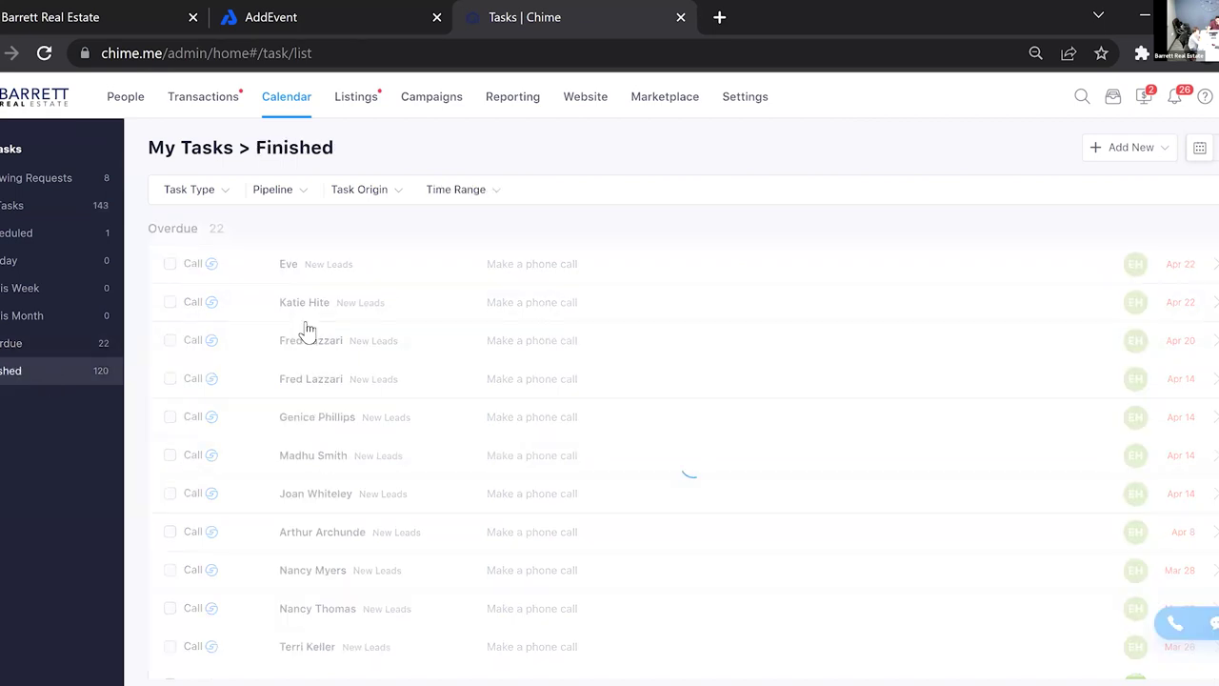
pyautogui.click(38, 217)
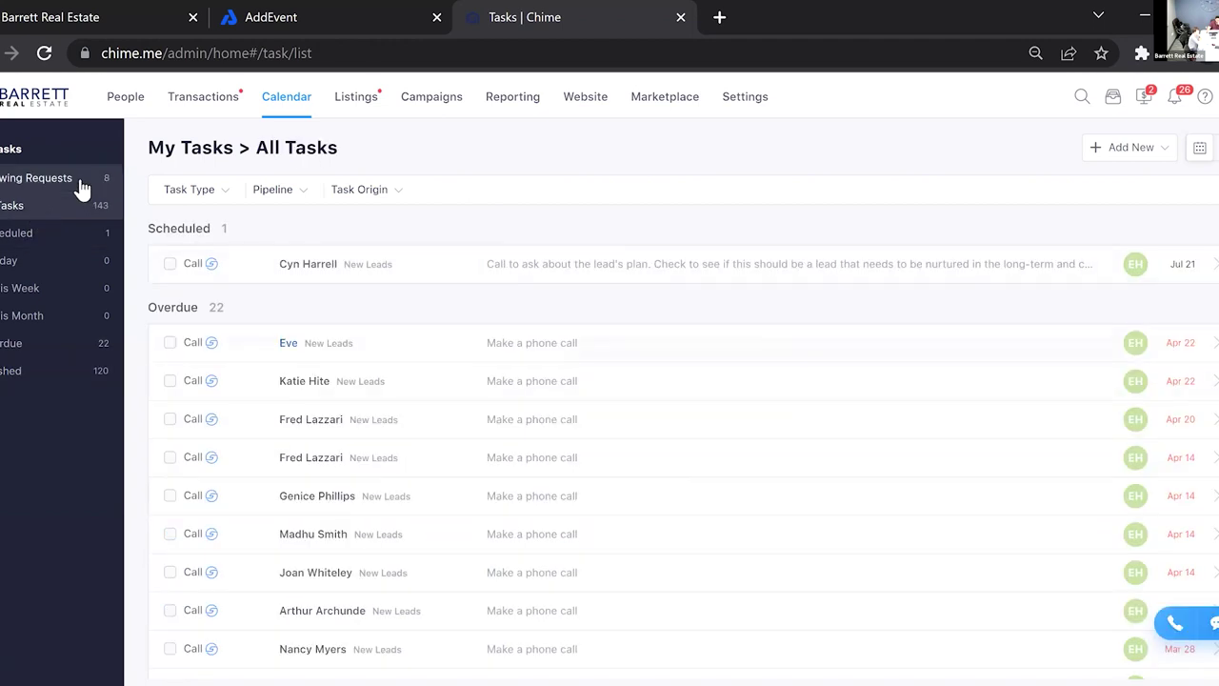
pyautogui.click(74, 186)
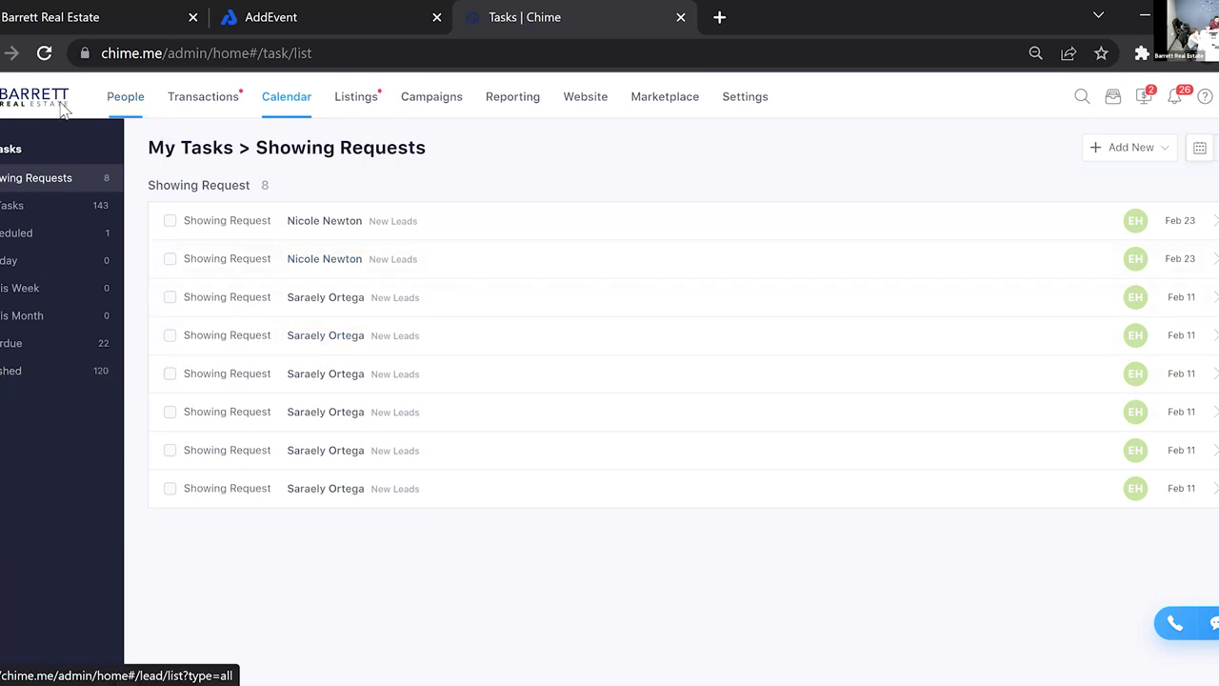
# - Open the record of the first lead in the People list
pyautogui.click(125, 99)
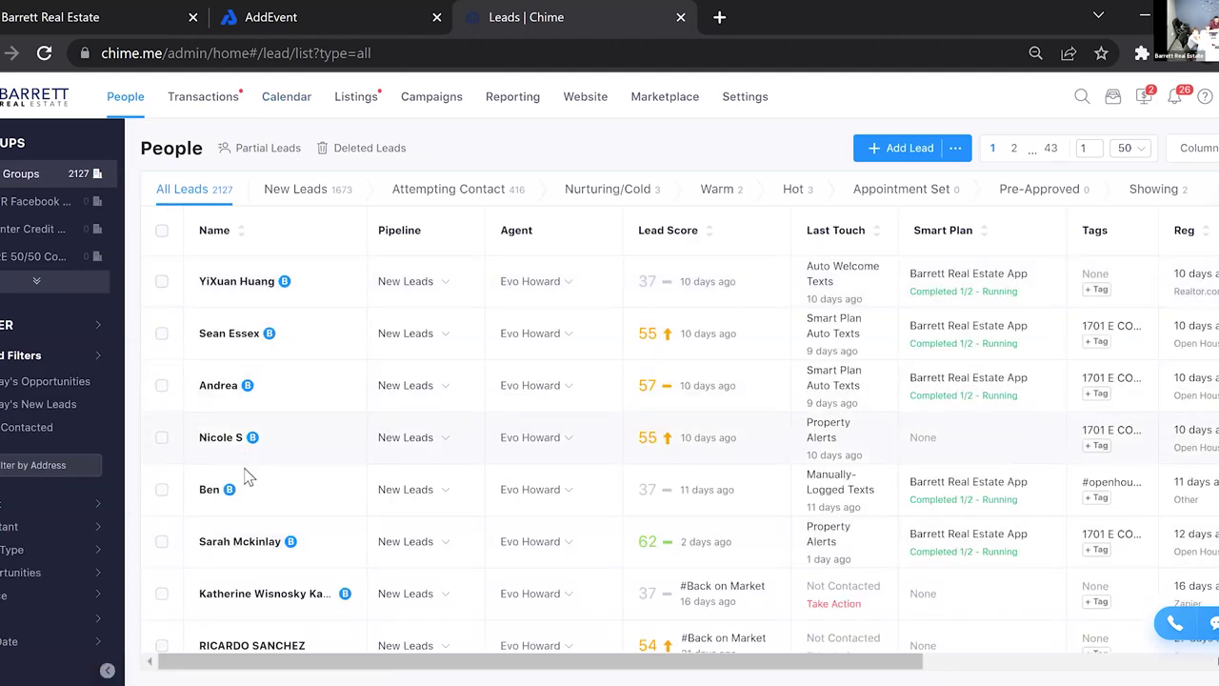
pyautogui.rightClick(227, 385)
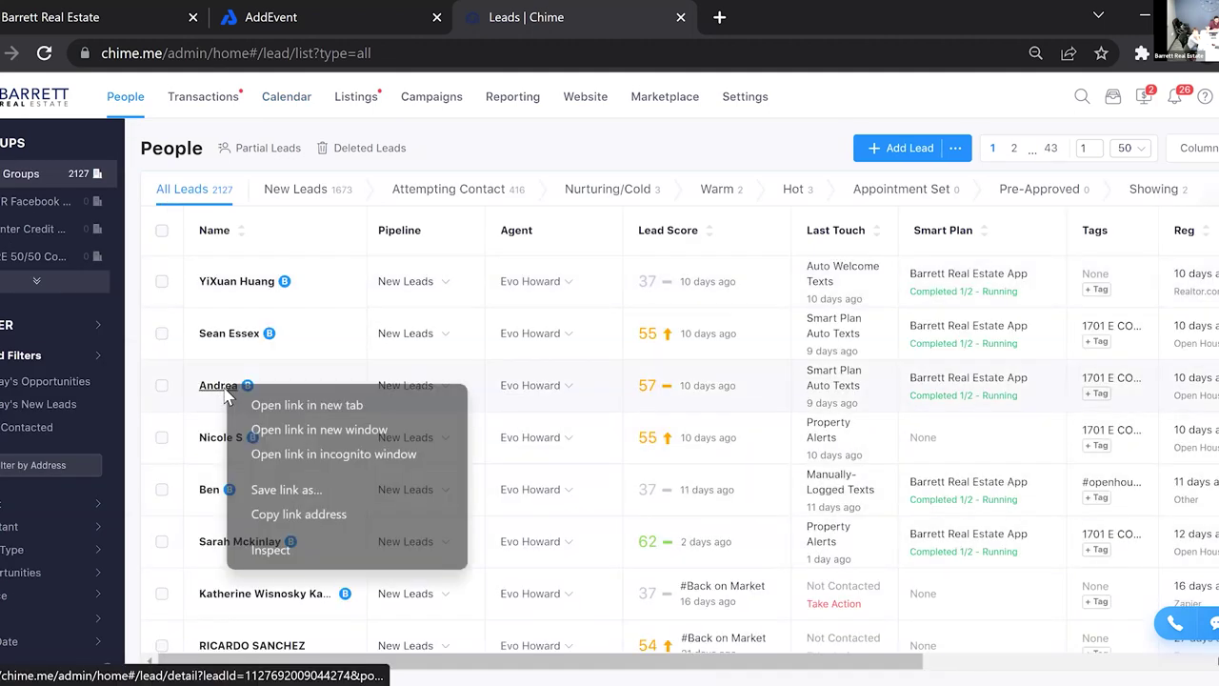
pyautogui.click(298, 367)
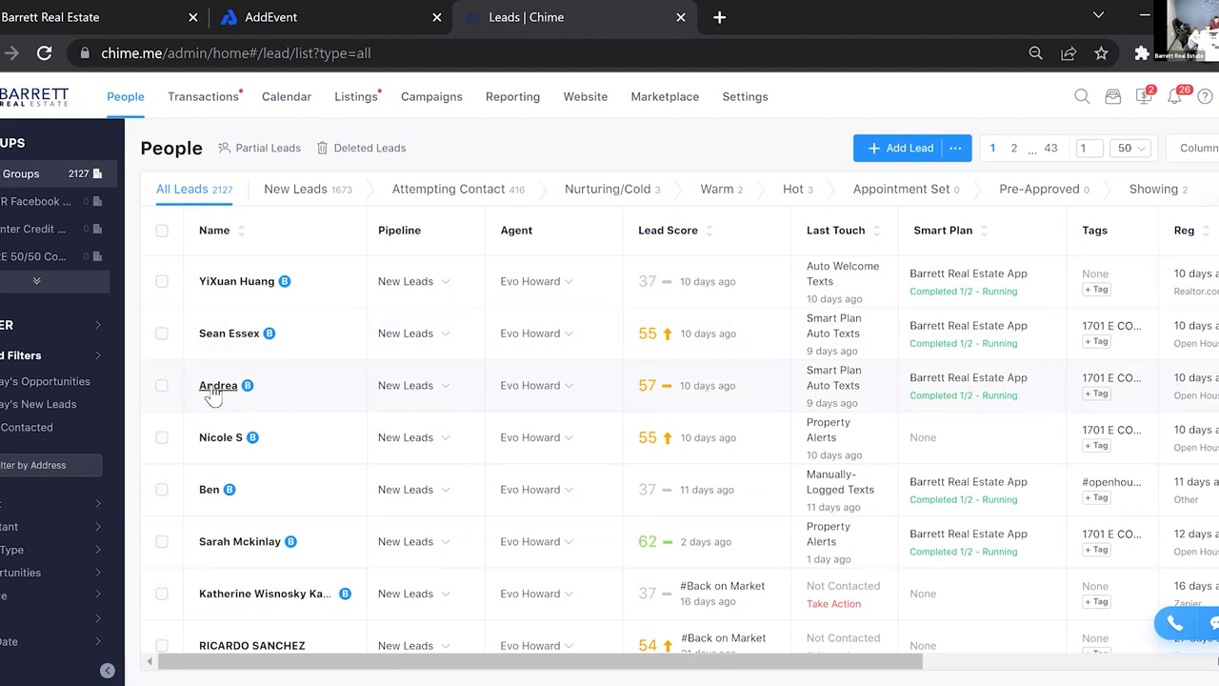
pyautogui.click(215, 389)
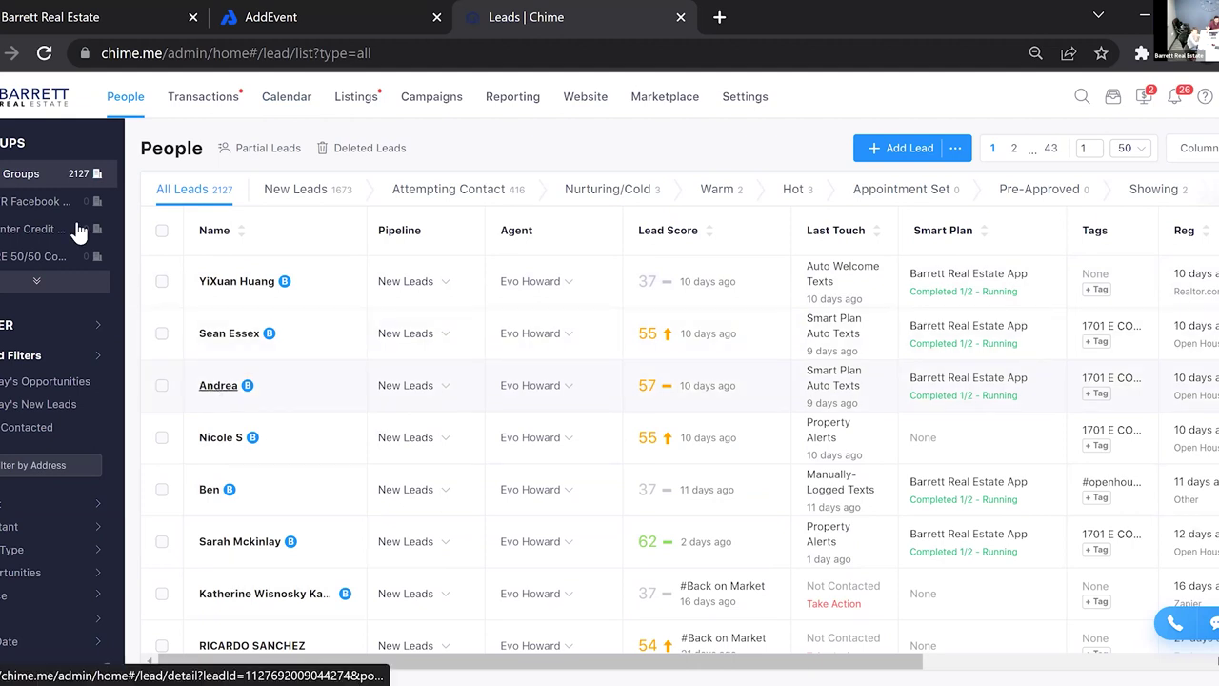
pyautogui.click(124, 99)
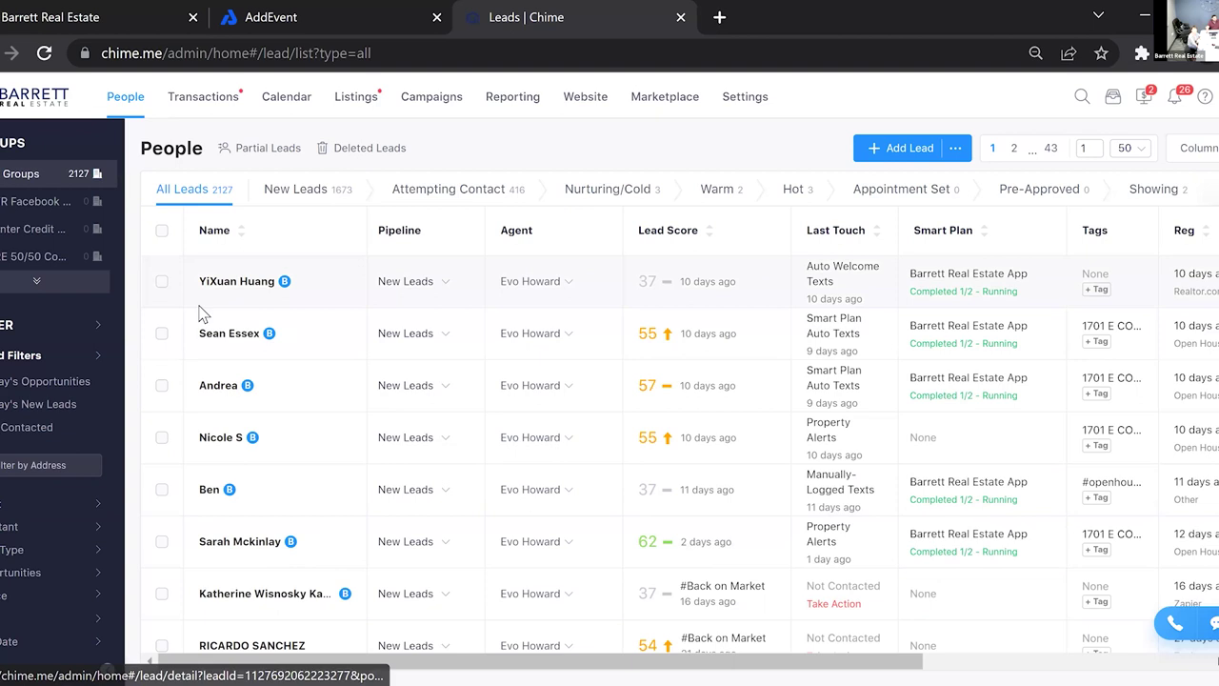
pyautogui.click(252, 289)
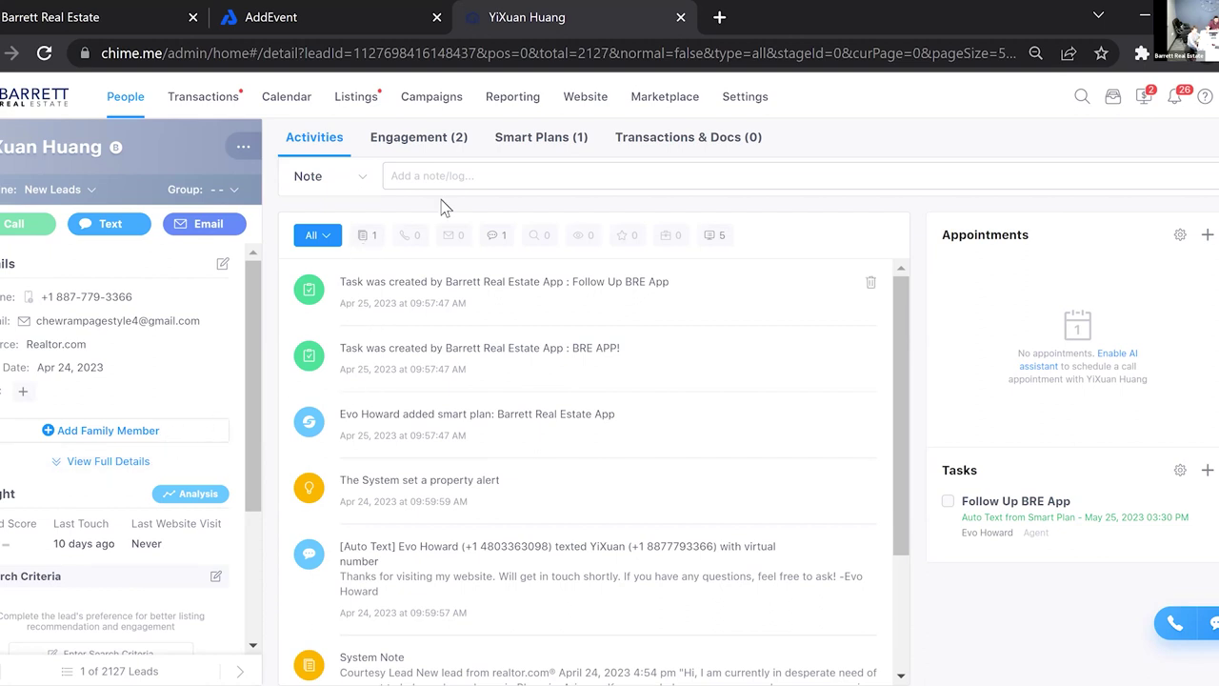
# - Add the note "zdfbzdfbcfb" to the lead and return to this record after viewing the next lead
pyautogui.click(413, 174)
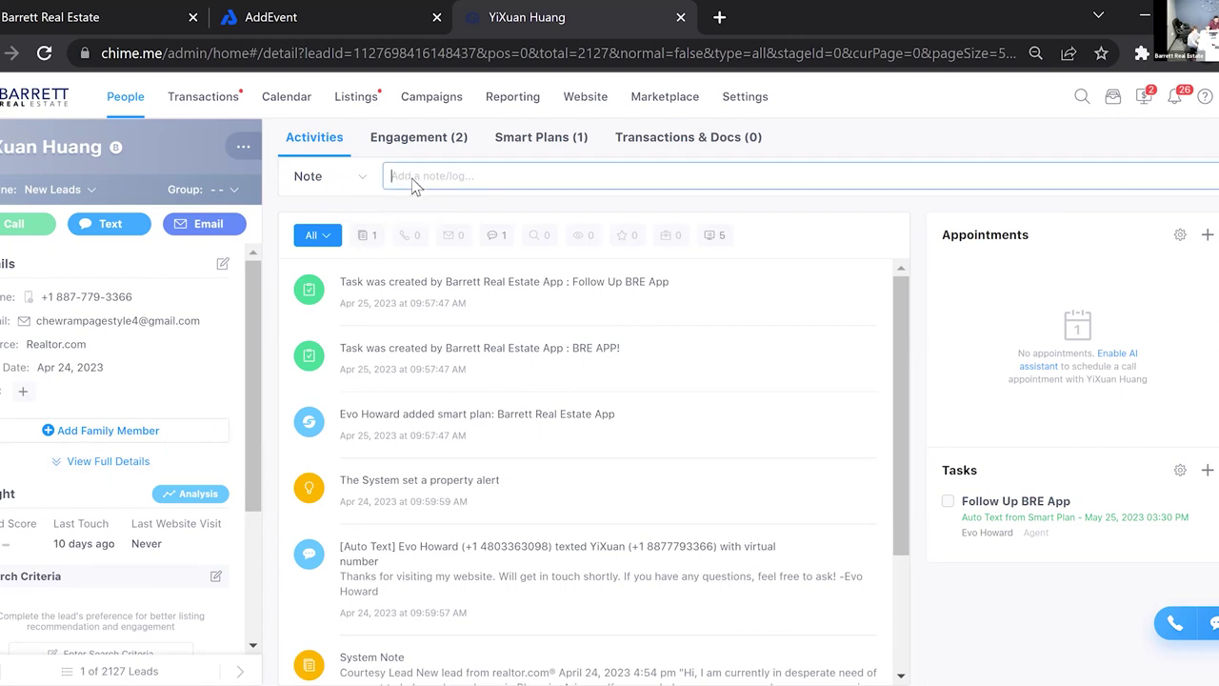
pyautogui.write('zdfbzdfcfb')
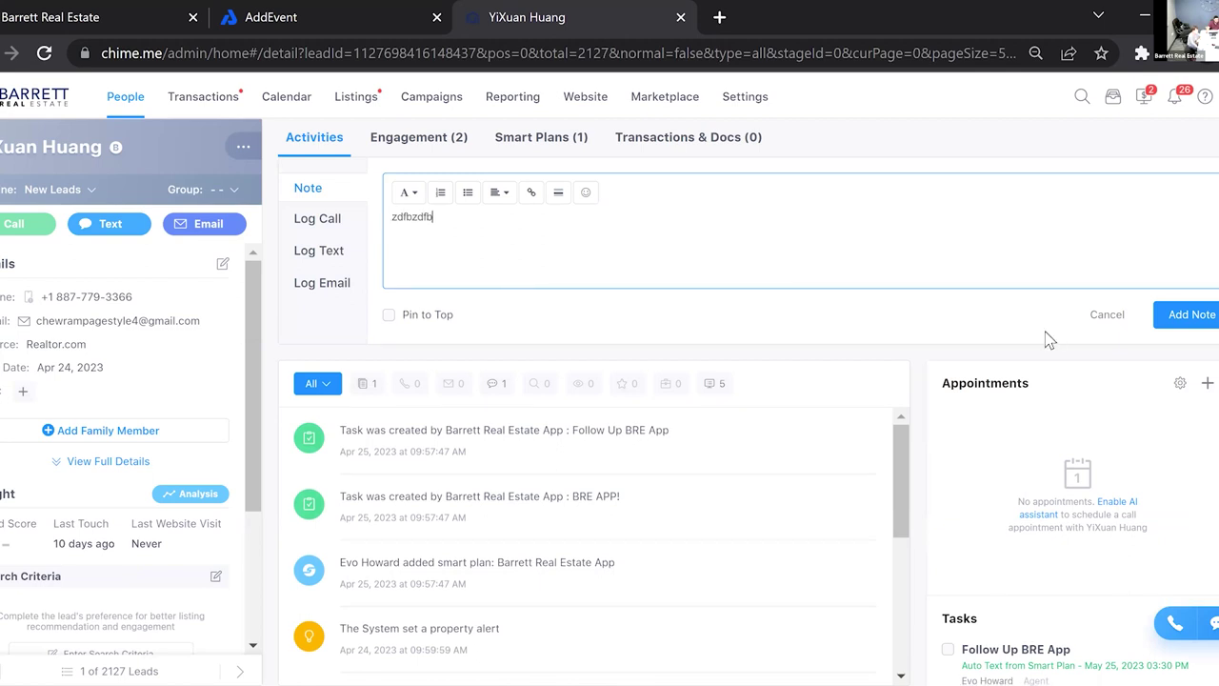
pyautogui.click(1189, 317)
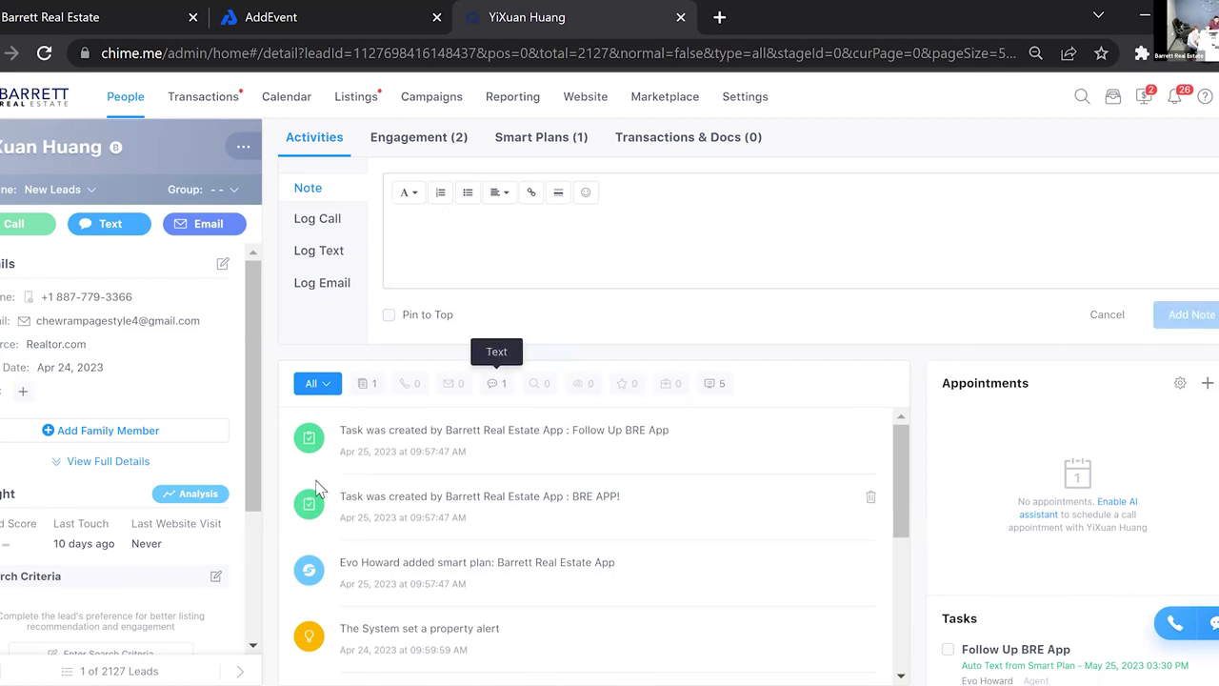
pyautogui.click(245, 664)
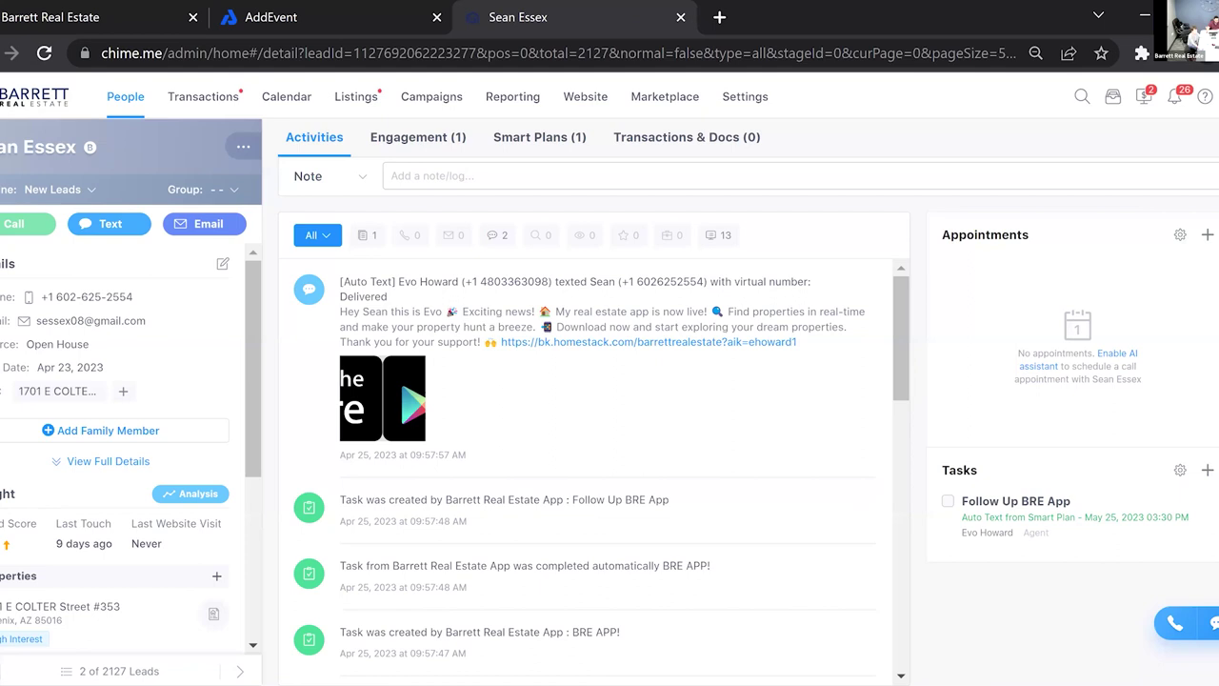
pyautogui.hotkey('alt', 'Left')
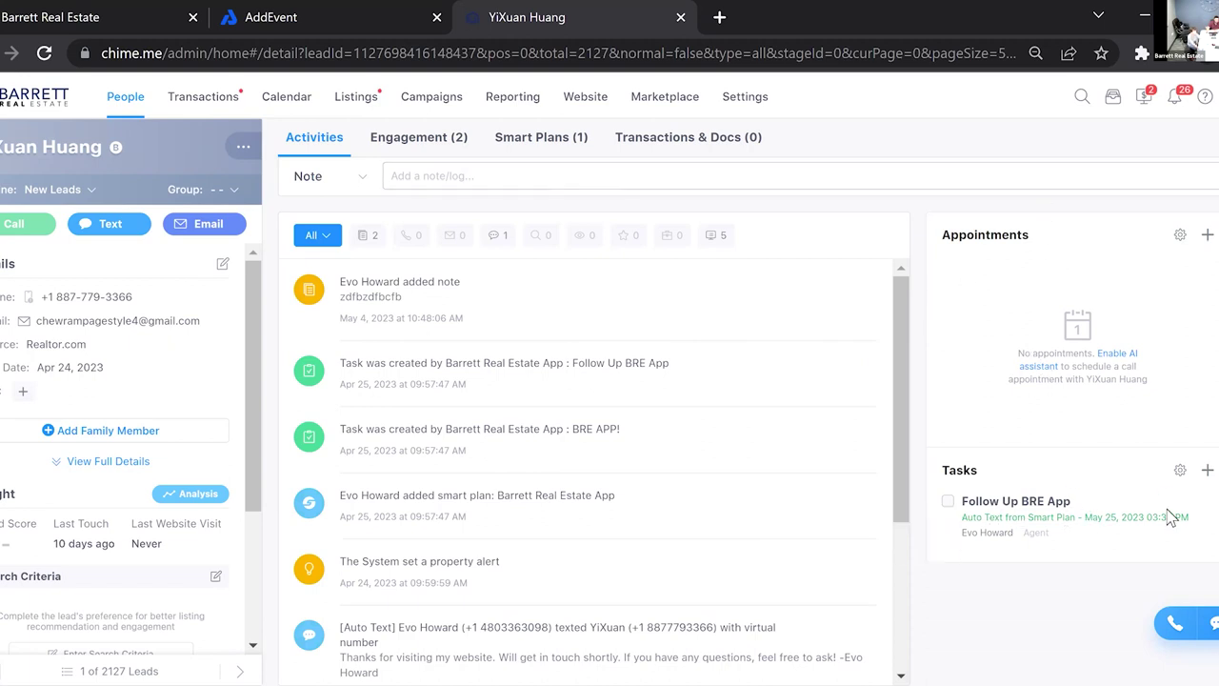
# - Start a new Call task for the lead with the description "Client said to call next week. o talk about listing"
pyautogui.click(1207, 472)
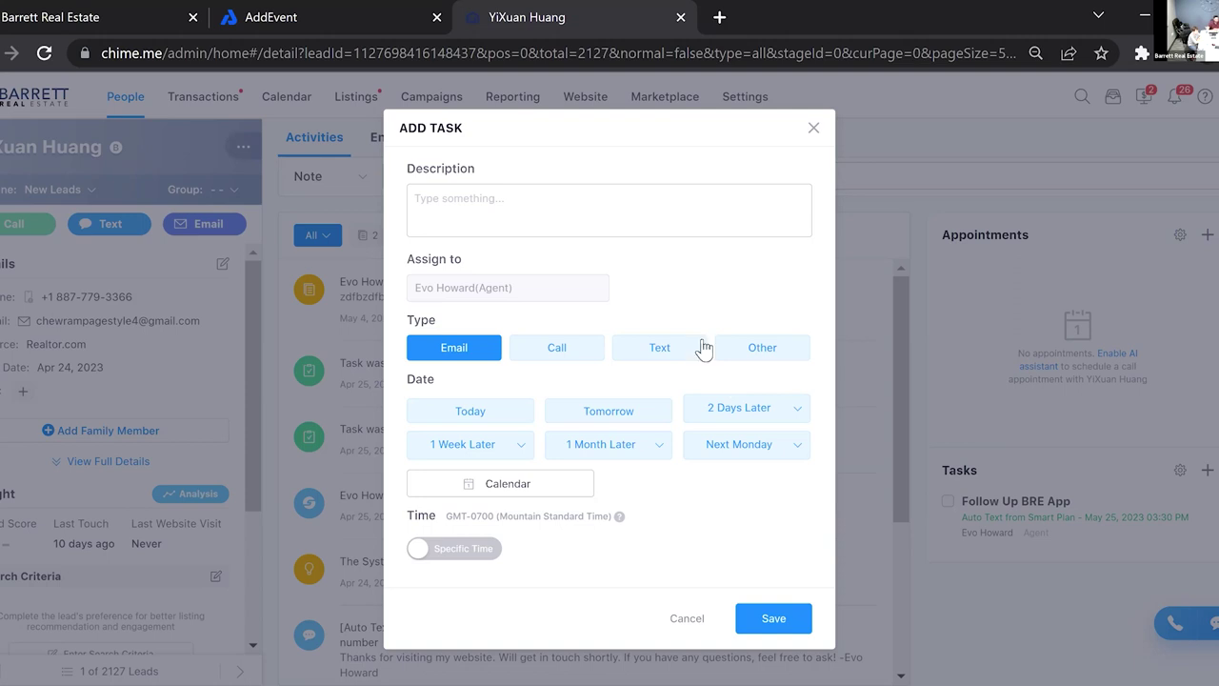
pyautogui.click(555, 363)
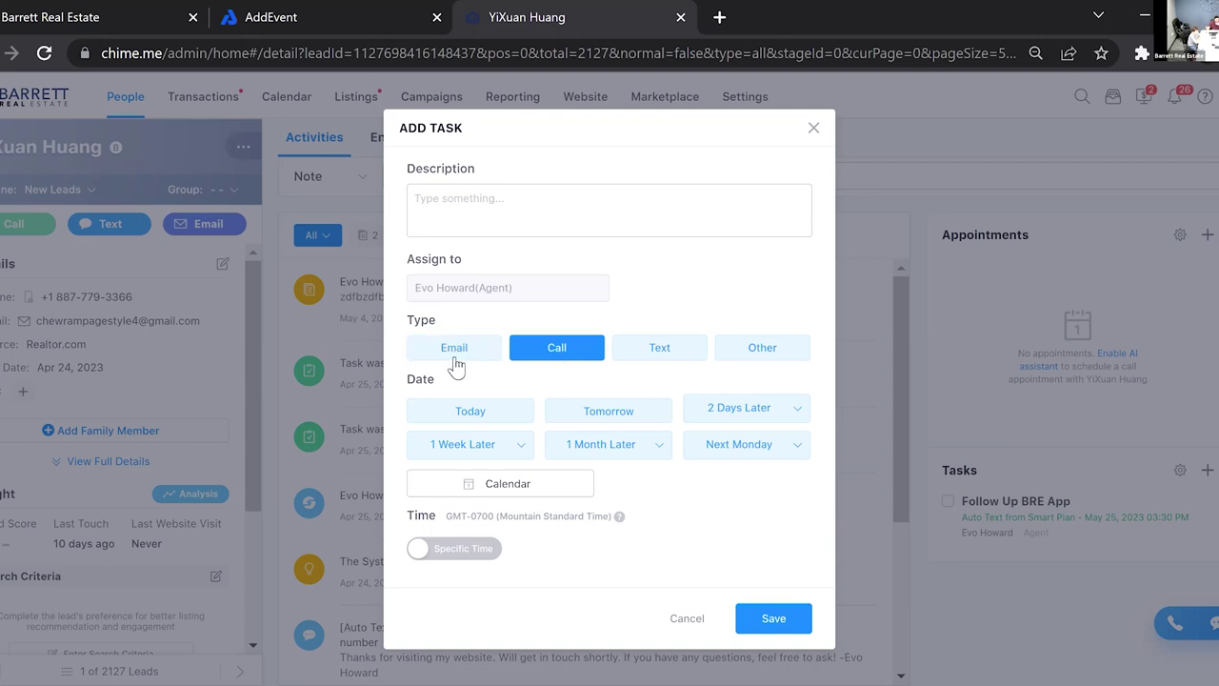
pyautogui.click(512, 207)
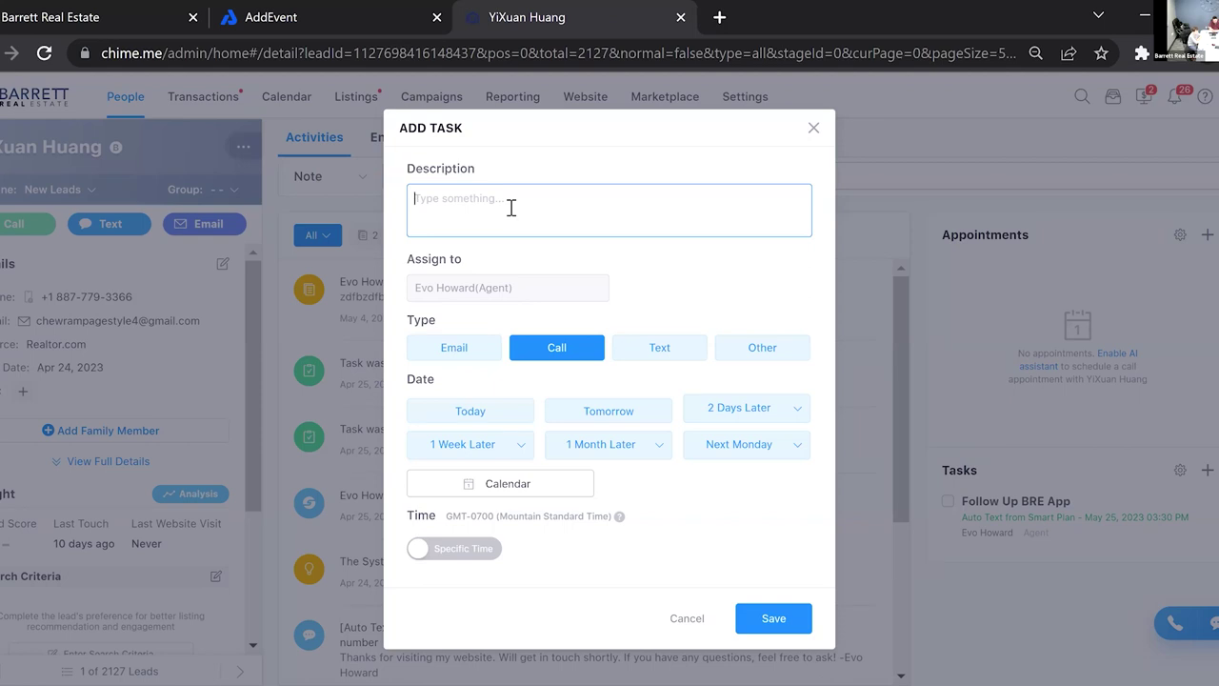
pyautogui.write('call')
pyautogui.press('BackSpace')
pyautogui.press('BackSpace')
pyautogui.press('BackSpace')
pyautogui.press('BackSpace')
pyautogui.write('Client said to call next week')
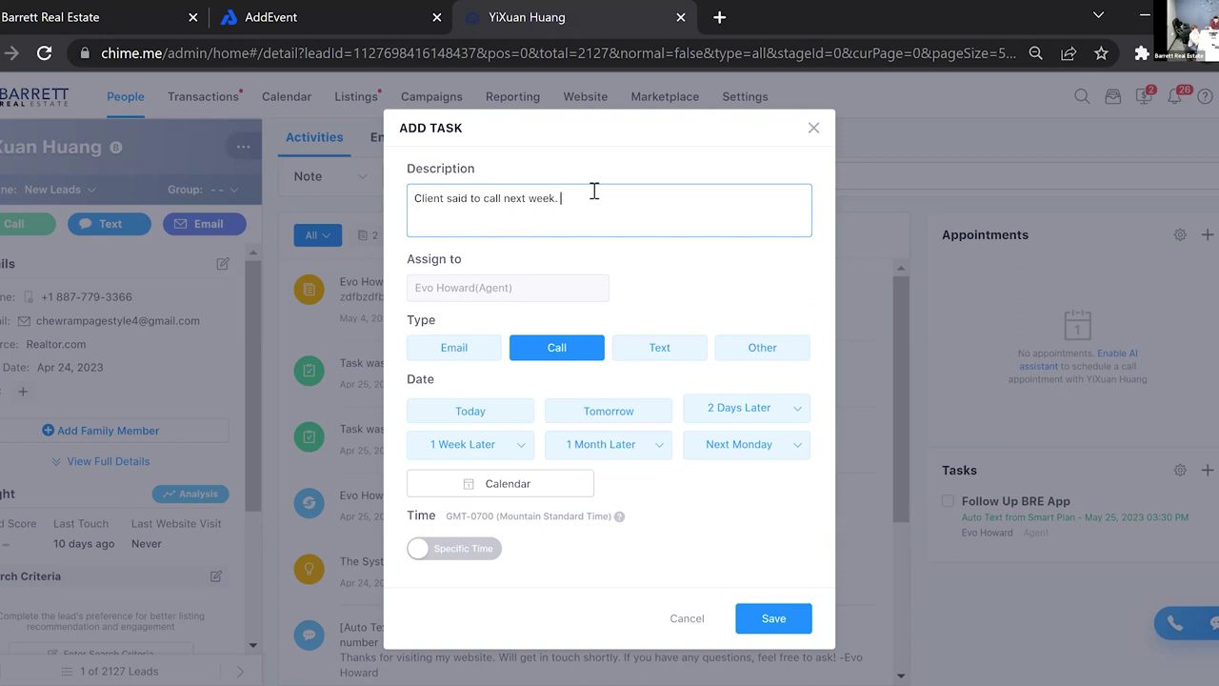
pyautogui.write('o tak')
pyautogui.press('BackSpace')
pyautogui.write('lk about listing')
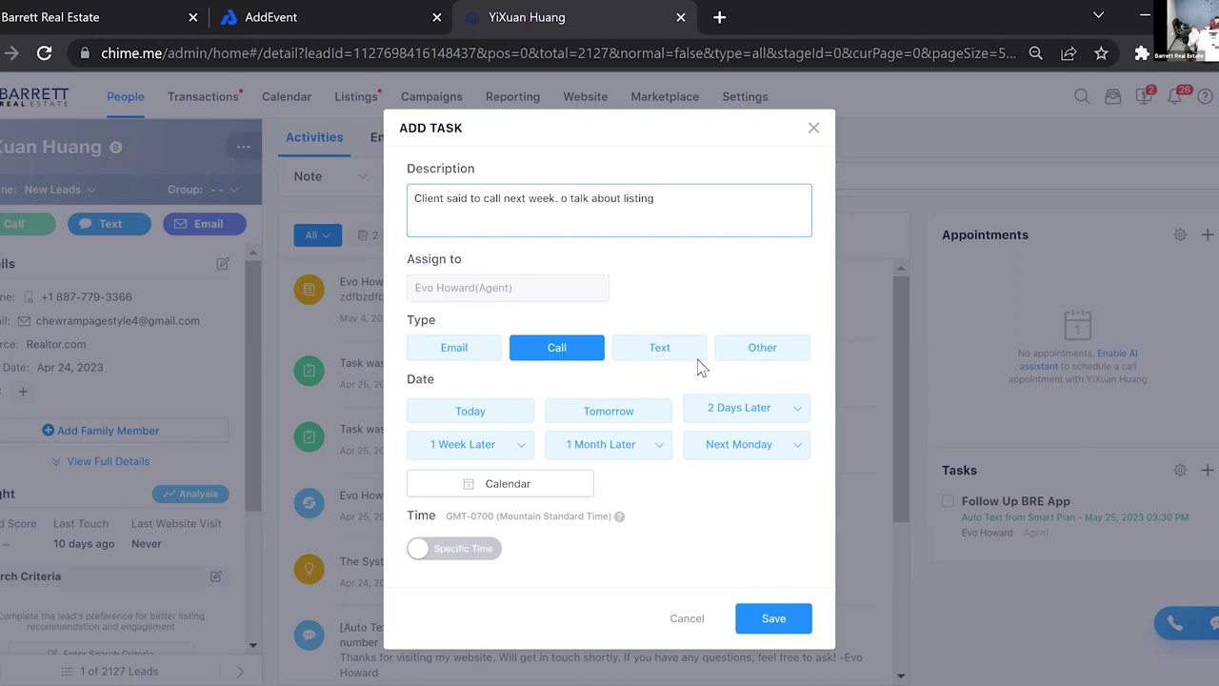
pyautogui.click(577, 354)
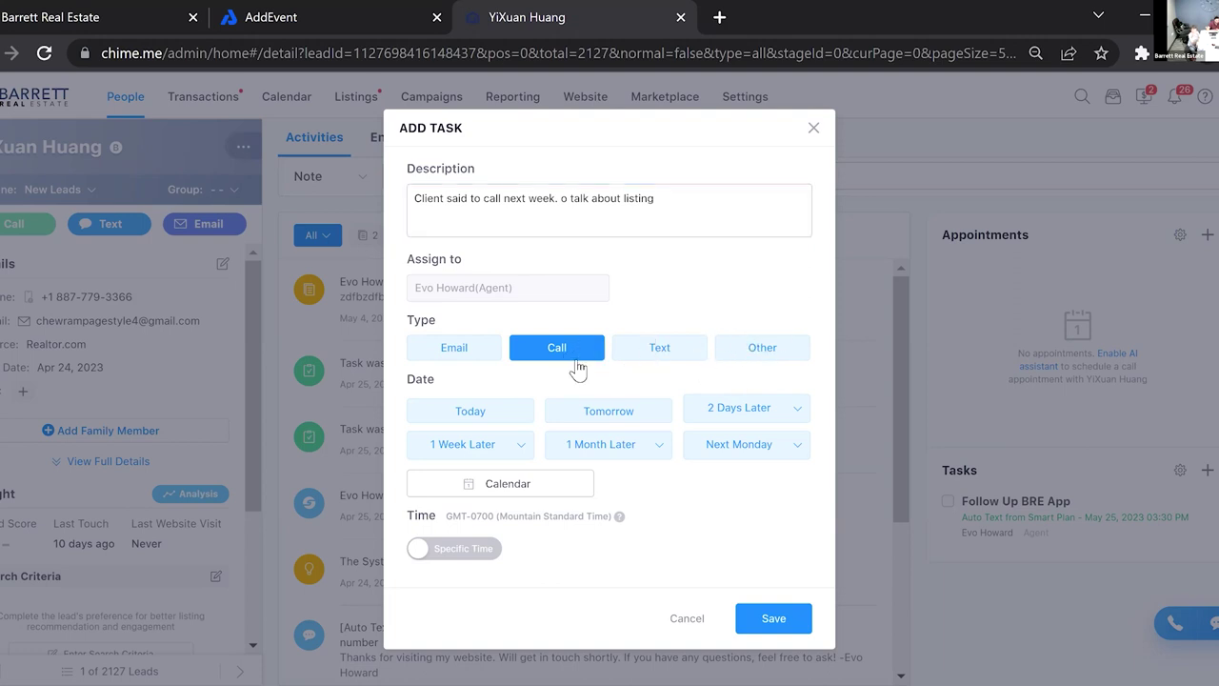
# - Go through the task's date presets for days, weeks, months and weekdays ahead, and set the due date to Today
pyautogui.click(479, 454)
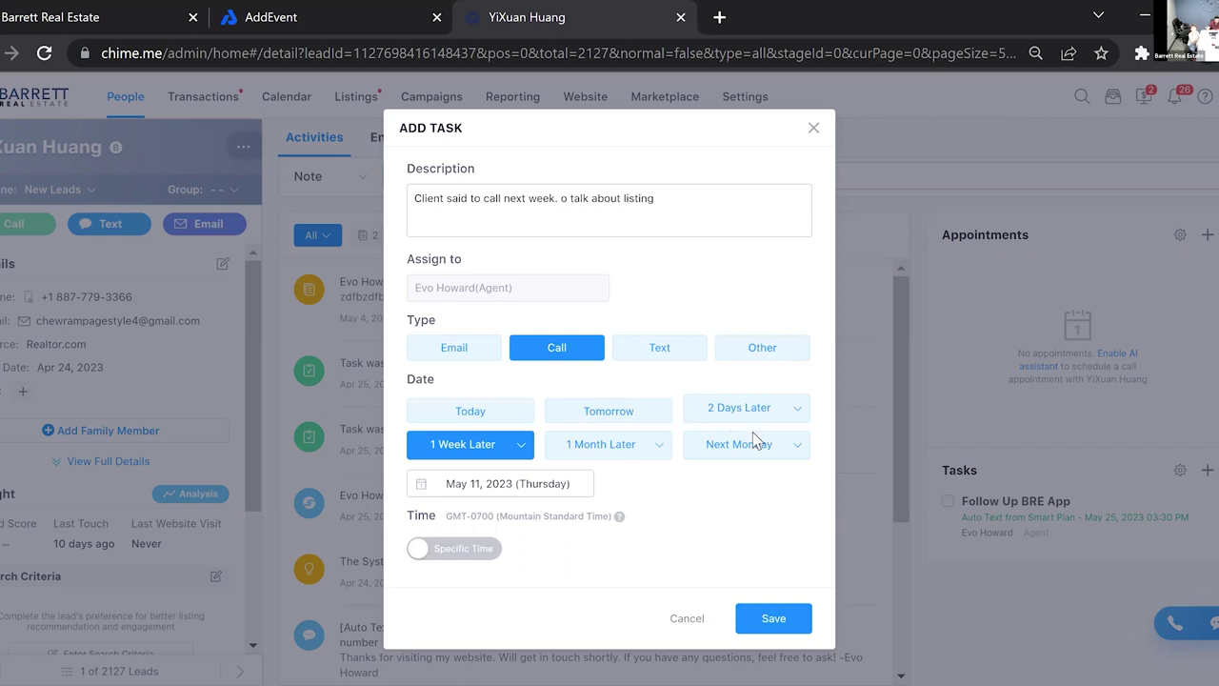
pyautogui.click(485, 419)
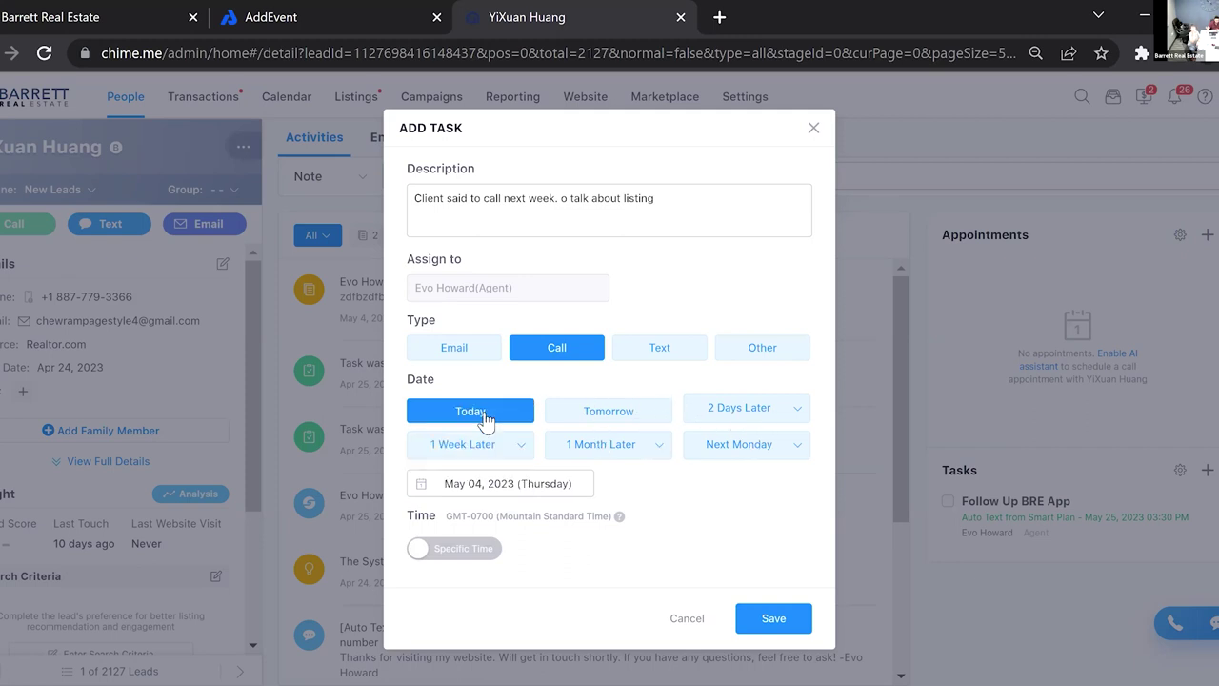
pyautogui.click(608, 417)
pyautogui.click(777, 415)
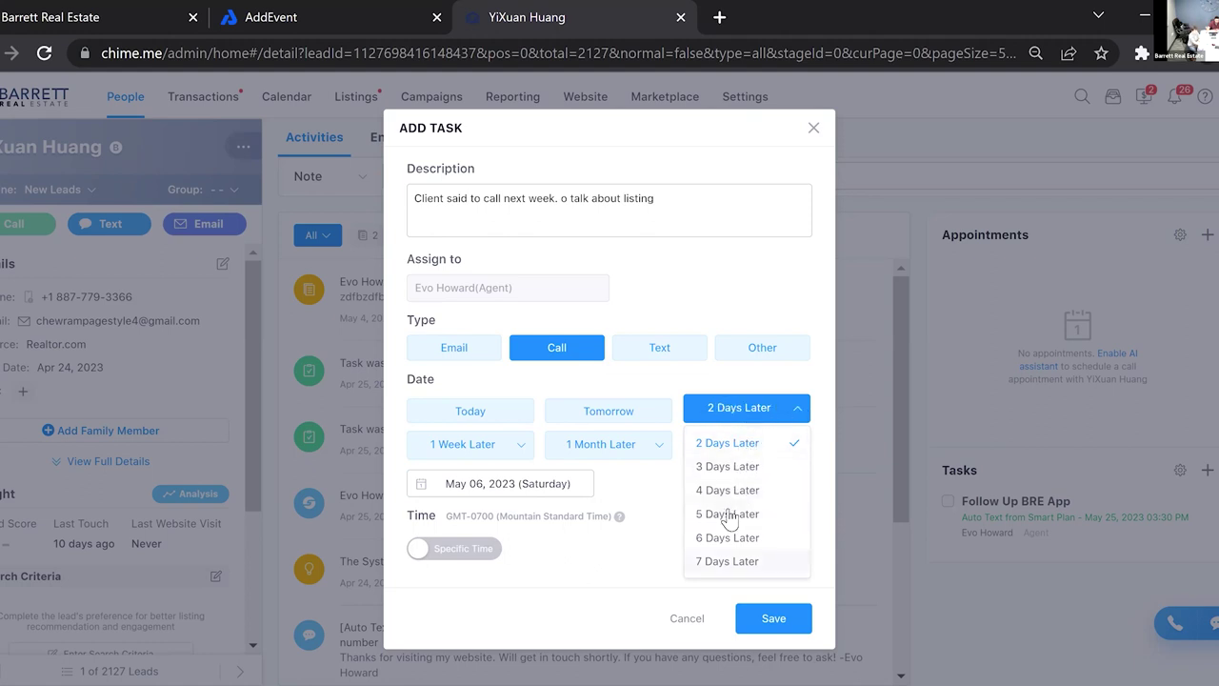
pyautogui.click(661, 490)
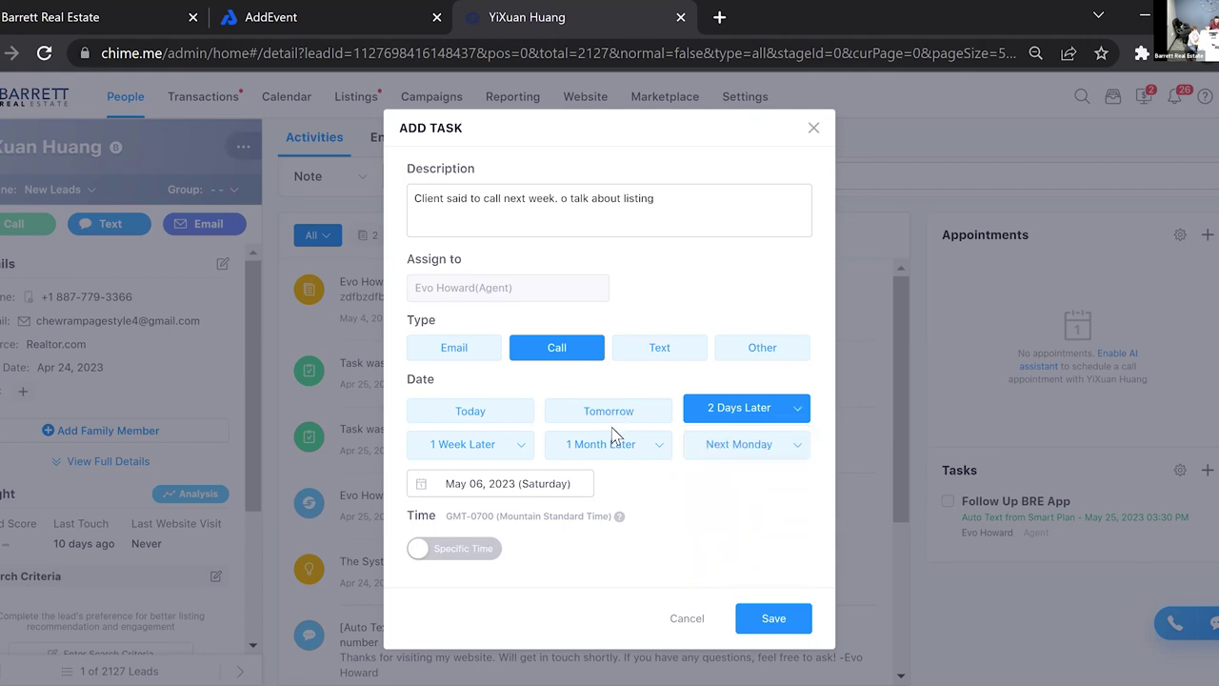
pyautogui.click(524, 446)
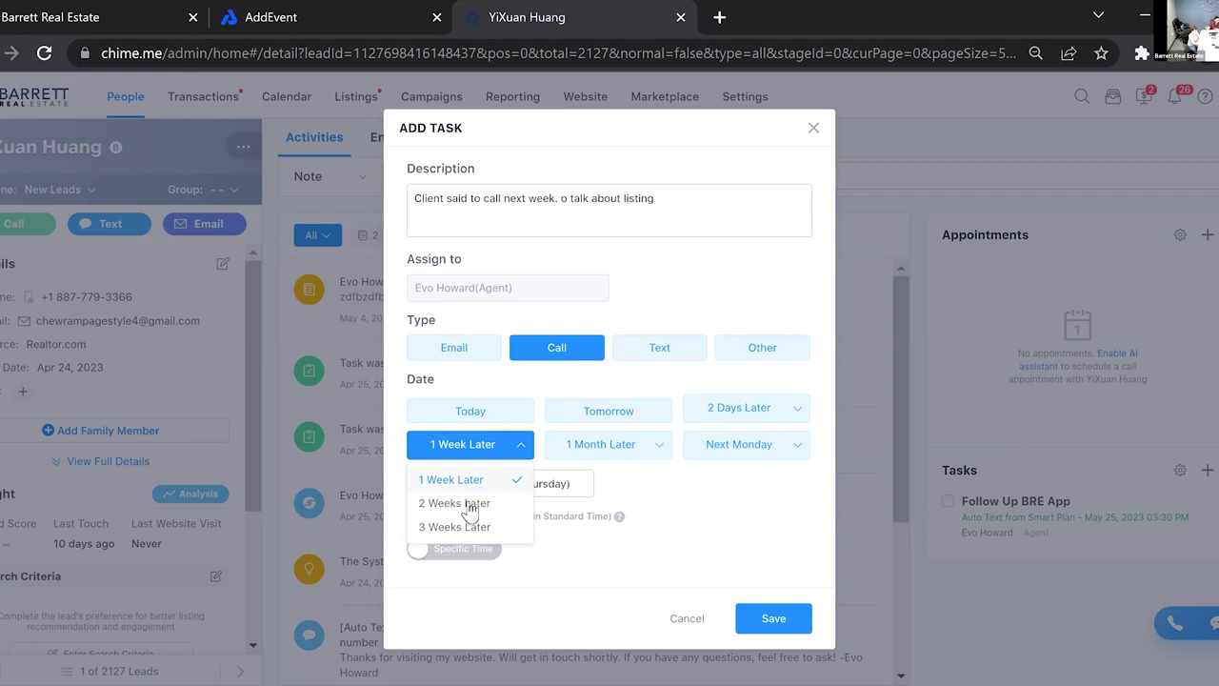
pyautogui.click(656, 446)
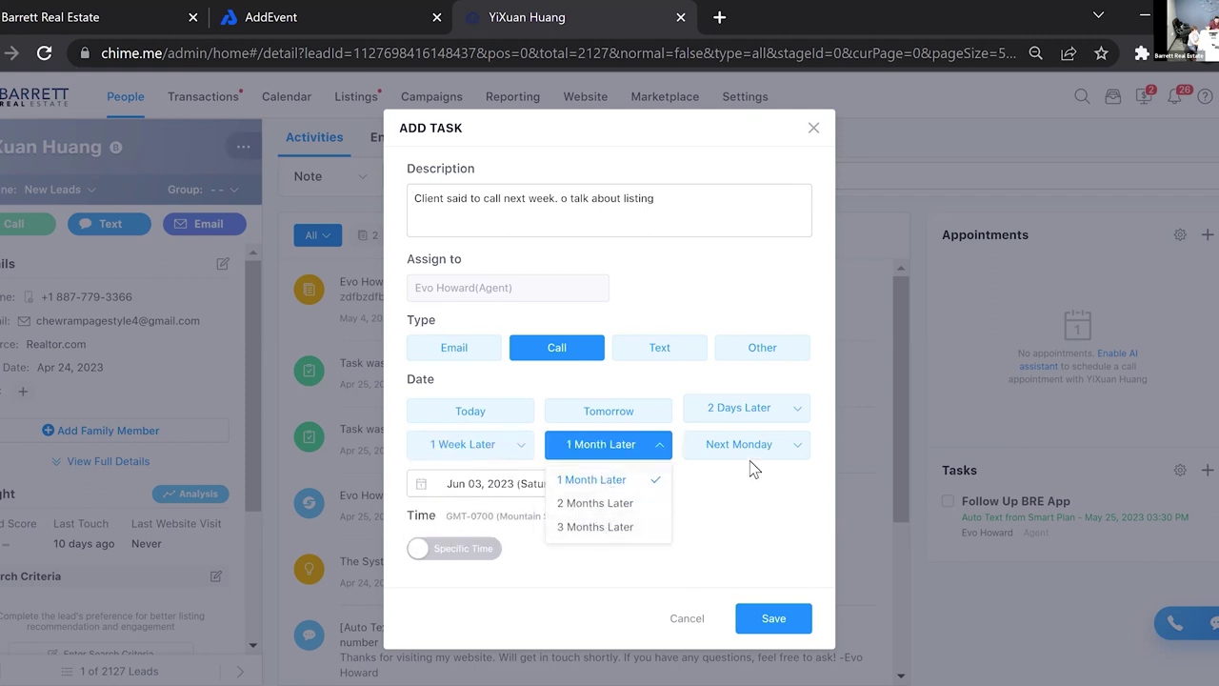
pyautogui.click(777, 450)
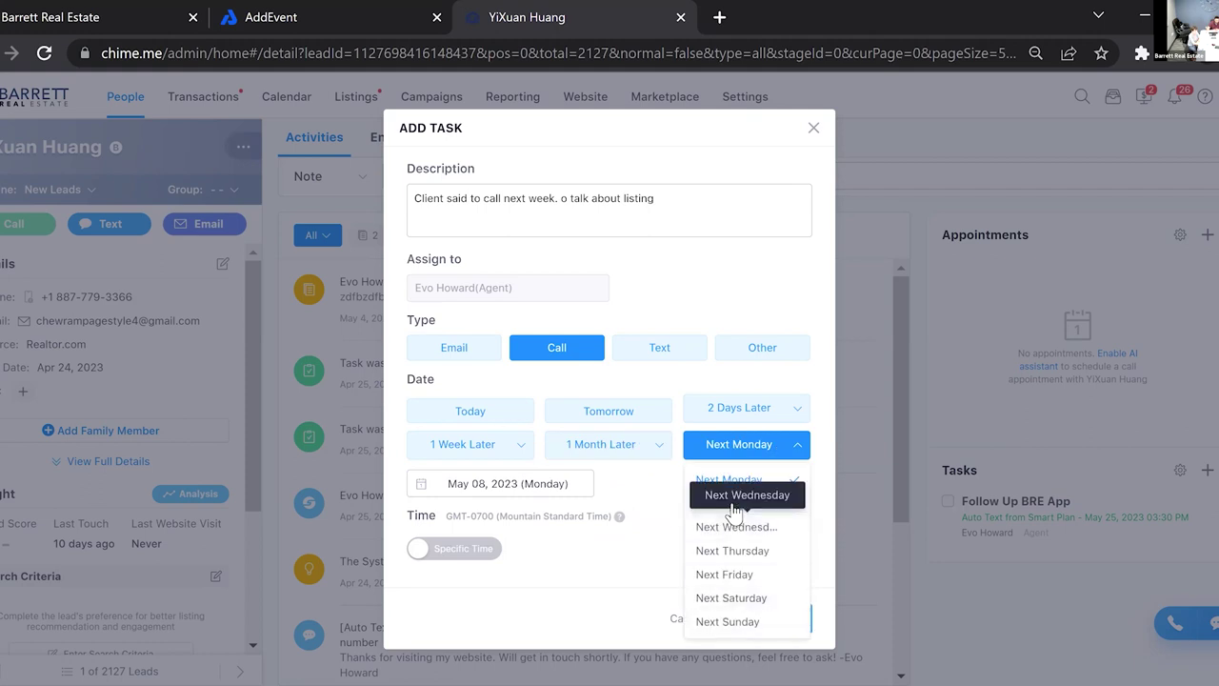
pyautogui.click(729, 480)
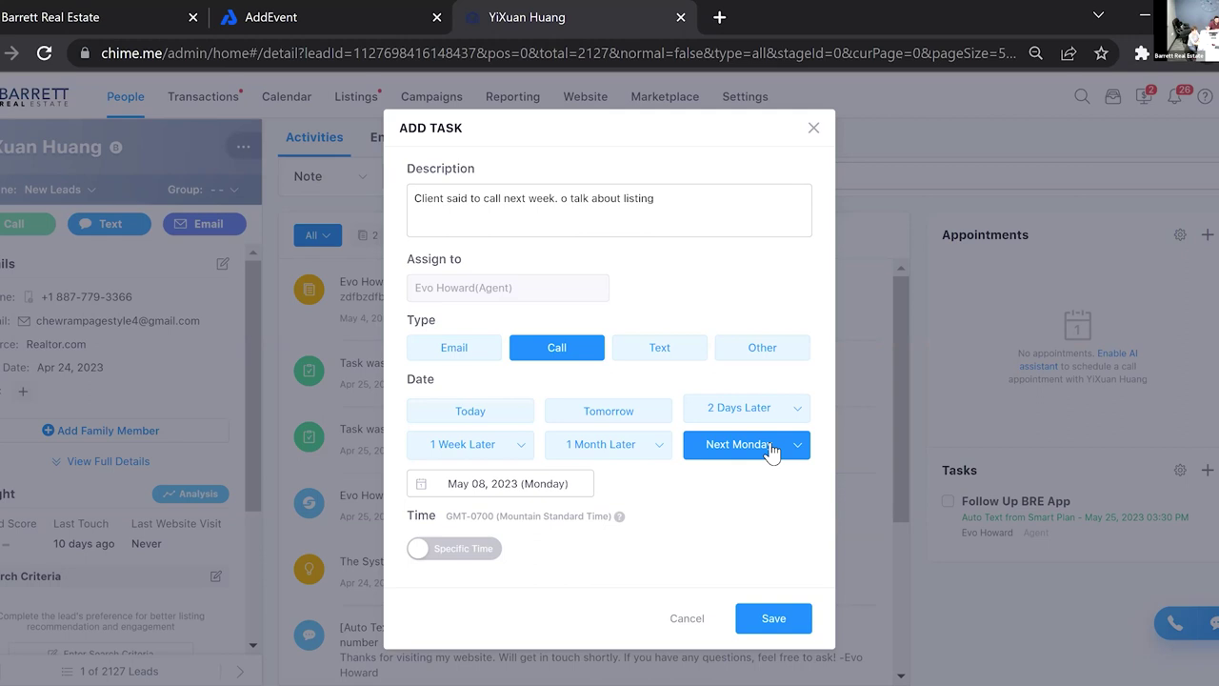
pyautogui.click(771, 451)
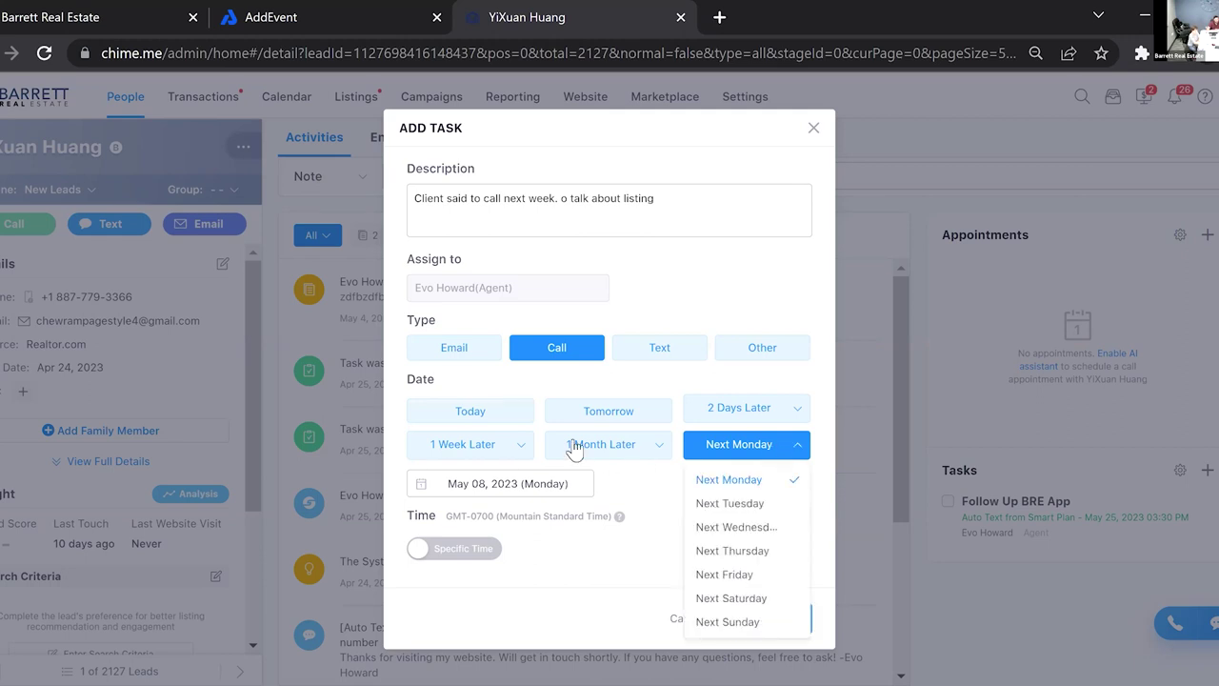
pyautogui.click(492, 448)
pyautogui.click(471, 479)
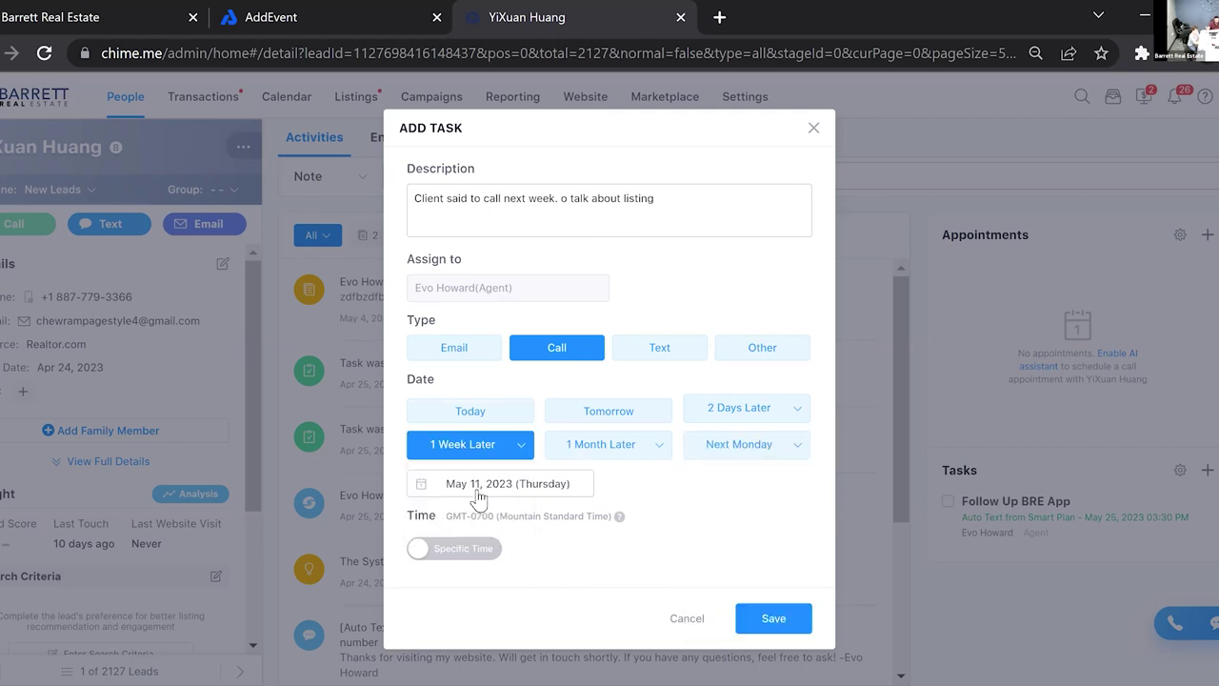
pyautogui.click(519, 411)
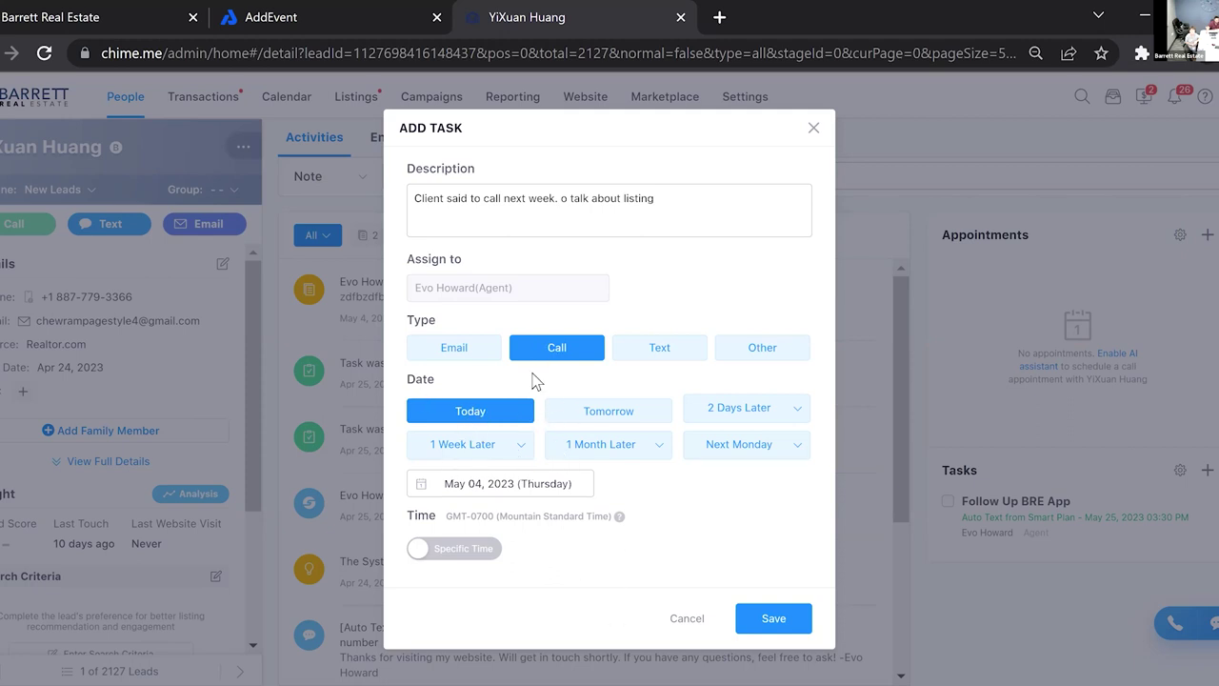
# - Try a specific time with the No Reminder option for the task, and turn the specific time off
pyautogui.click(455, 550)
pyautogui.scroll(-1, 570, 526)
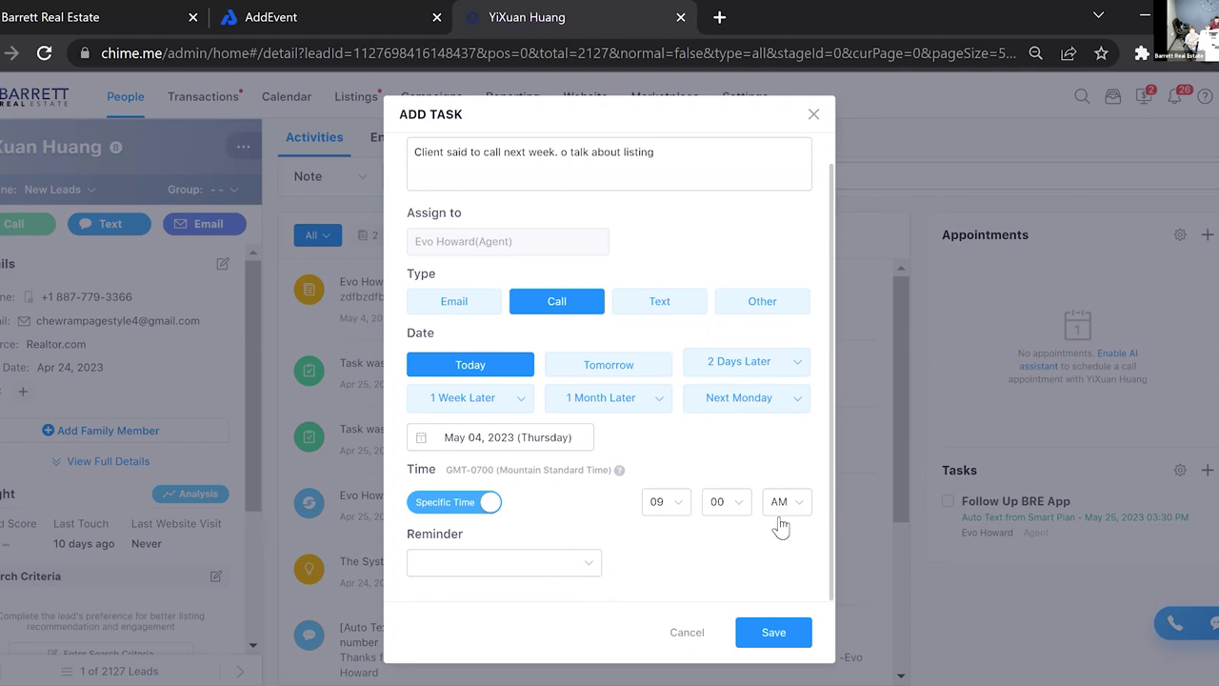
pyautogui.click(592, 565)
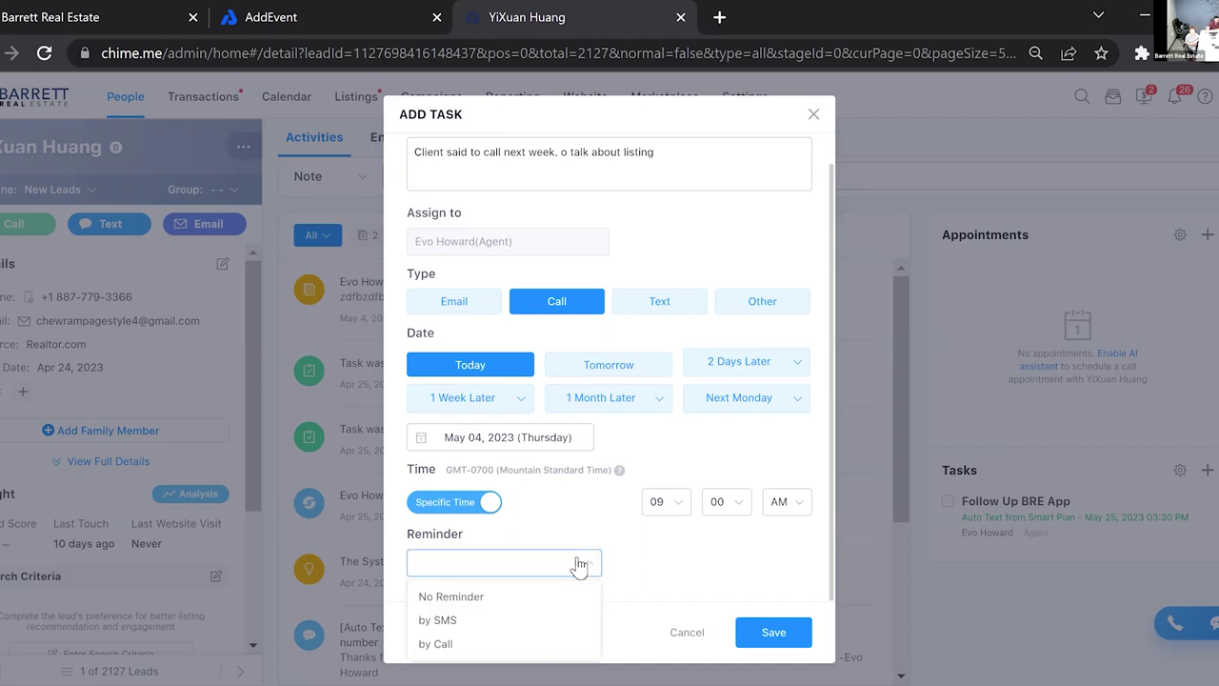
pyautogui.click(452, 583)
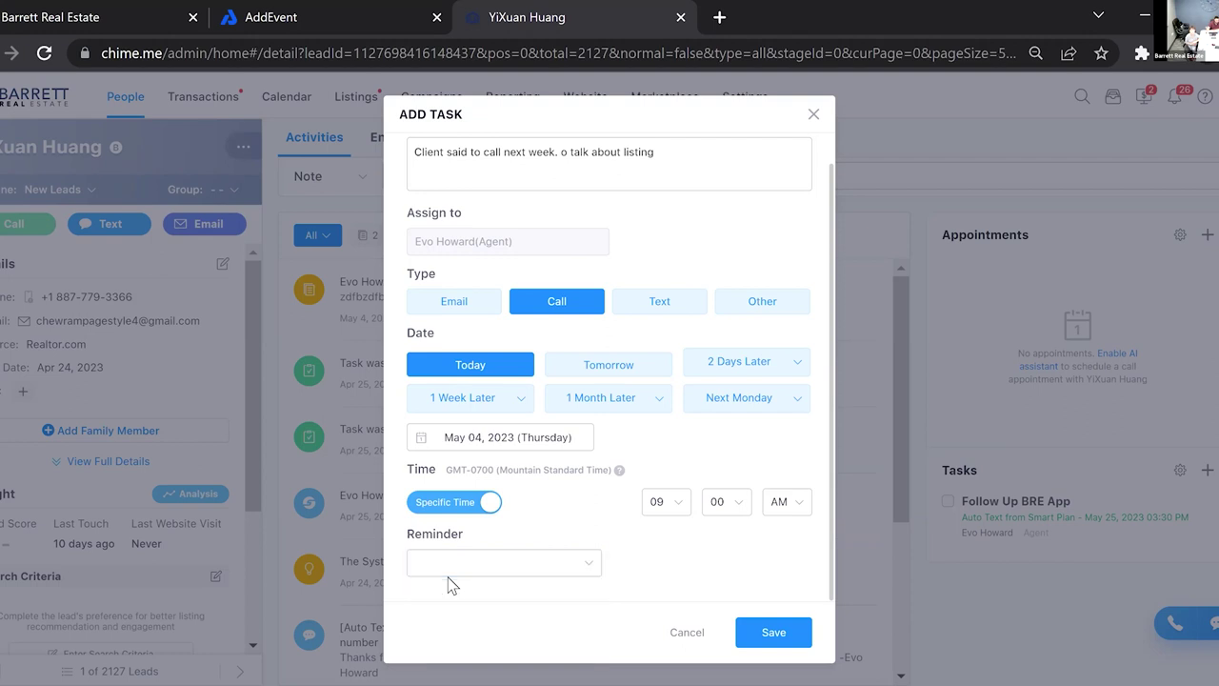
pyautogui.click(588, 569)
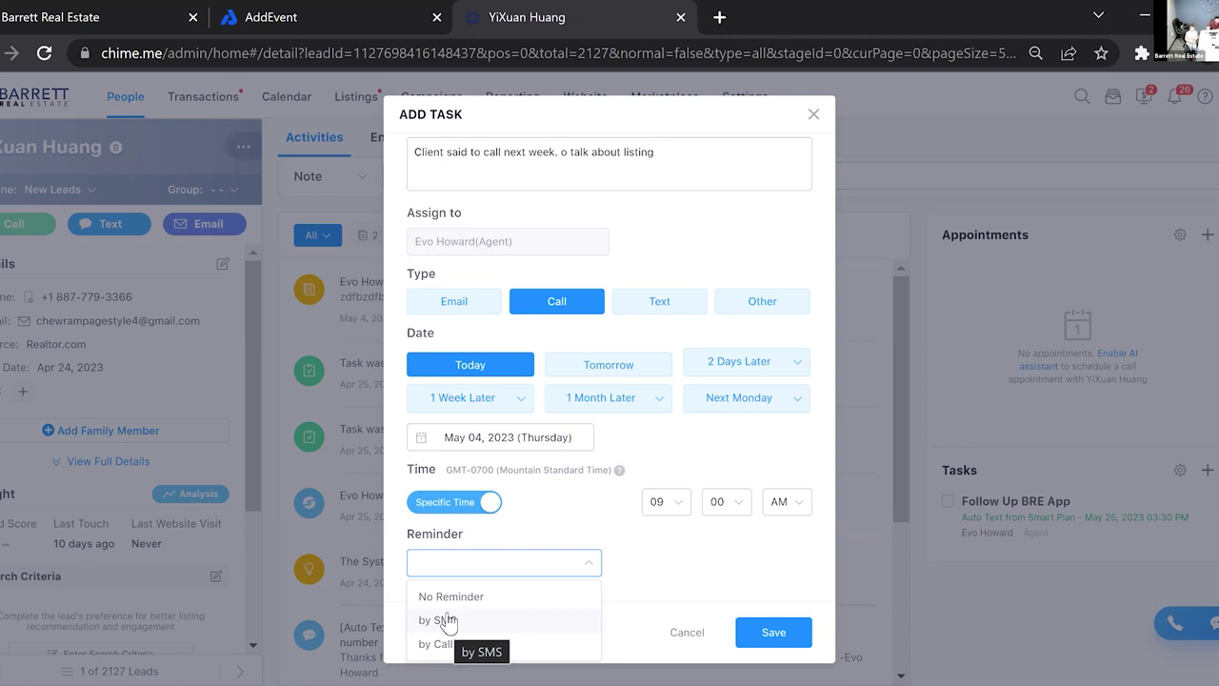
pyautogui.click(582, 594)
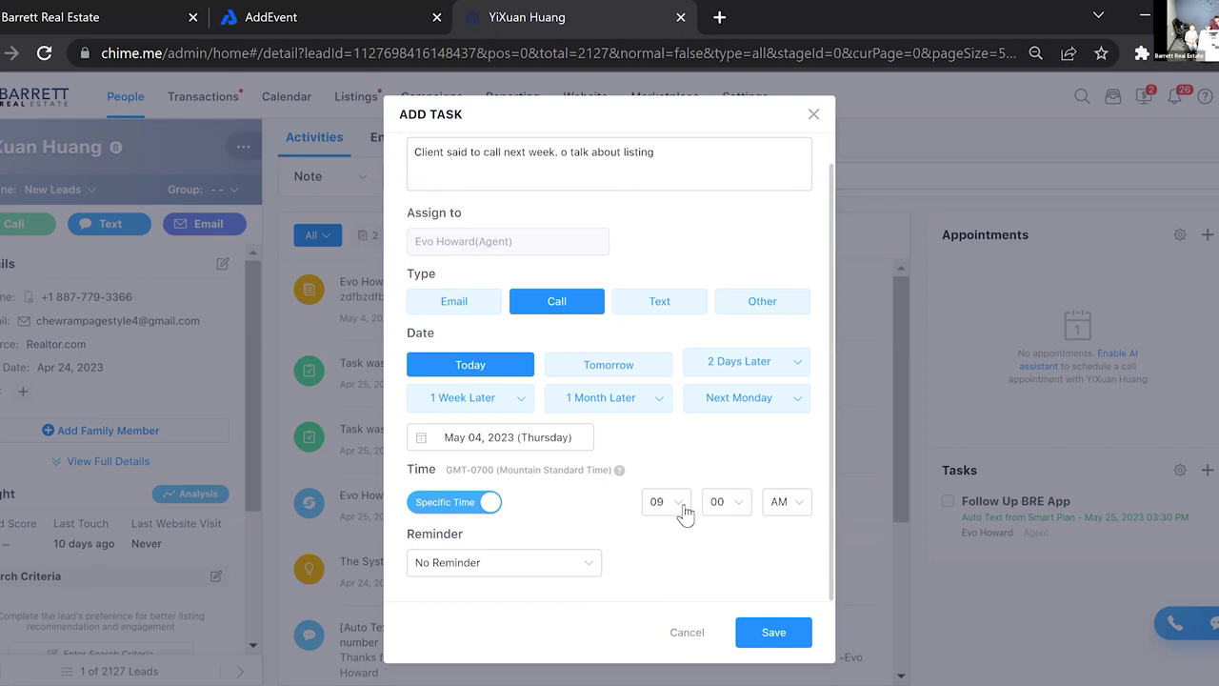
pyautogui.click(492, 504)
pyautogui.moveTo(619, 515)
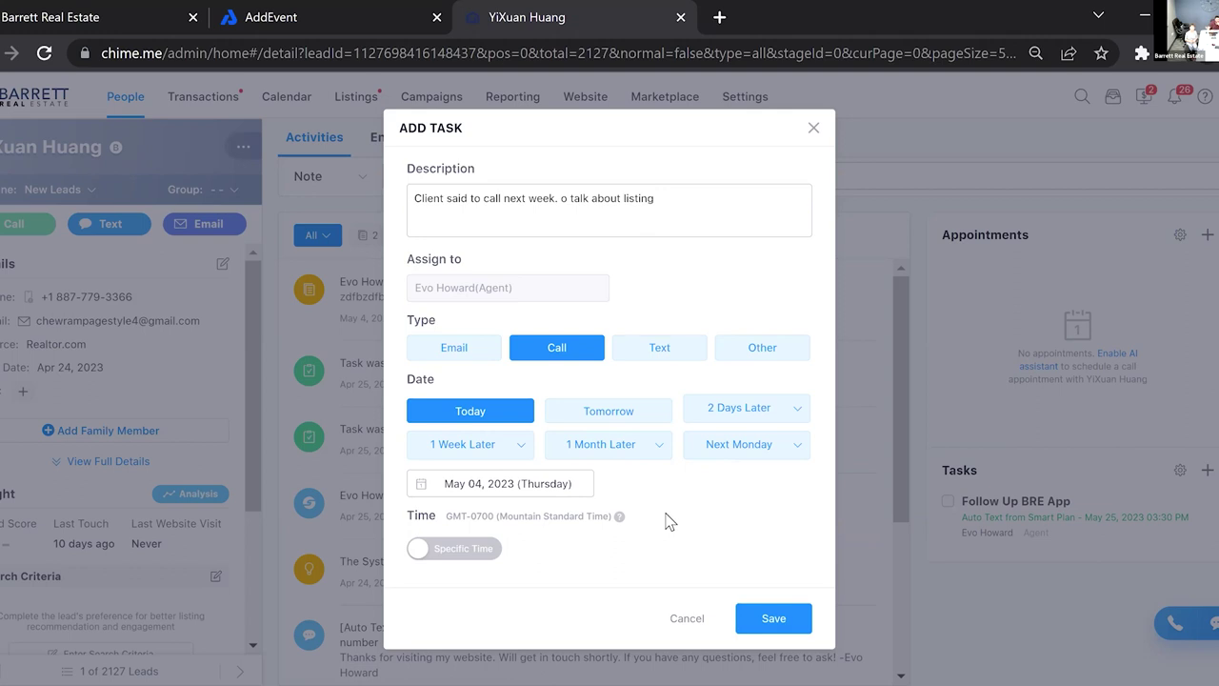
# - Save the call task on the lead's record
pyautogui.click(784, 622)
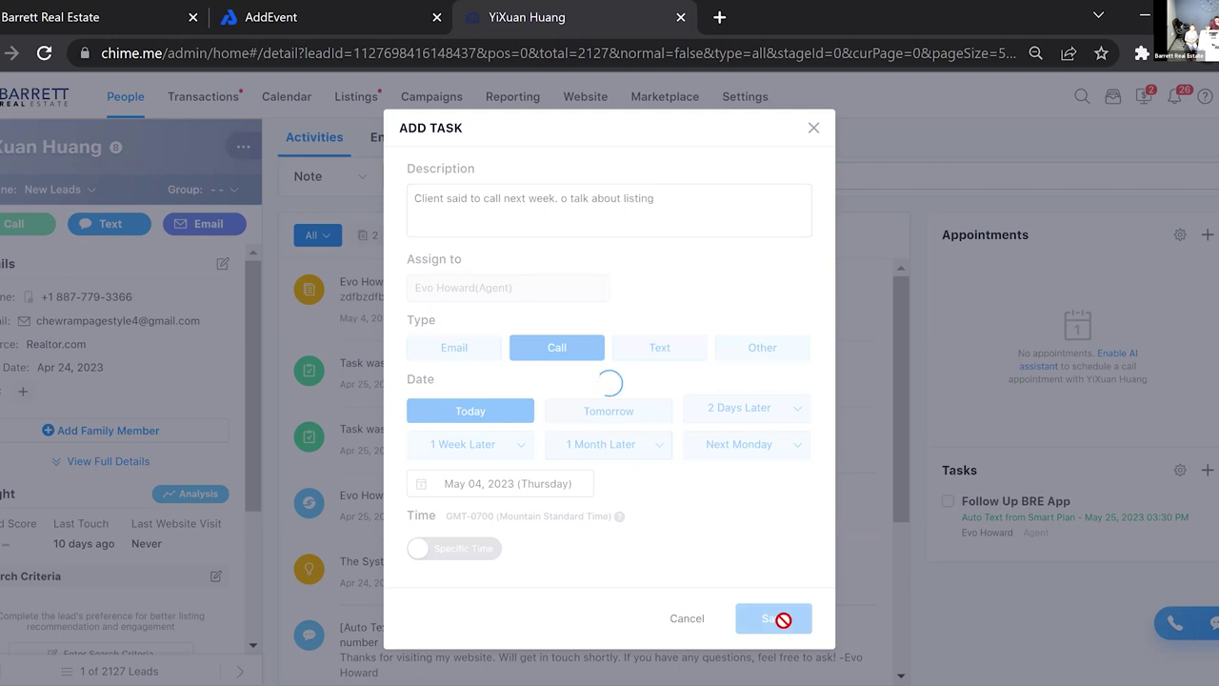
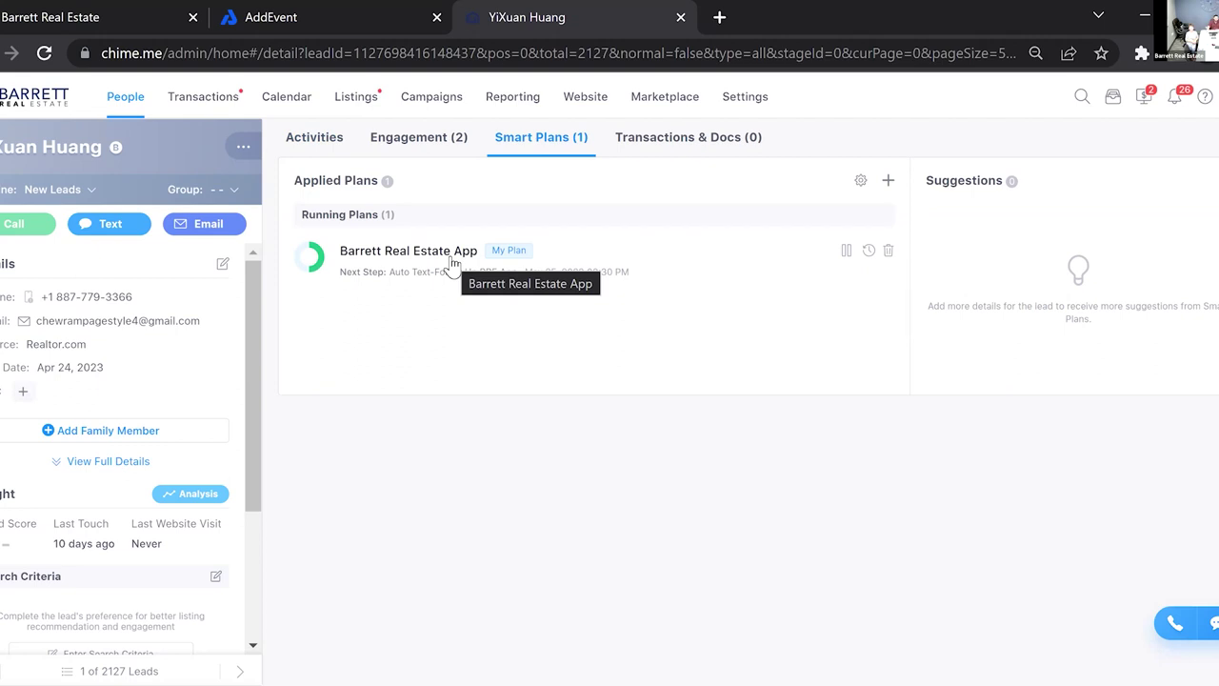
# - Review both auto texts in the running Barrett Real Estate App smart plan and return to the lead's activities
pyautogui.click(453, 253)
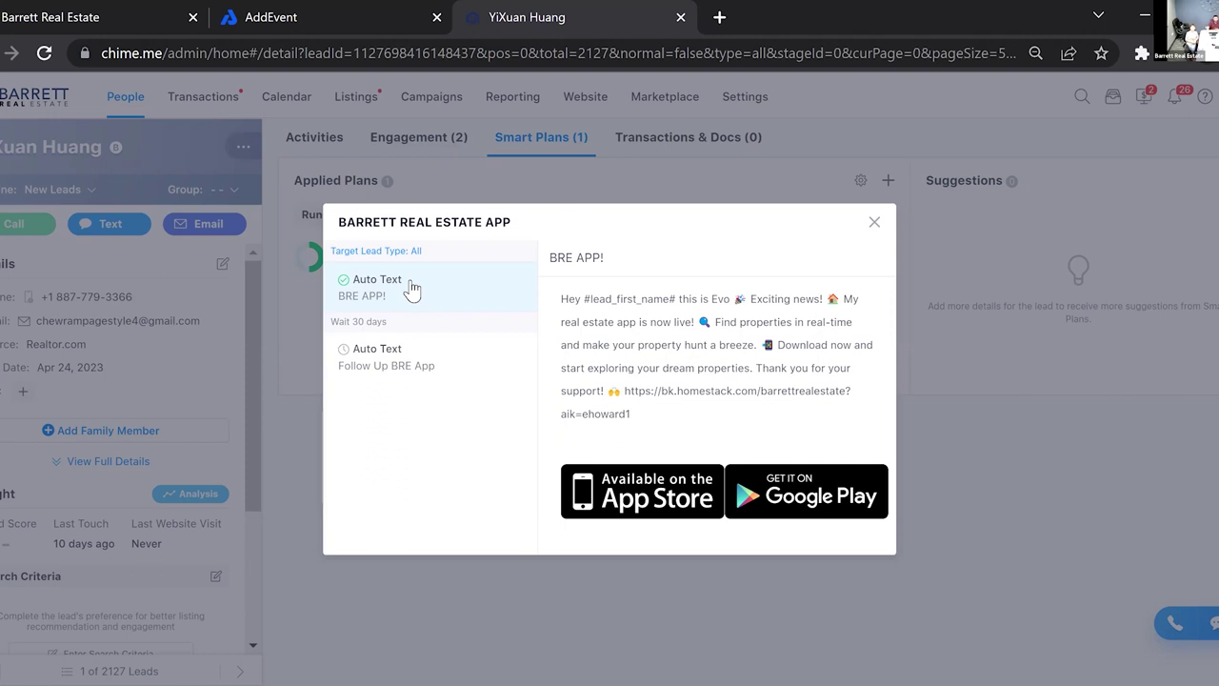
pyautogui.click(410, 354)
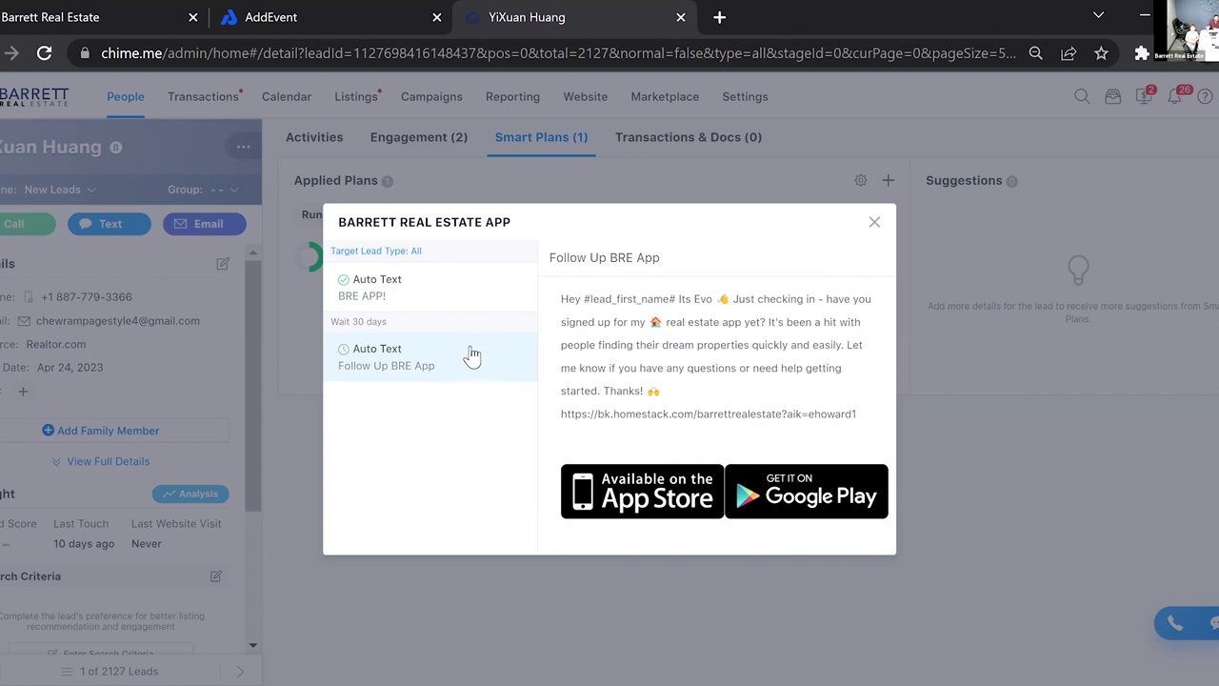
pyautogui.click(874, 223)
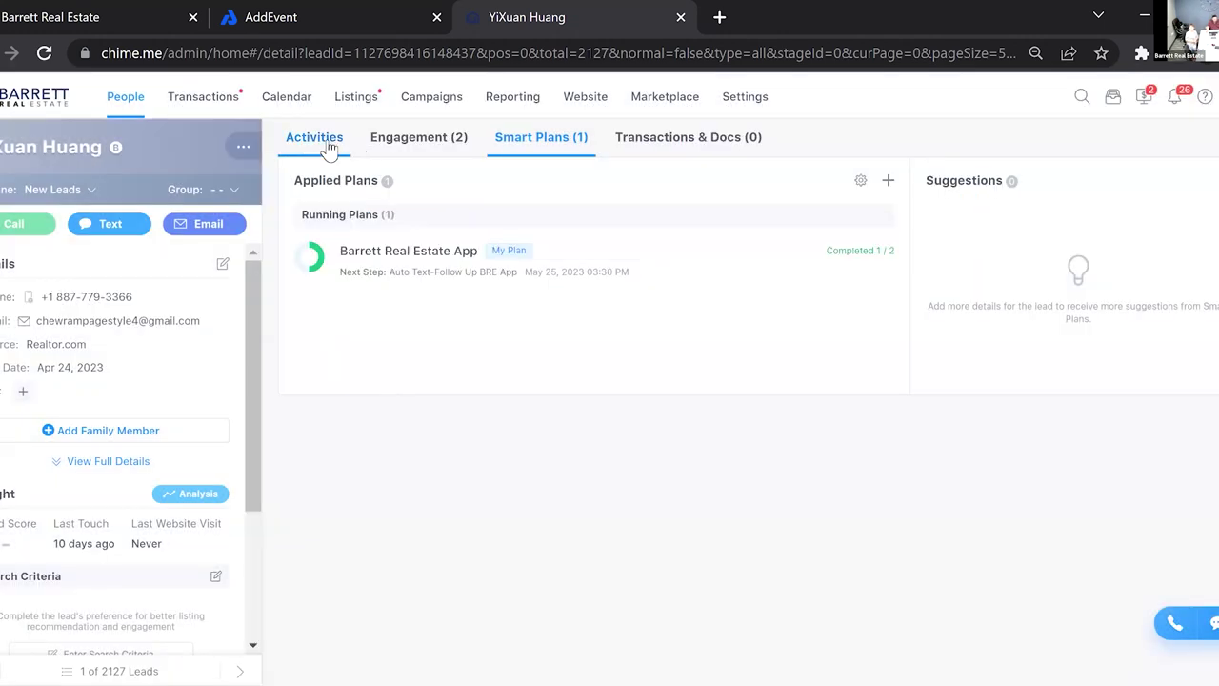
pyautogui.moveTo(580, 272)
pyautogui.click(315, 138)
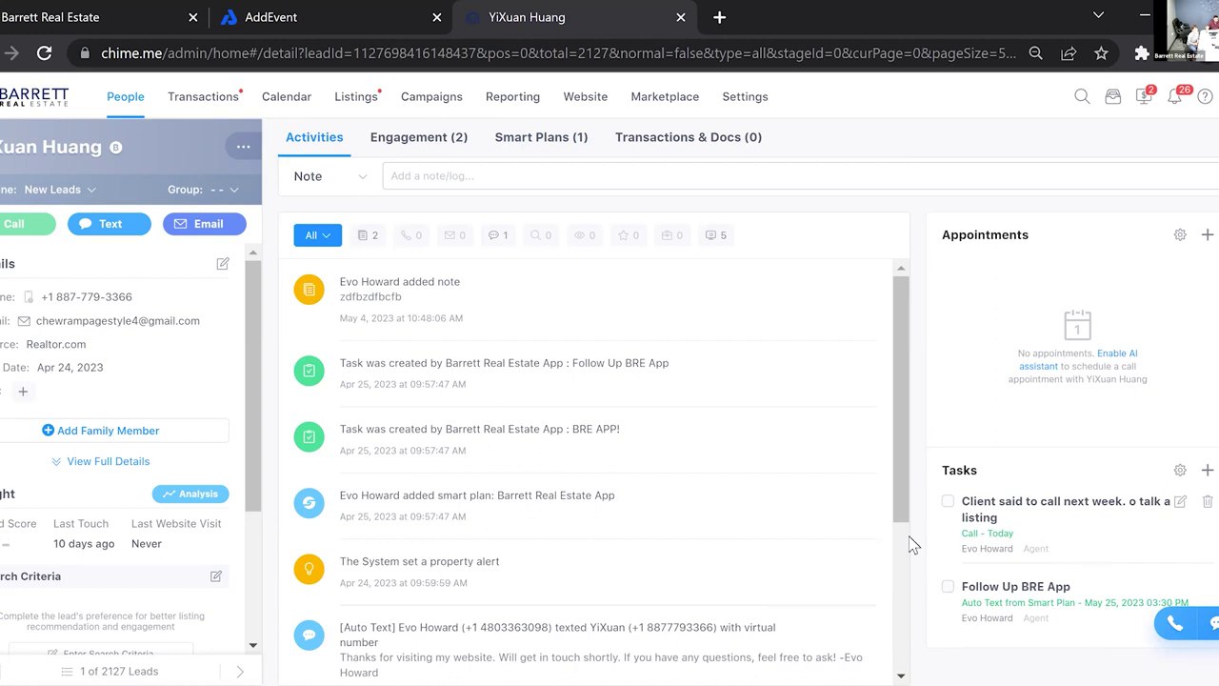
# - Open today's tasks from the dashboard and look for the new call task among the scheduled tasks and all tasks
pyautogui.click(31, 103)
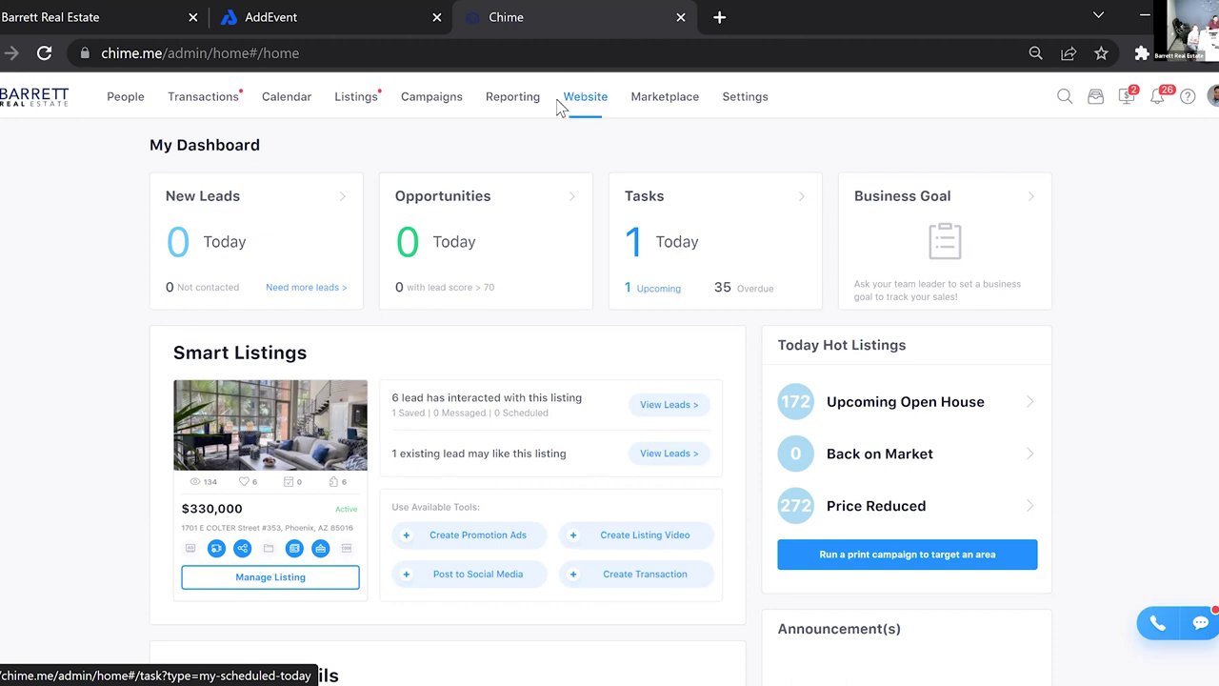
pyautogui.click(684, 250)
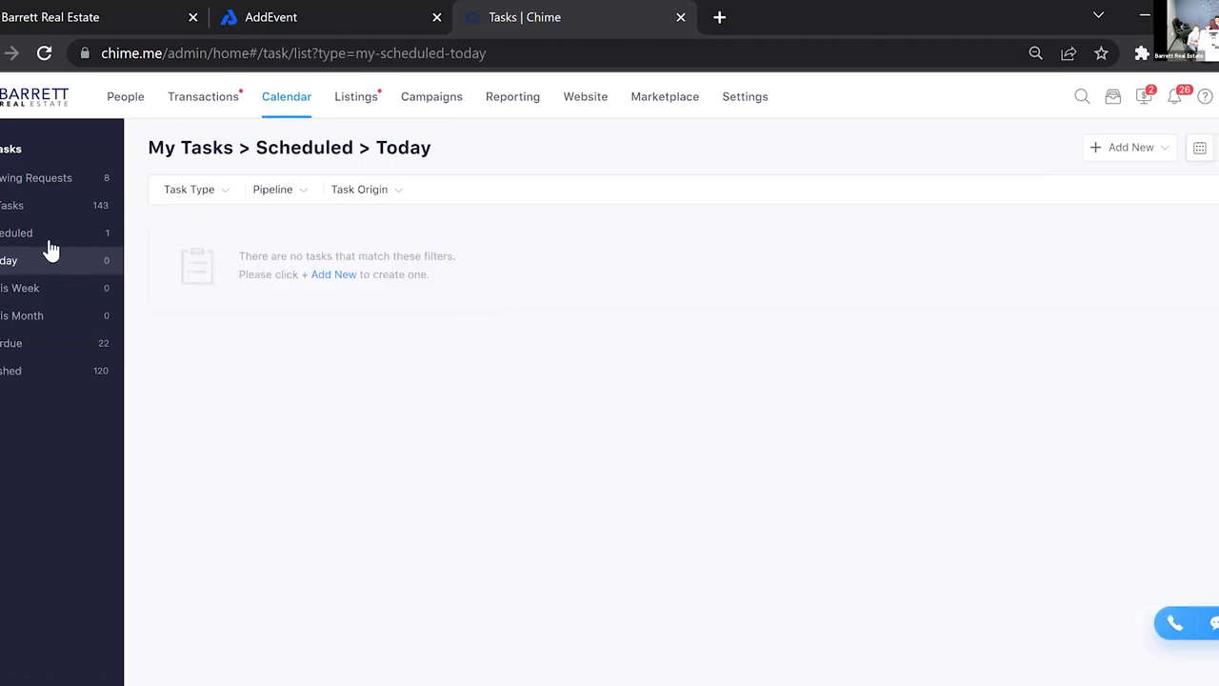
pyautogui.click(45, 53)
pyautogui.click(100, 242)
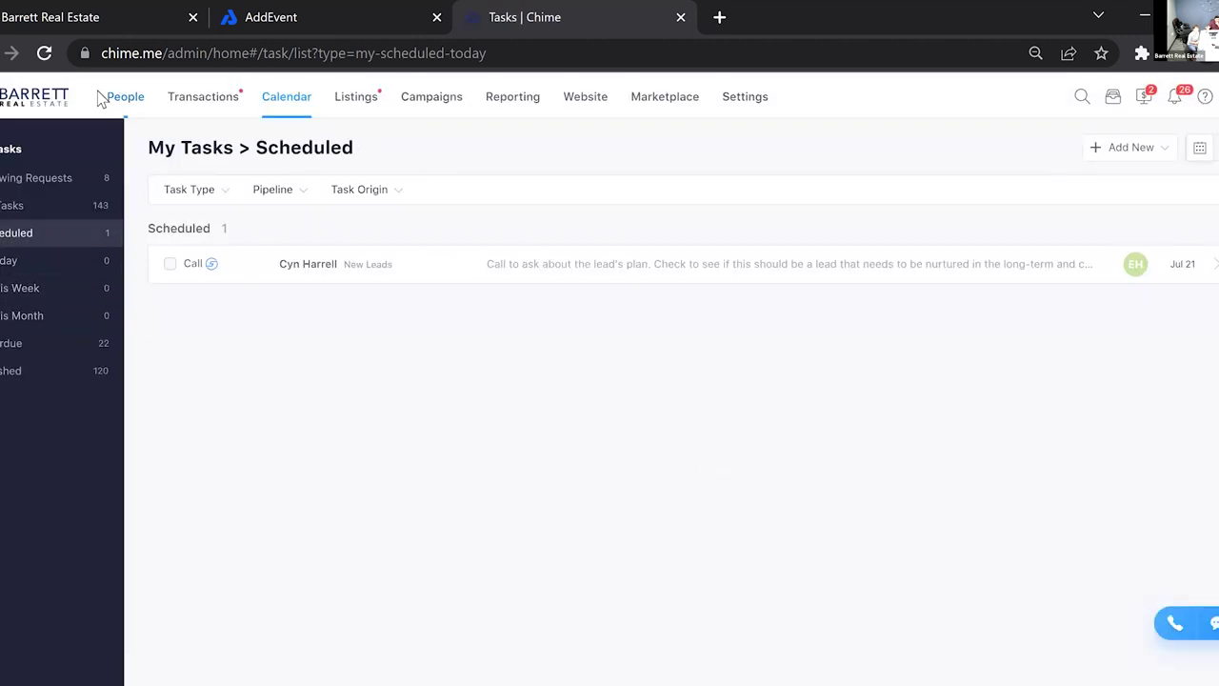
pyautogui.click(83, 218)
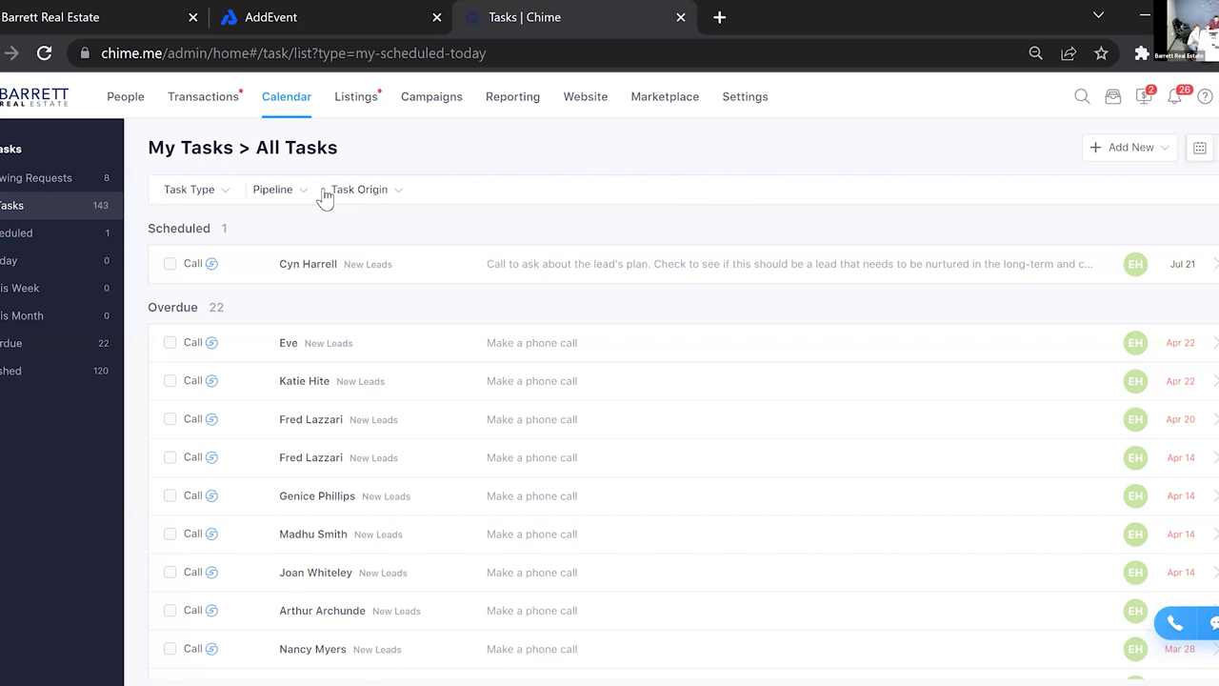
# - Reload today's task list and include manually added tasks in the Task Origin filter
pyautogui.click(191, 188)
pyautogui.click(160, 127)
pyautogui.click(44, 53)
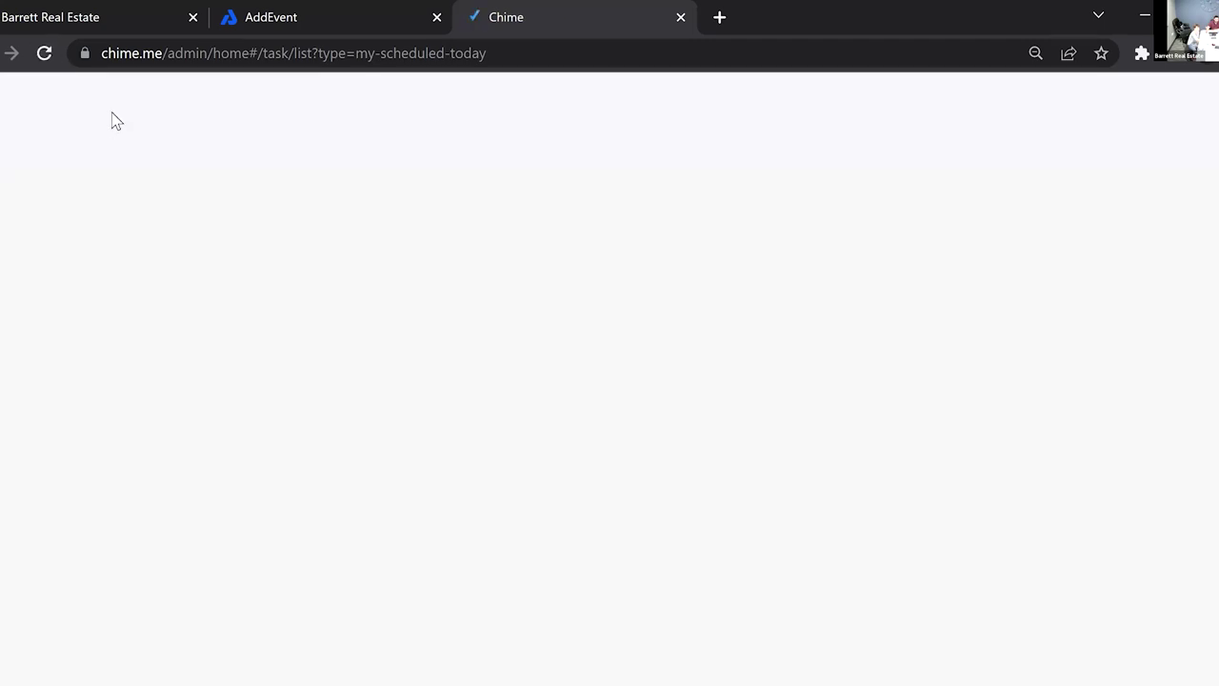
pyautogui.click(219, 195)
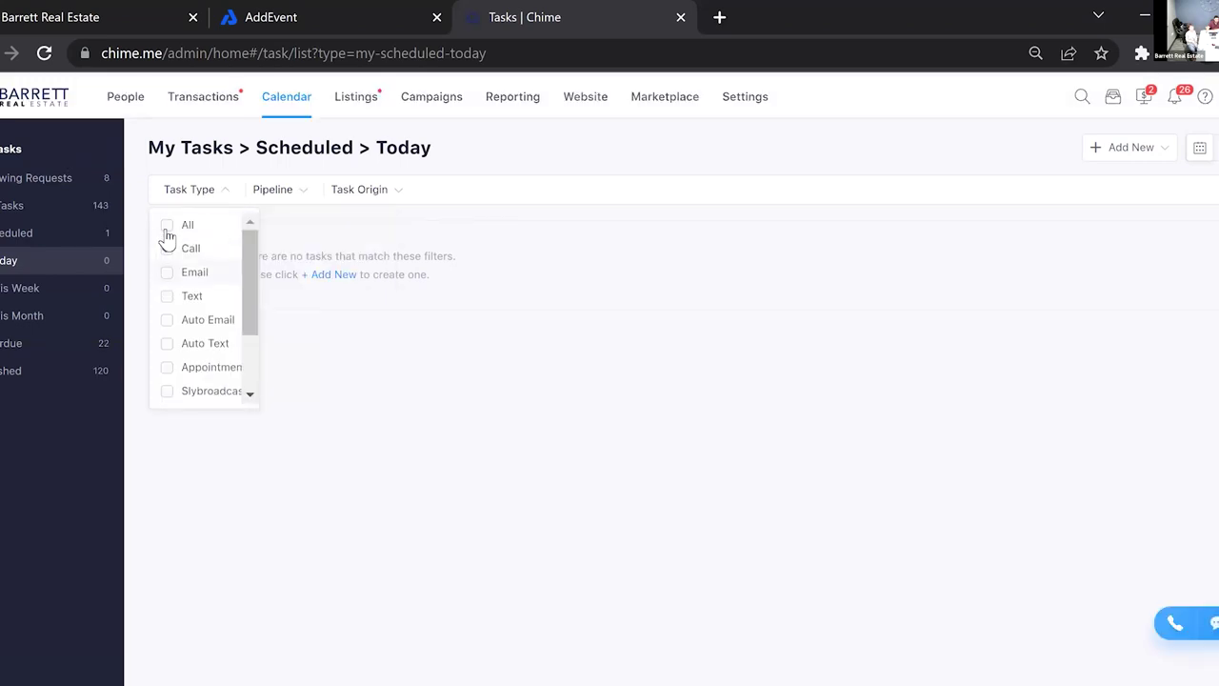
pyautogui.click(381, 189)
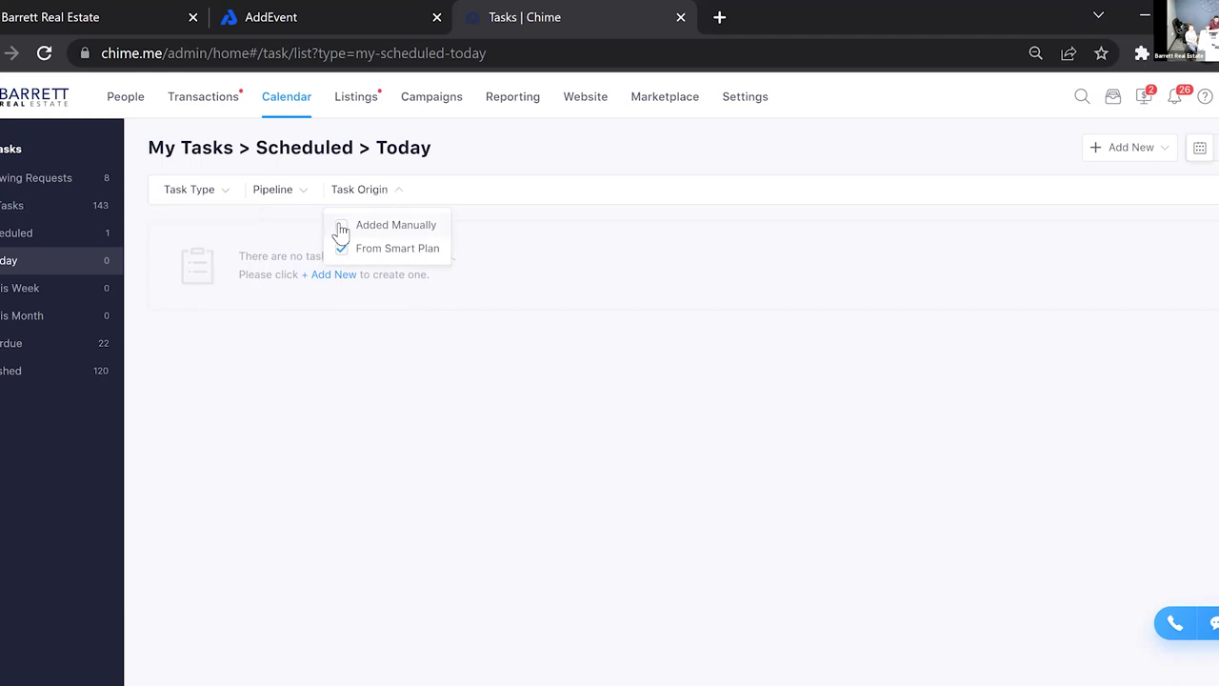
pyautogui.click(341, 227)
pyautogui.click(383, 191)
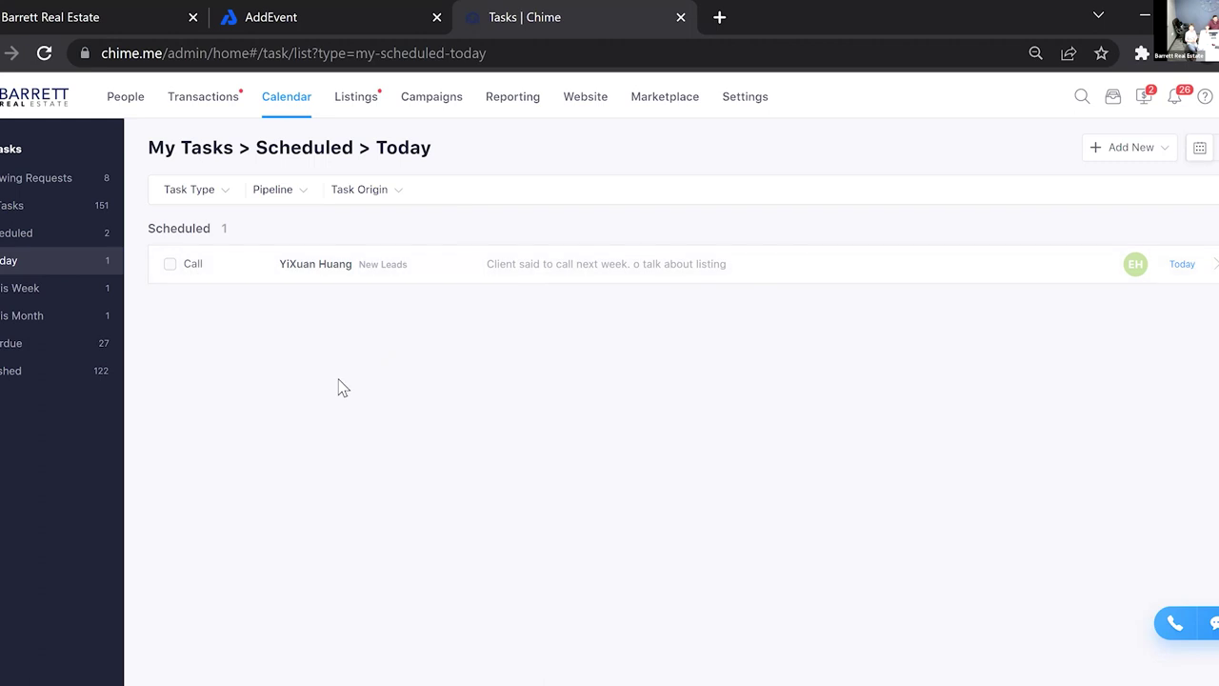
# - Review the details of today's call task and open the record of its lead
pyautogui.click(546, 270)
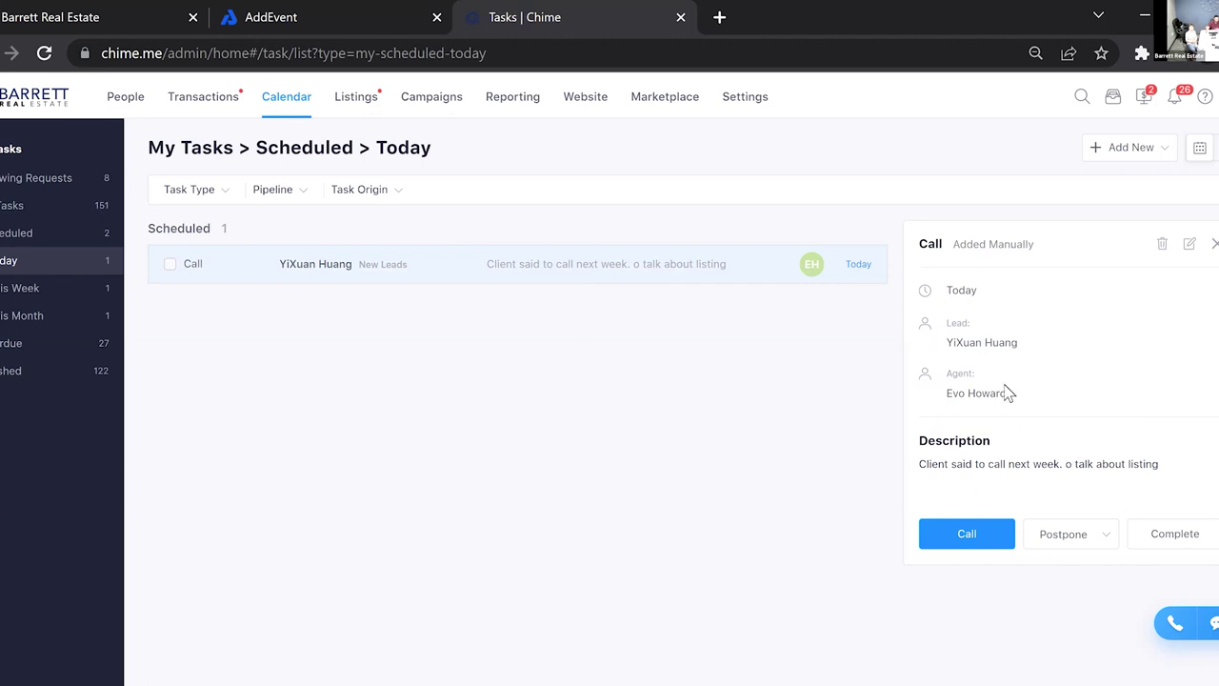
pyautogui.click(982, 535)
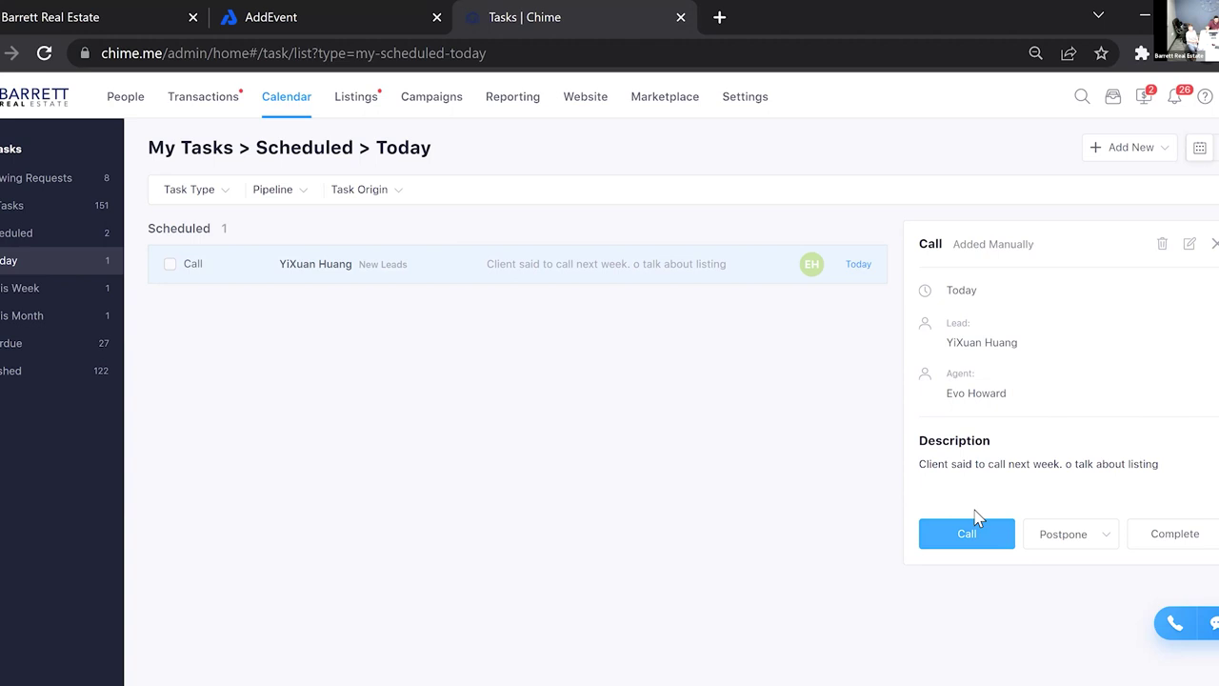
pyautogui.click(912, 345)
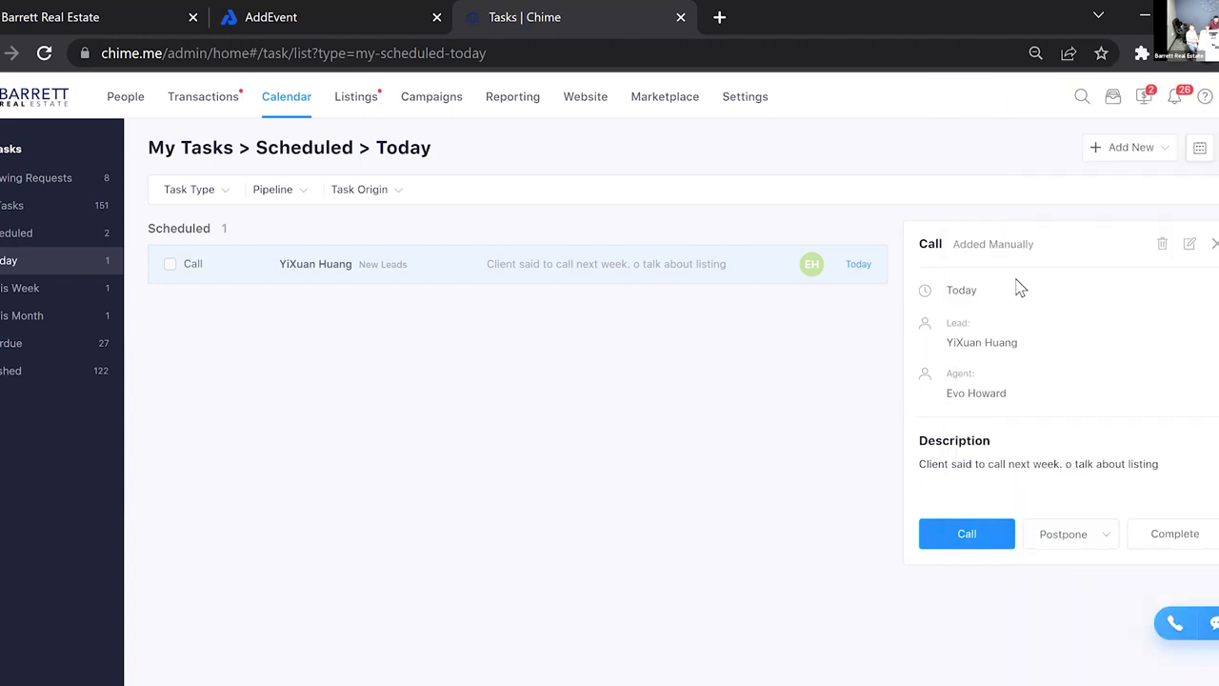
pyautogui.click(308, 267)
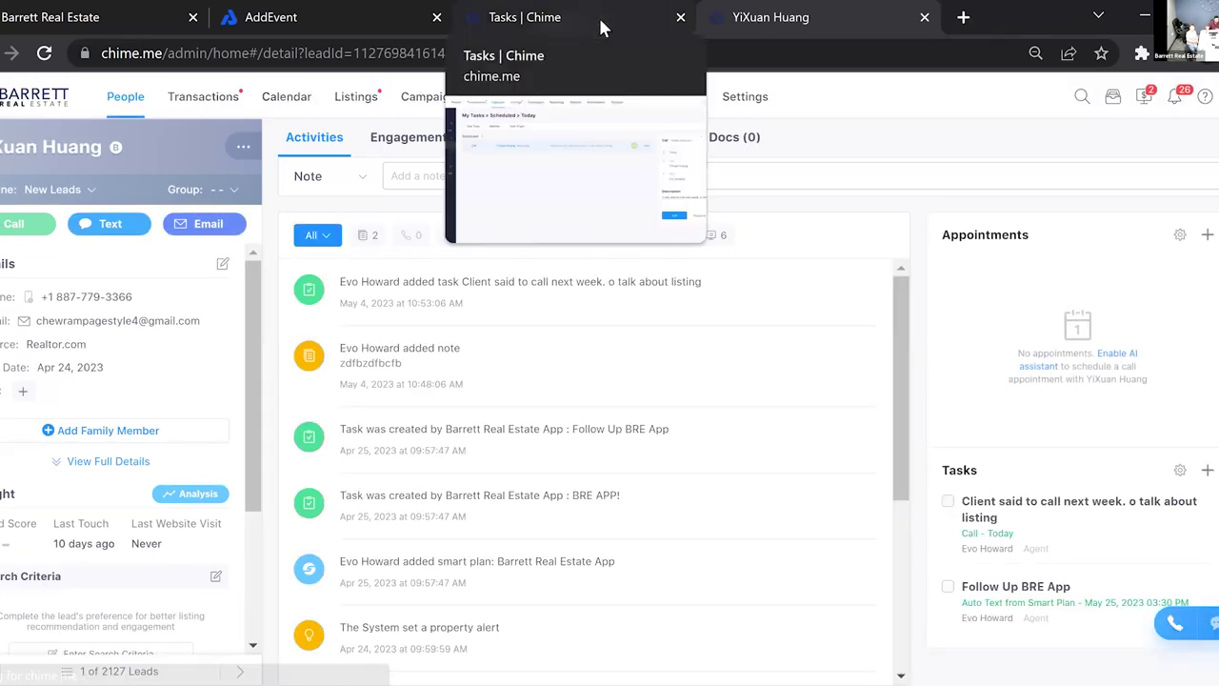
# - Return from the lead's record to today's call task and review its postpone options and its edit form
pyautogui.click(924, 19)
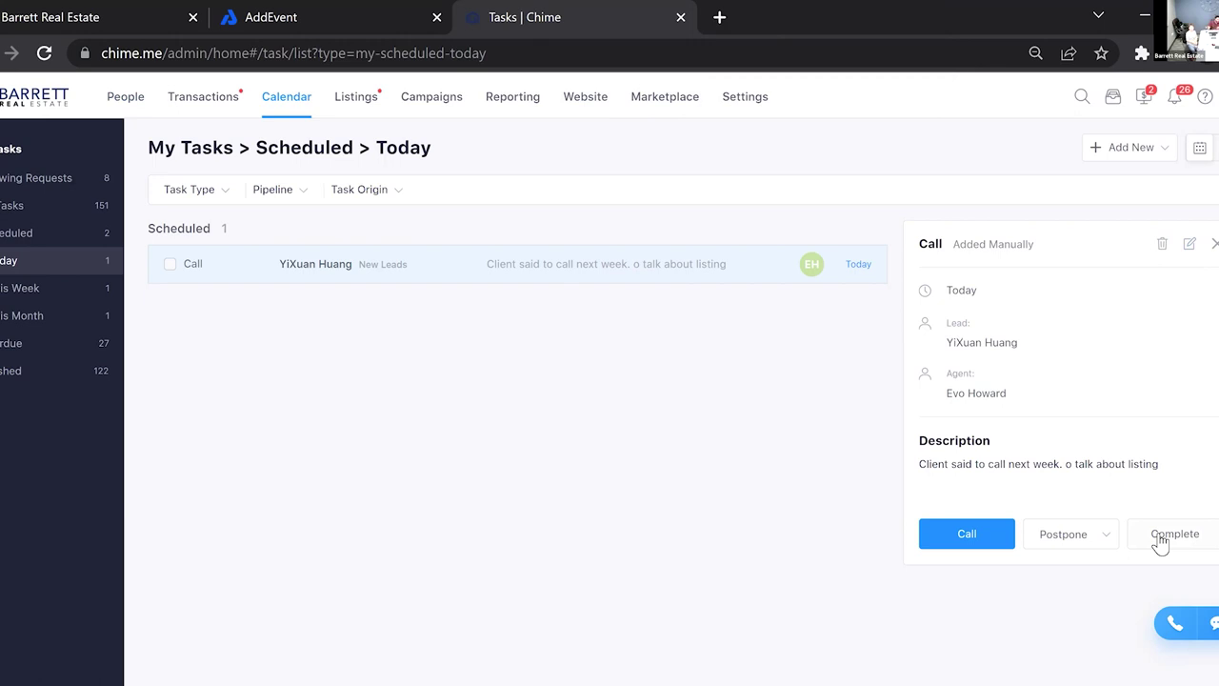
pyautogui.moveTo(1080, 545)
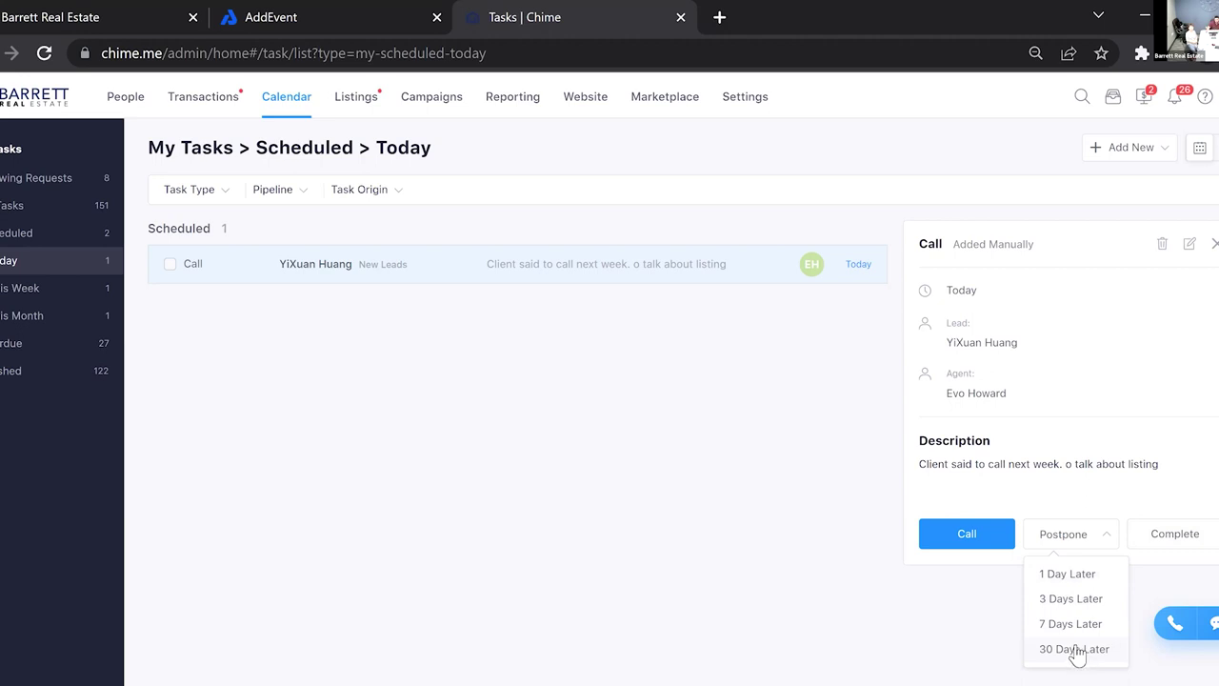
pyautogui.click(1191, 251)
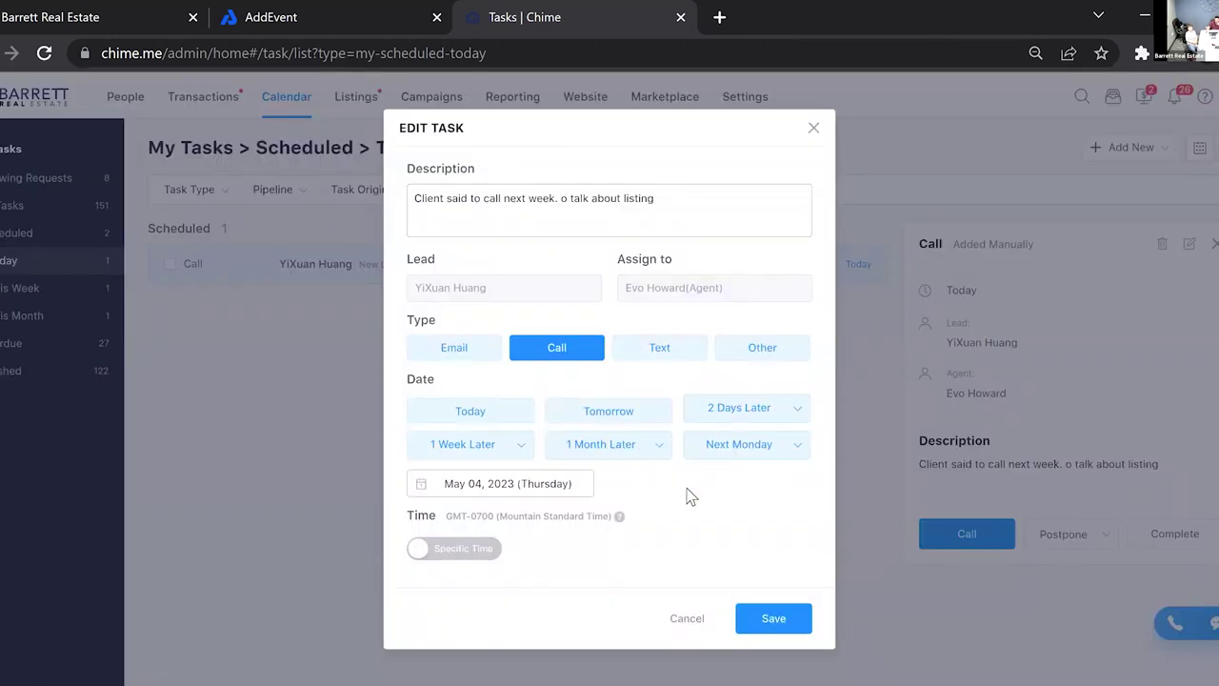
pyautogui.click(814, 128)
# - Postpone the call task by 1 day and mark it as complete
pyautogui.click(1091, 541)
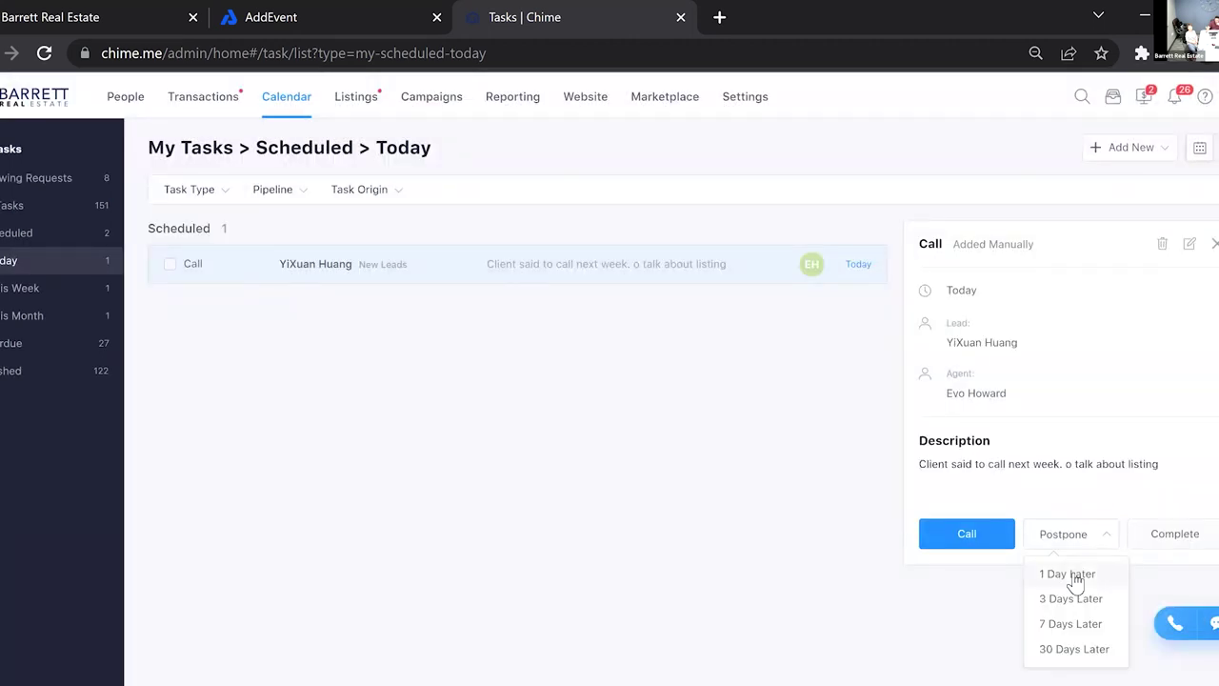
pyautogui.click(1077, 575)
pyautogui.click(1082, 550)
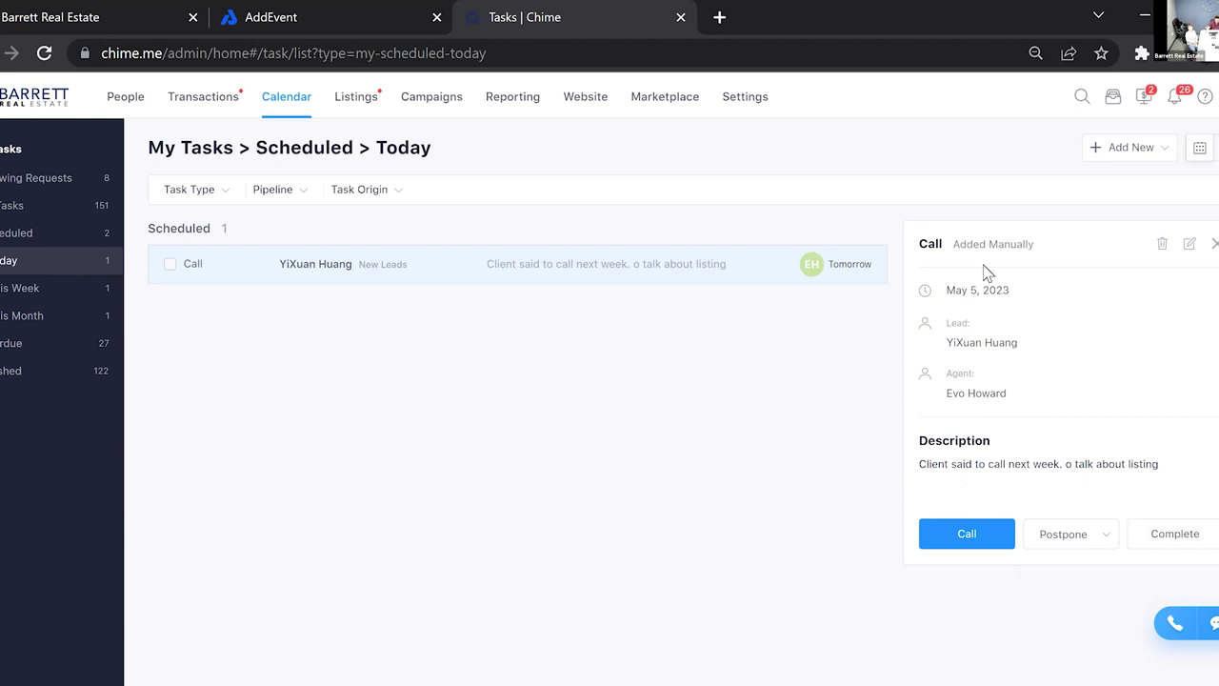
pyautogui.moveTo(1102, 541)
pyautogui.click(1187, 540)
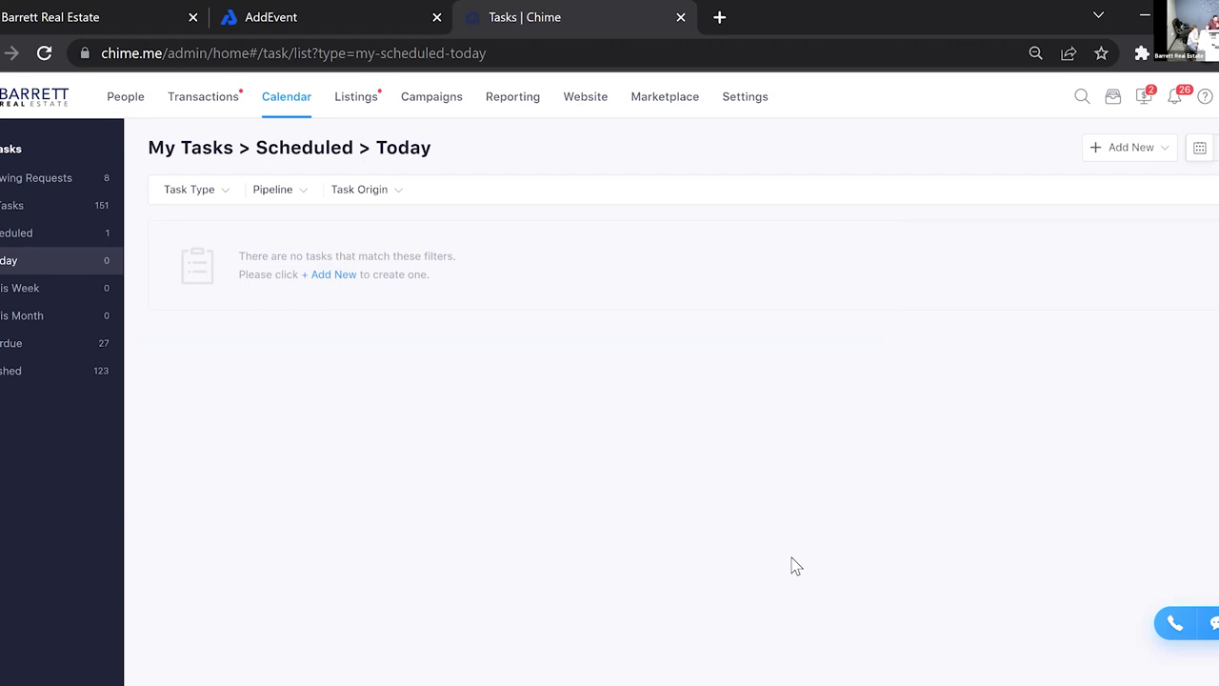
# - Review the details of the remaining scheduled call task and check today's tasks again from the dashboard
pyautogui.click(48, 232)
pyautogui.click(225, 190)
pyautogui.click(349, 381)
pyautogui.click(762, 265)
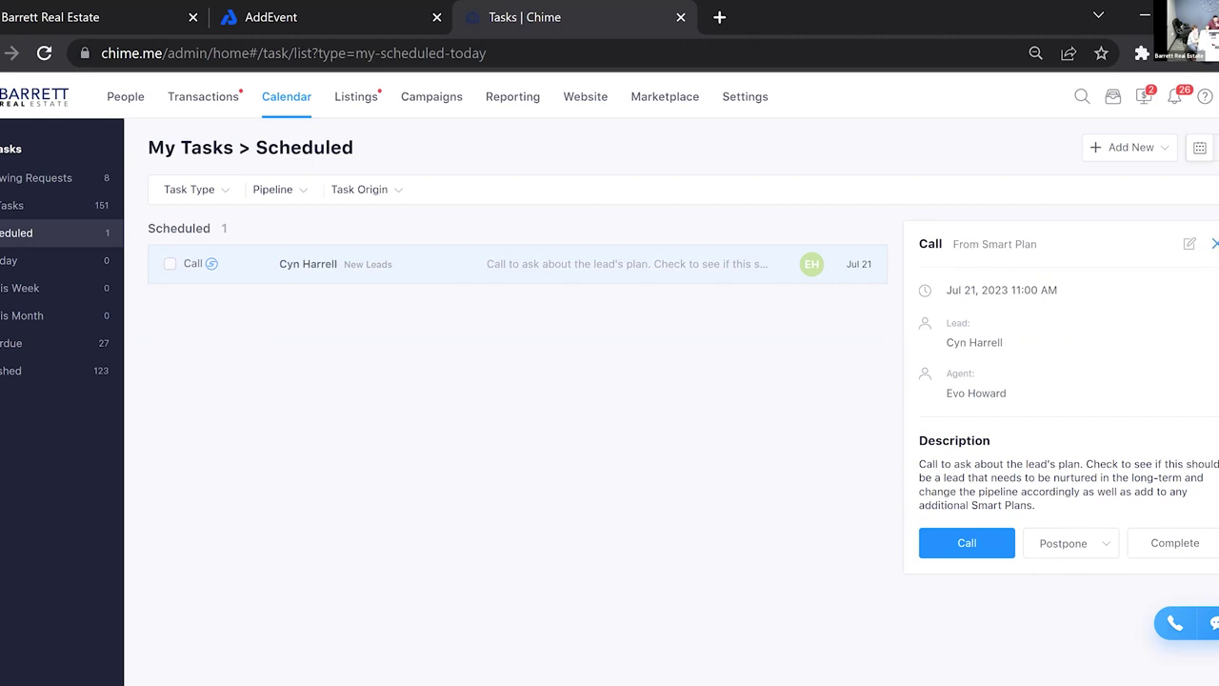
pyautogui.click(1215, 244)
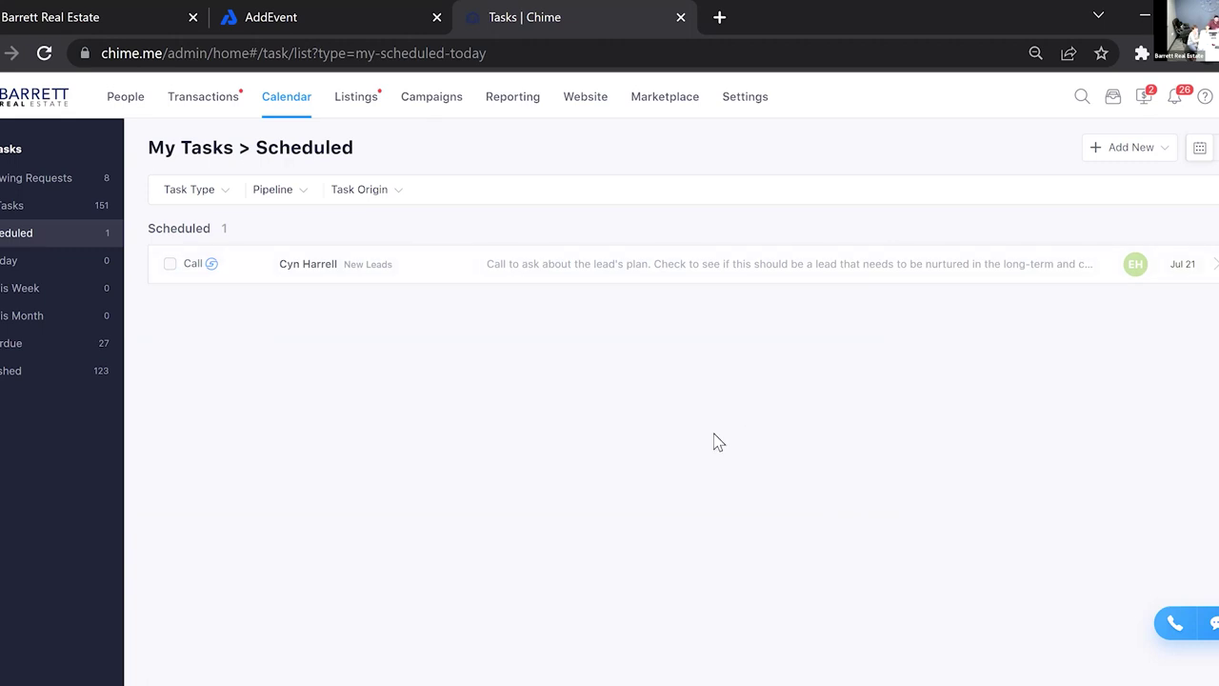
pyautogui.click(20, 102)
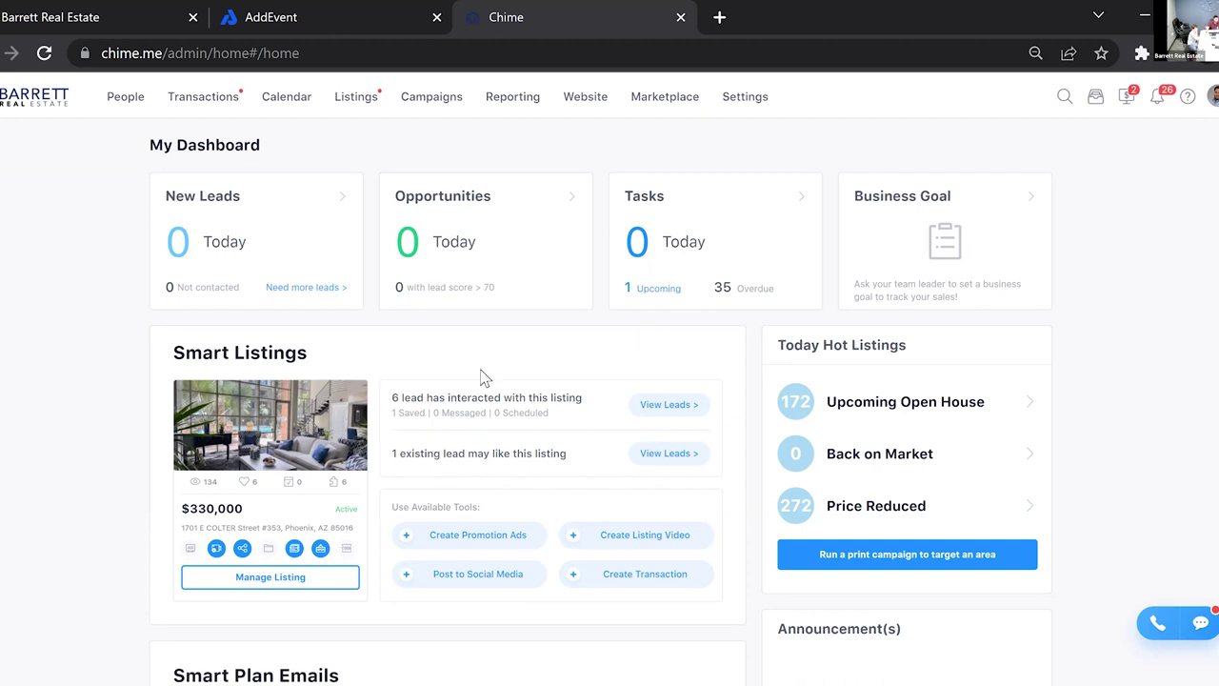
pyautogui.click(709, 257)
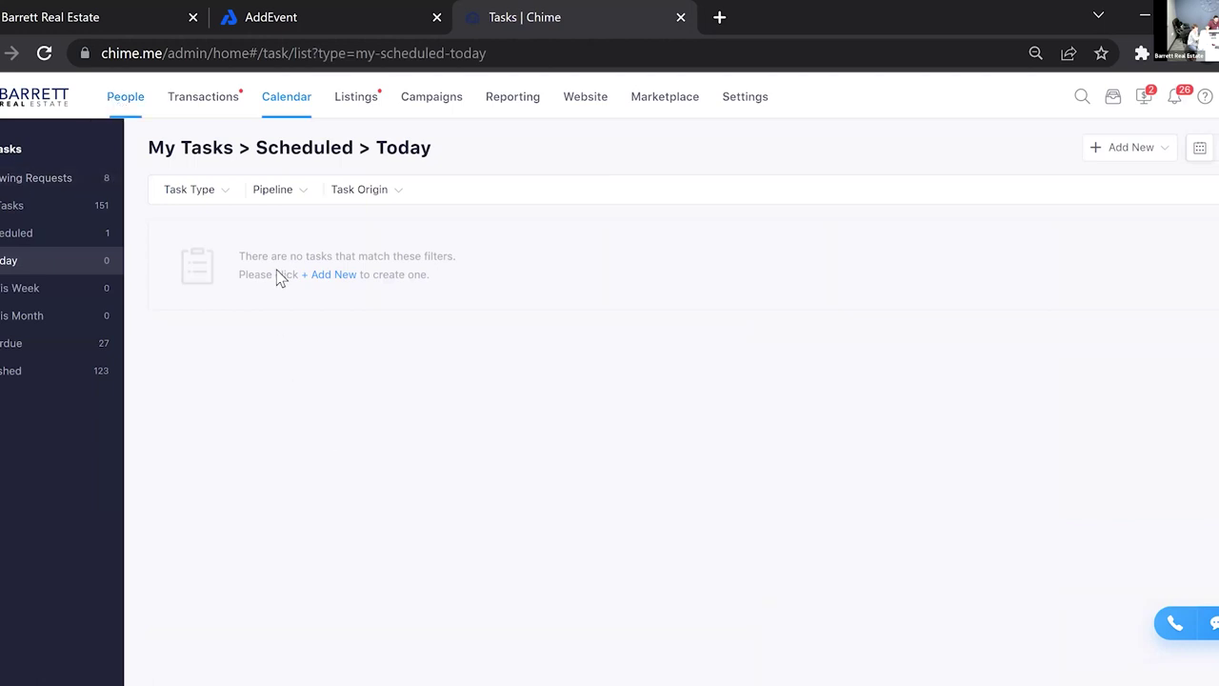
# - Add an email task with the description "kjsdkjjkskjhkj" and the date Tomorrow to the third lead in the People list
pyautogui.click(125, 97)
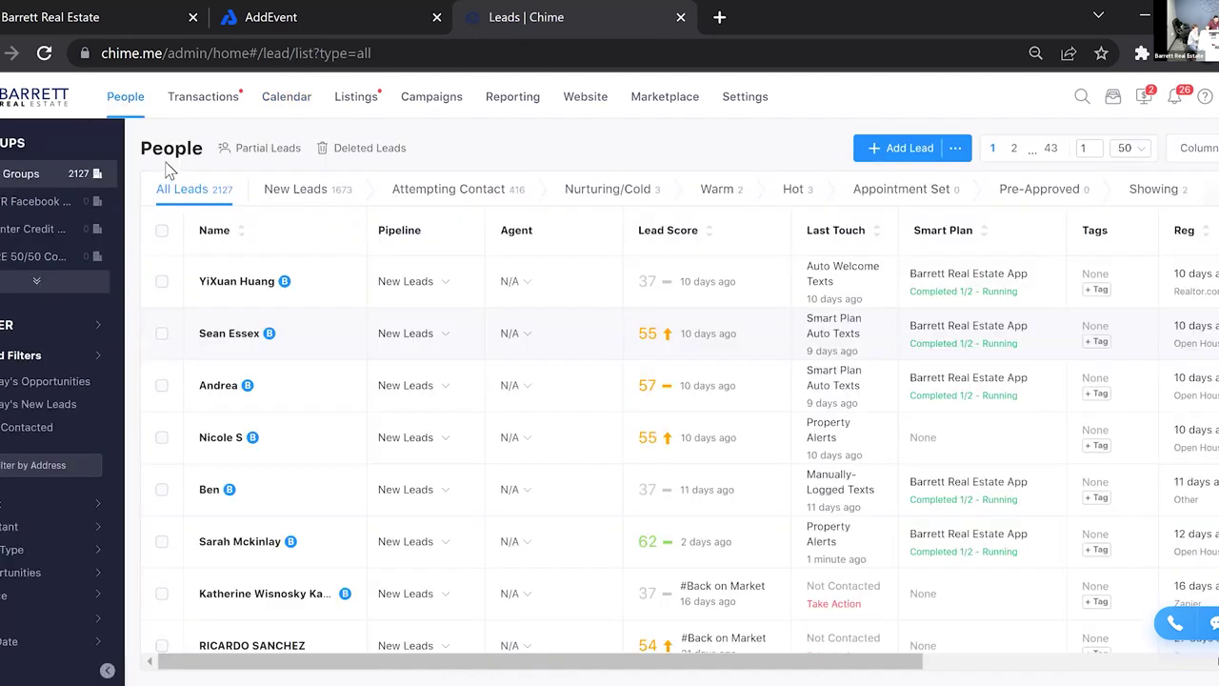
pyautogui.click(219, 386)
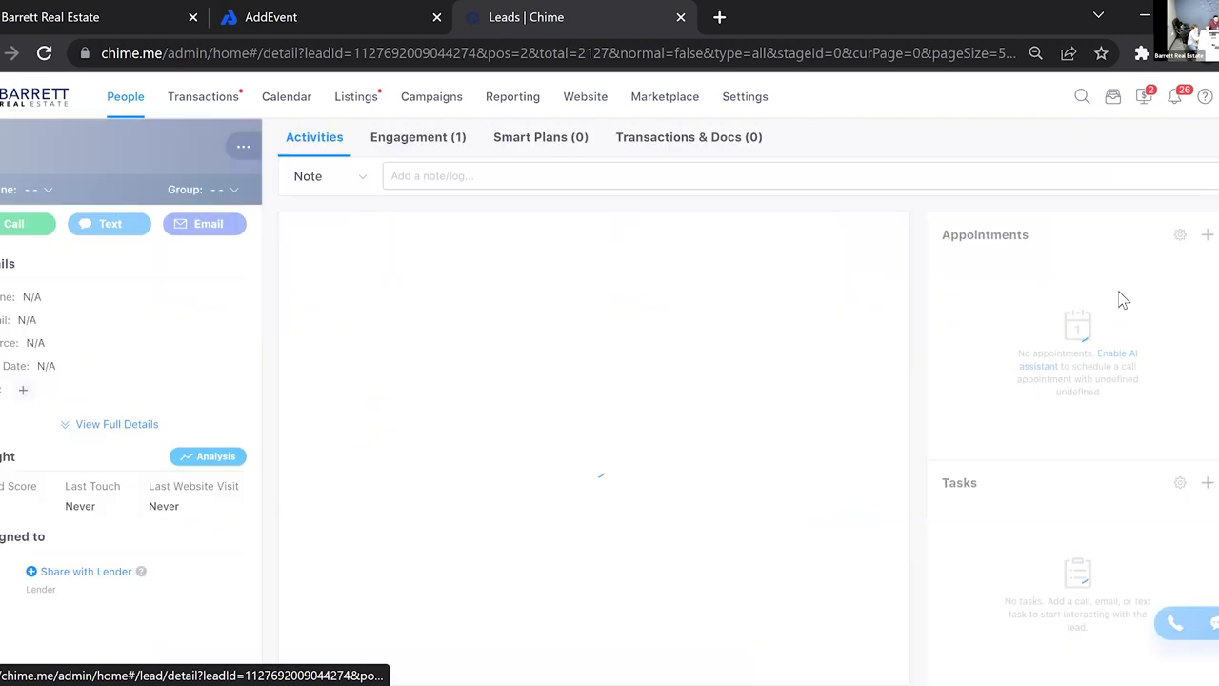
pyautogui.click(1206, 471)
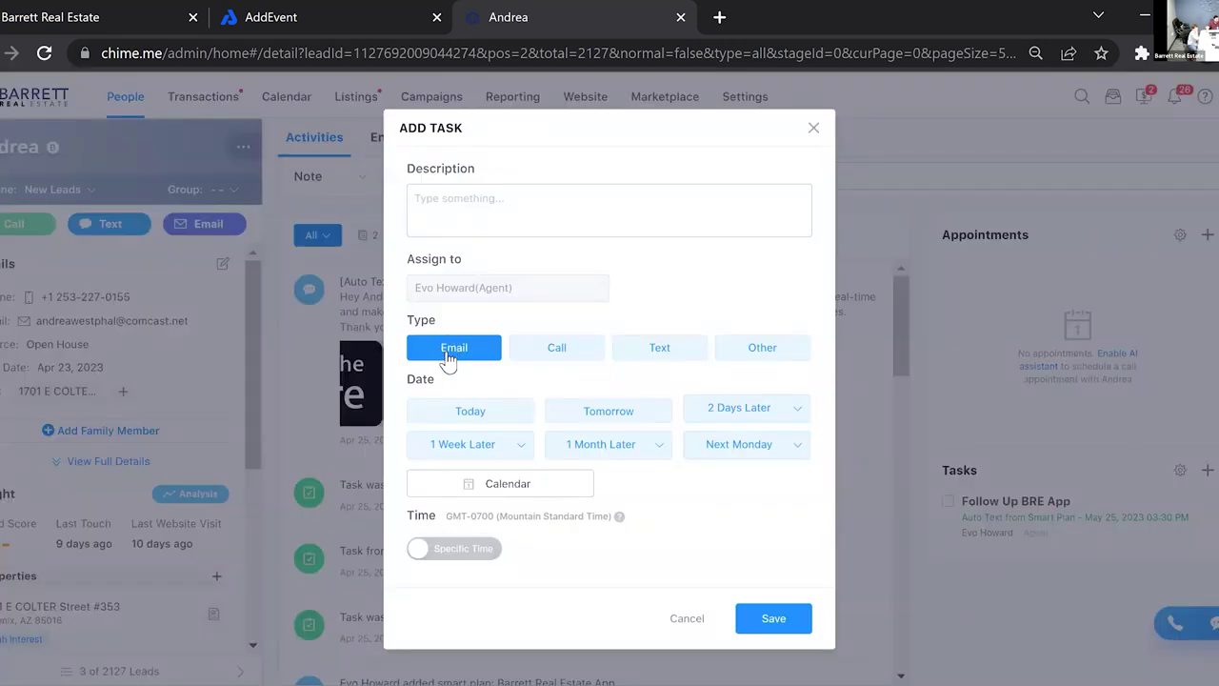
pyautogui.click(484, 211)
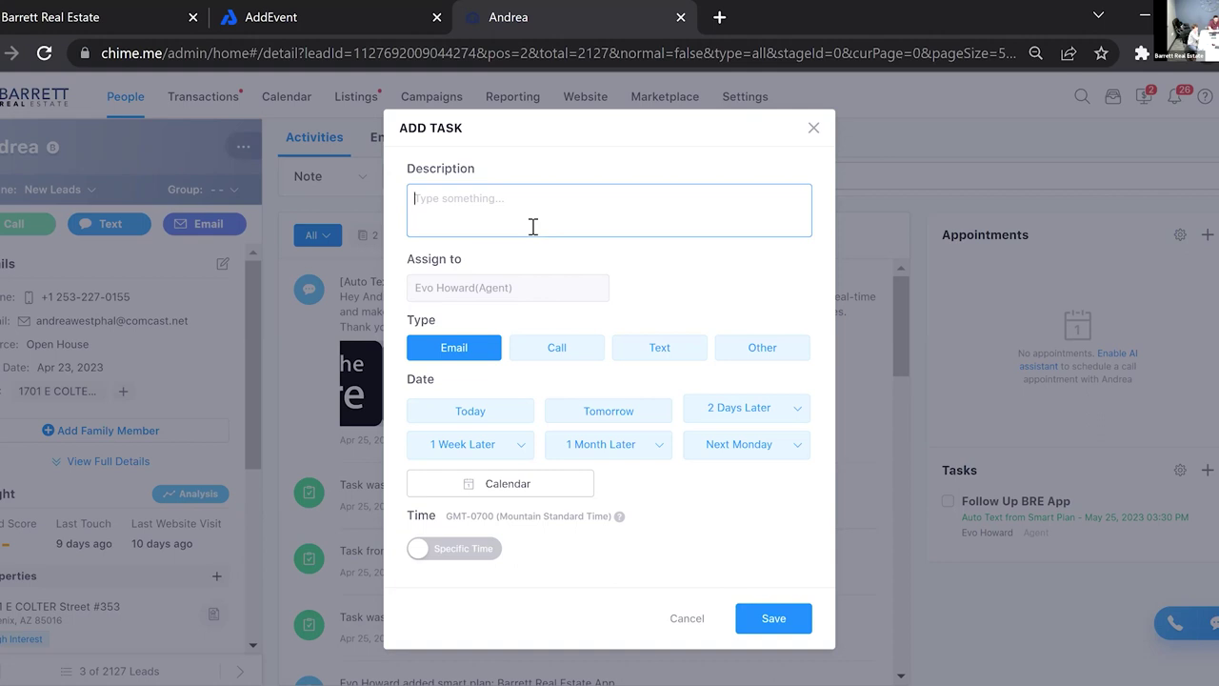
pyautogui.write('kjsdkjjkskjhkj')
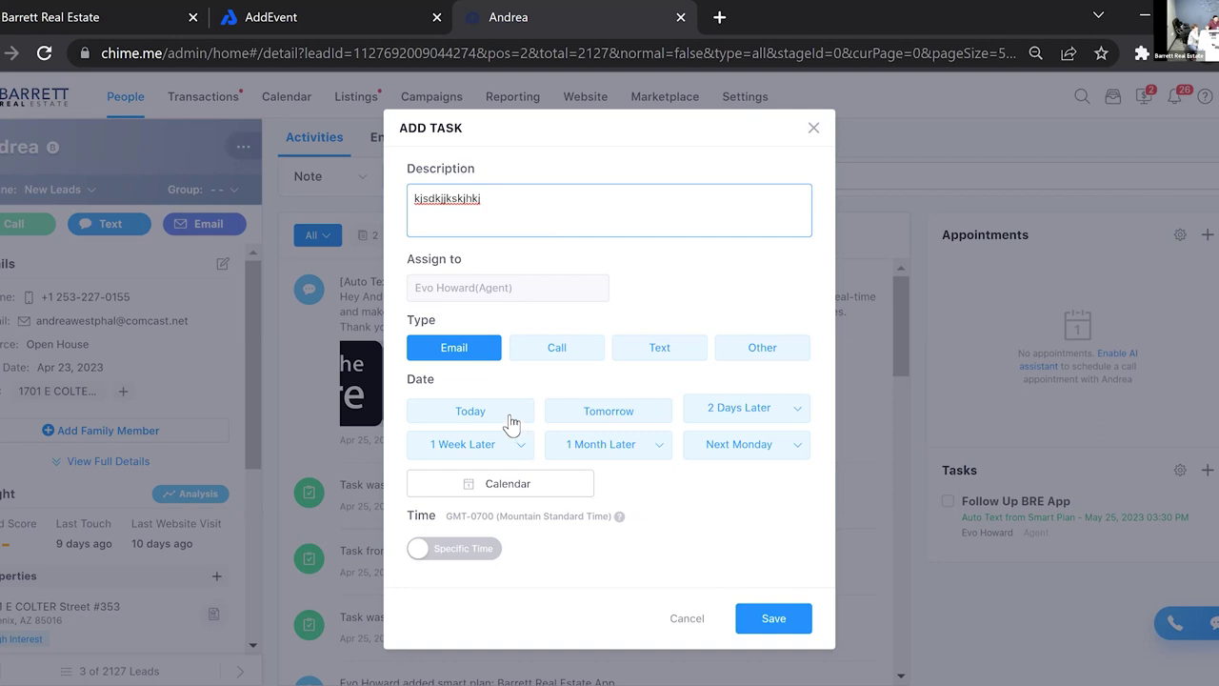
pyautogui.click(657, 414)
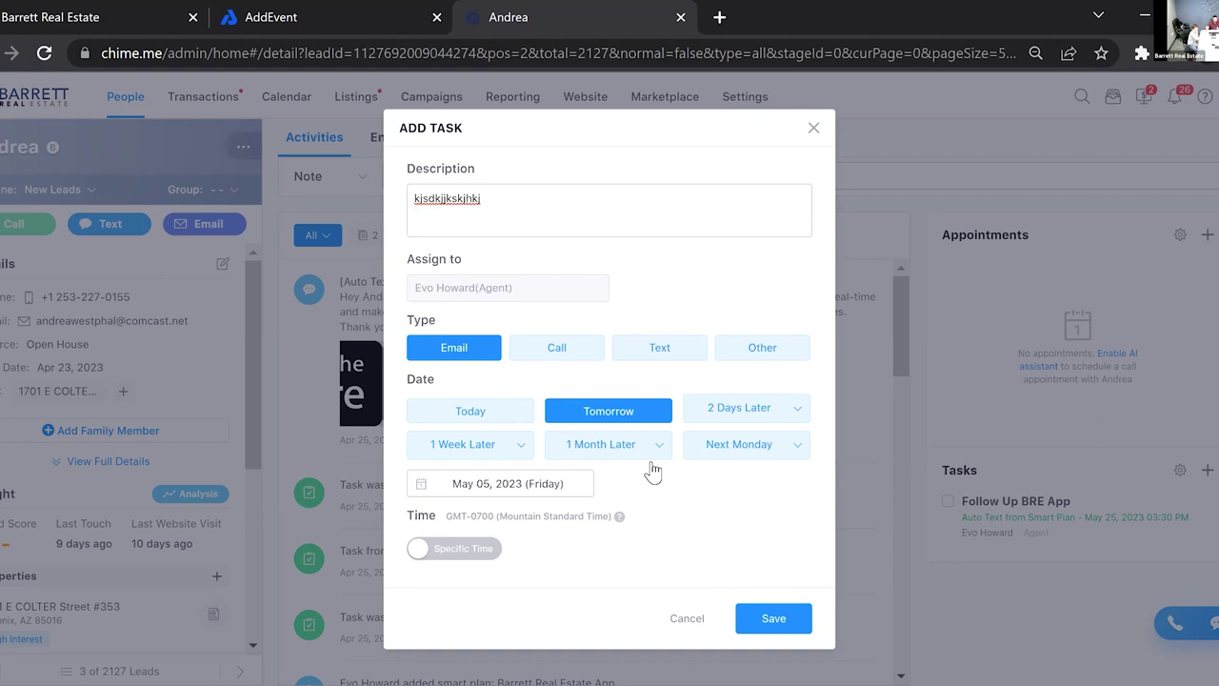
pyautogui.click(774, 618)
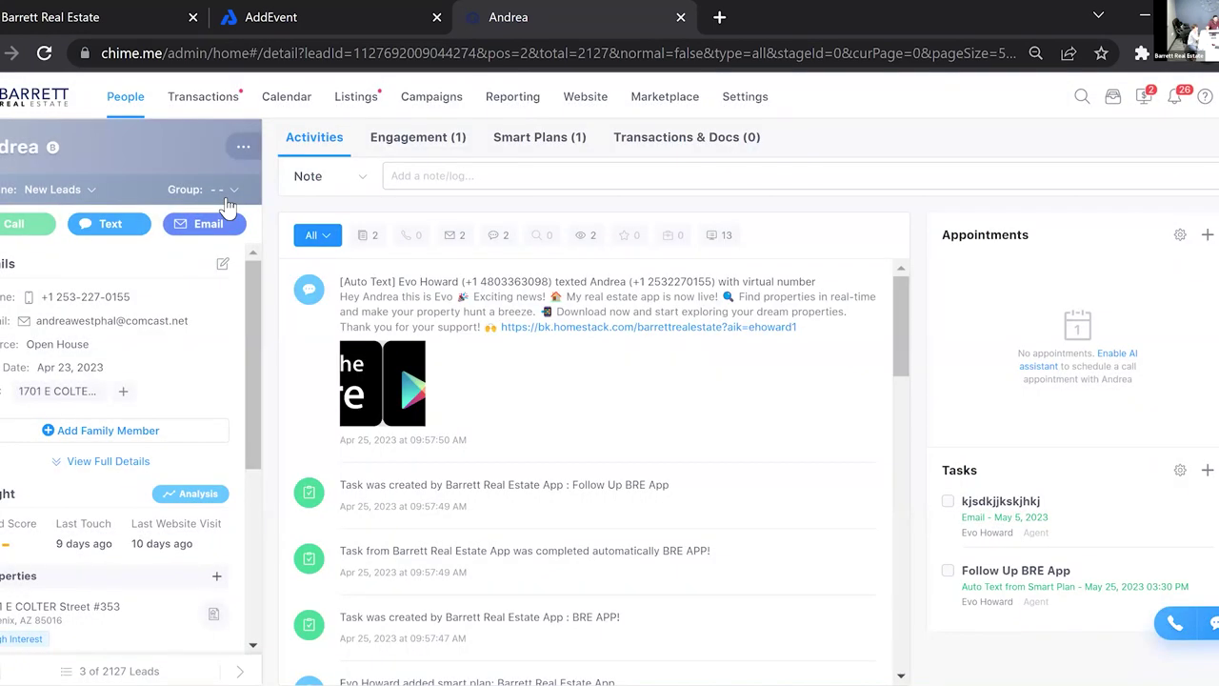
# - Open the upcoming tasks from the dashboard and look for the new email task in this week's list
pyautogui.click(35, 100)
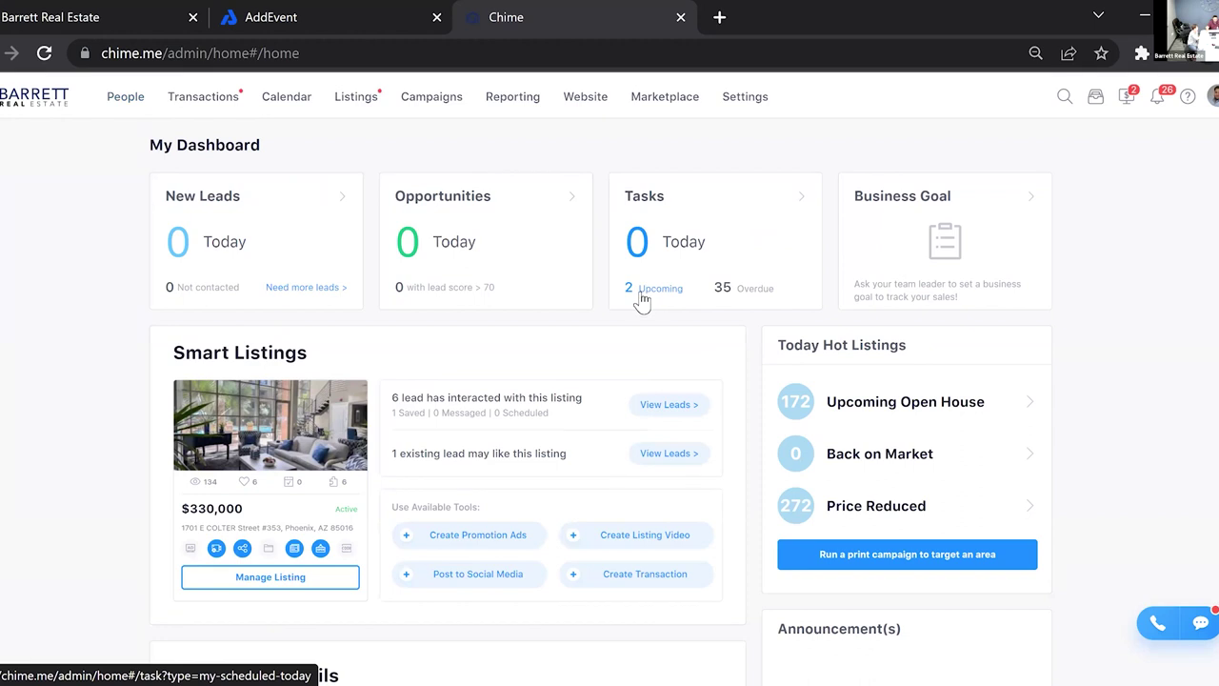
pyautogui.click(643, 299)
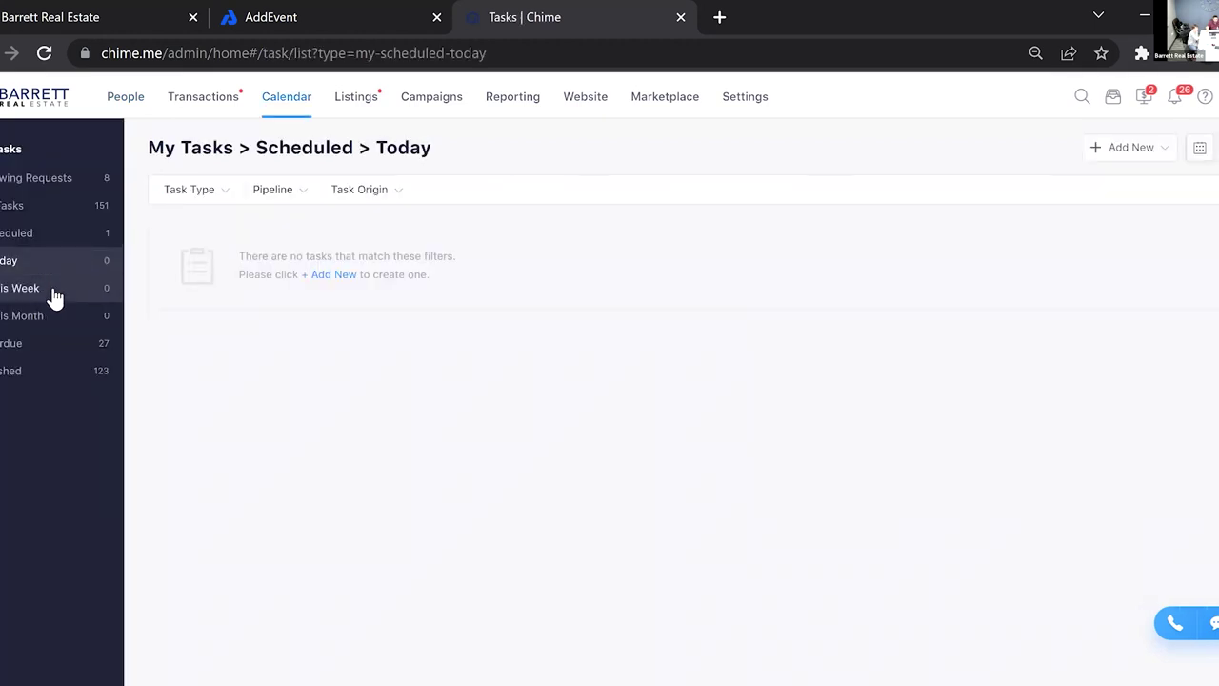
pyautogui.click(53, 289)
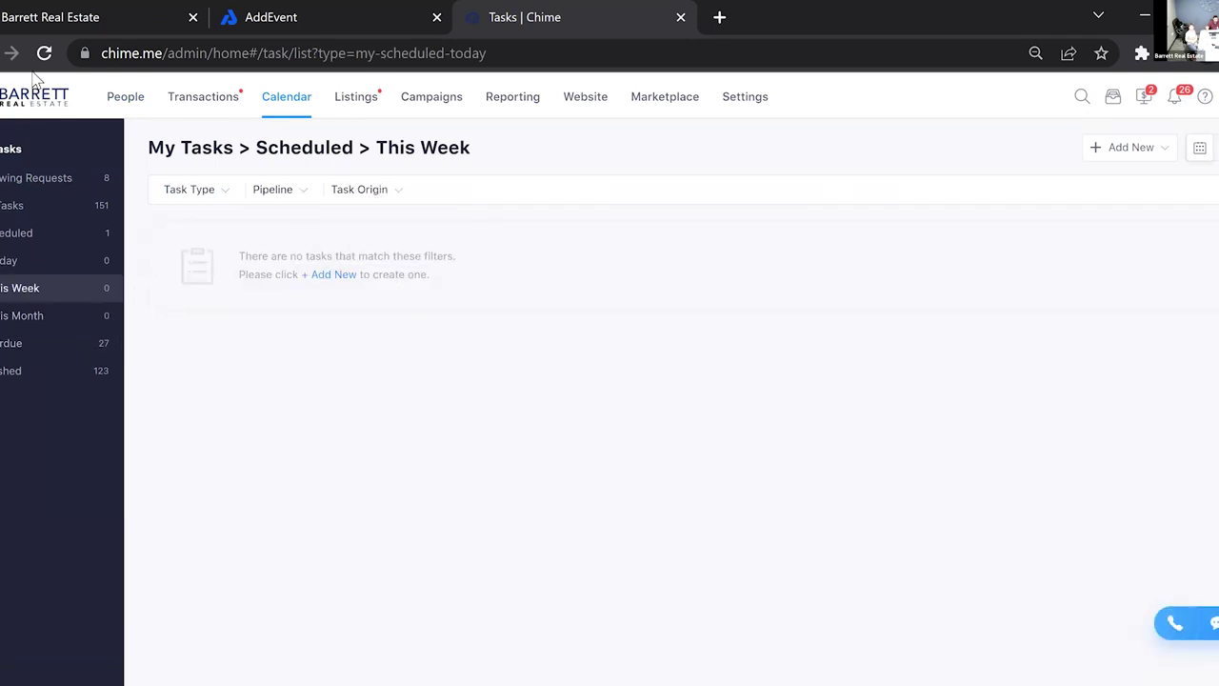
# - Reload the task list, show all scheduled tasks and set the Task Type filter to All
pyautogui.press('F5')
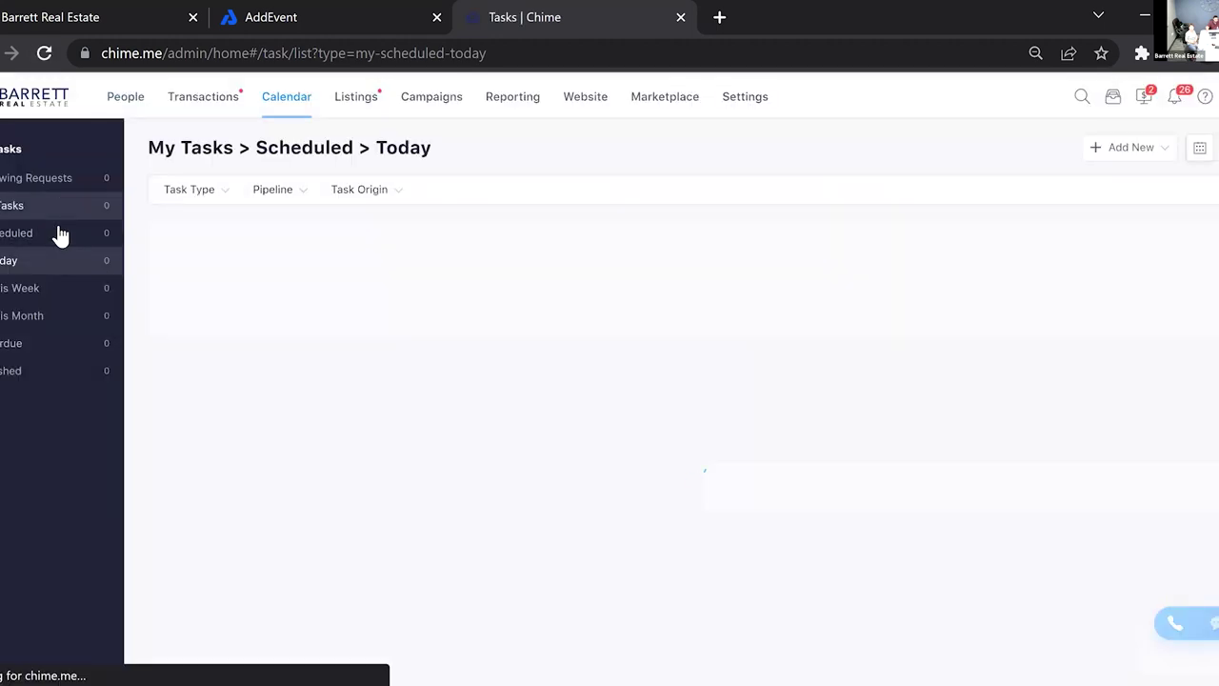
pyautogui.click(51, 236)
pyautogui.rightClick(49, 230)
pyautogui.click(512, 370)
pyautogui.click(381, 189)
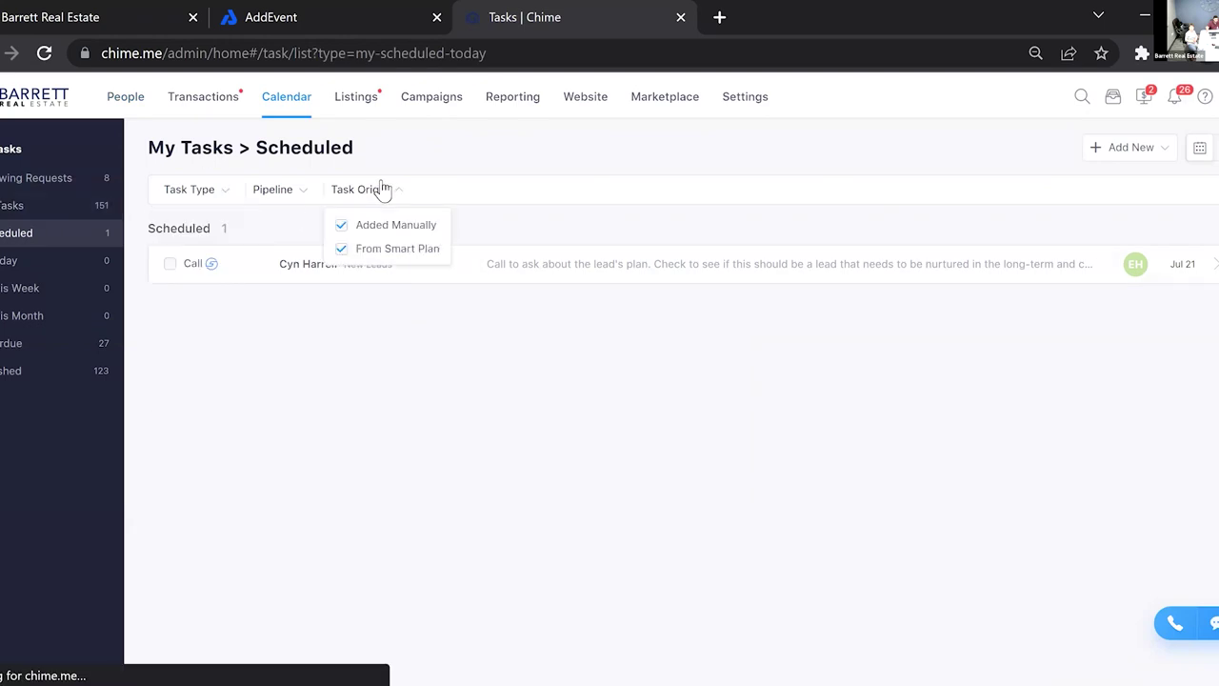
pyautogui.click(288, 192)
pyautogui.click(195, 189)
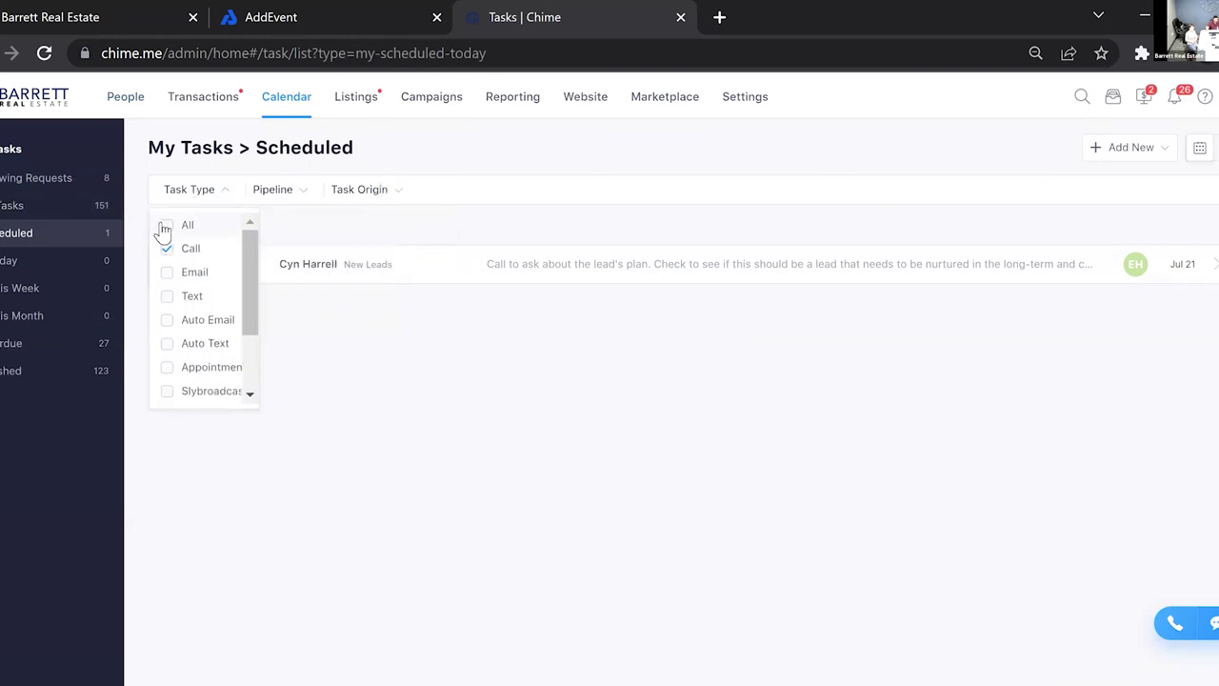
pyautogui.click(167, 225)
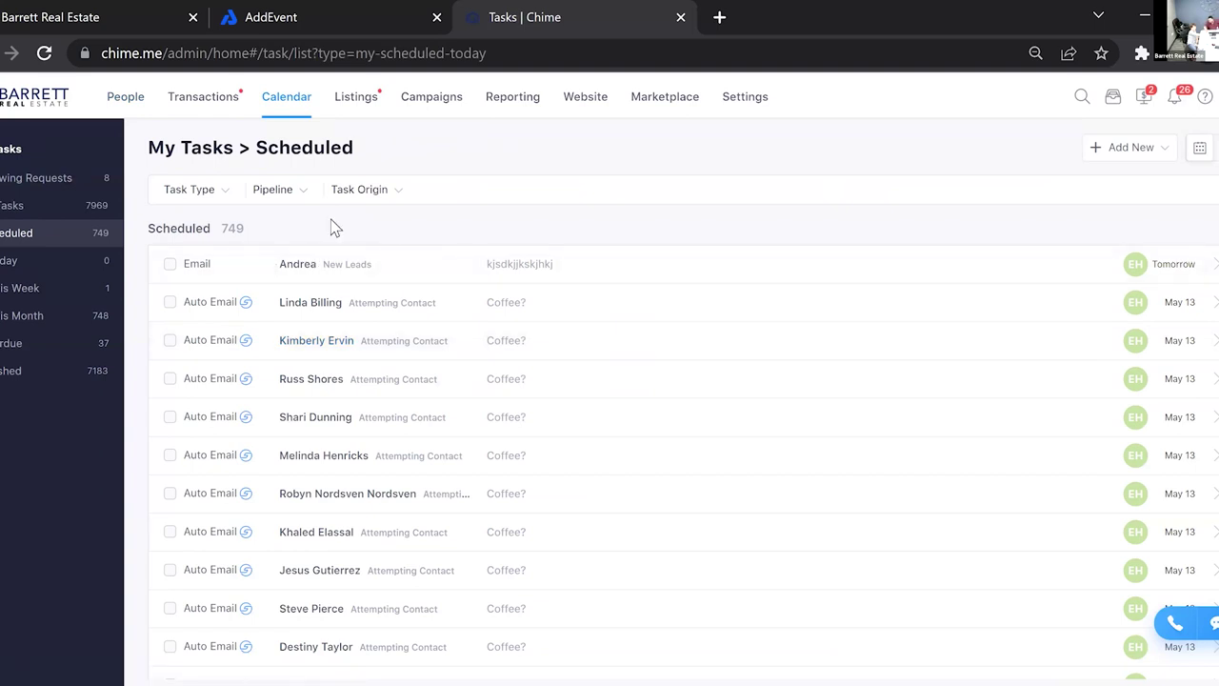
# - Review the Task Origin and Pipeline filter options of the scheduled task list
pyautogui.click(366, 190)
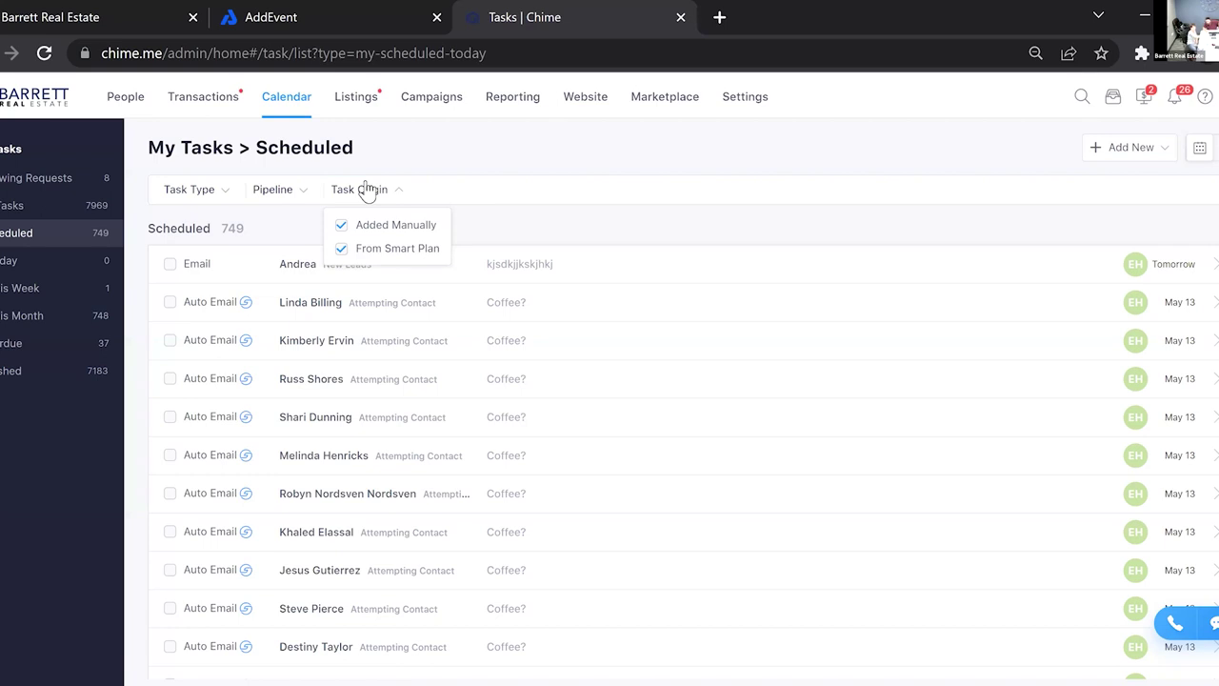
pyautogui.click(514, 245)
pyautogui.click(394, 195)
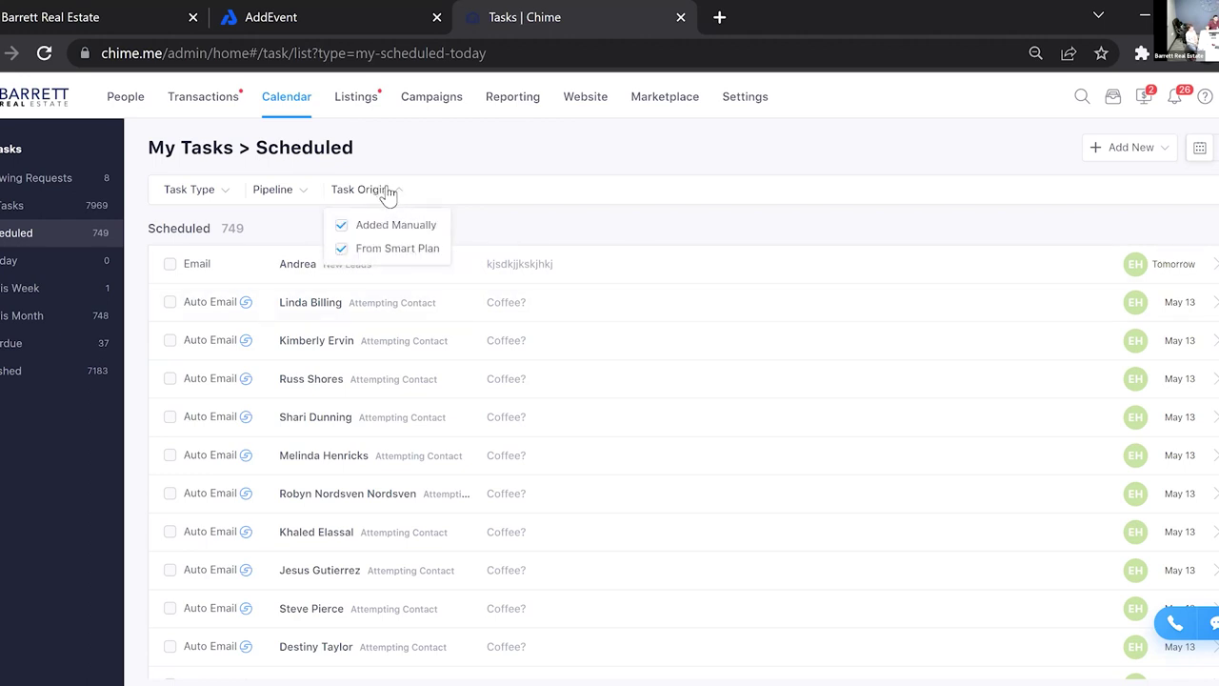
pyautogui.click(272, 190)
pyautogui.click(620, 273)
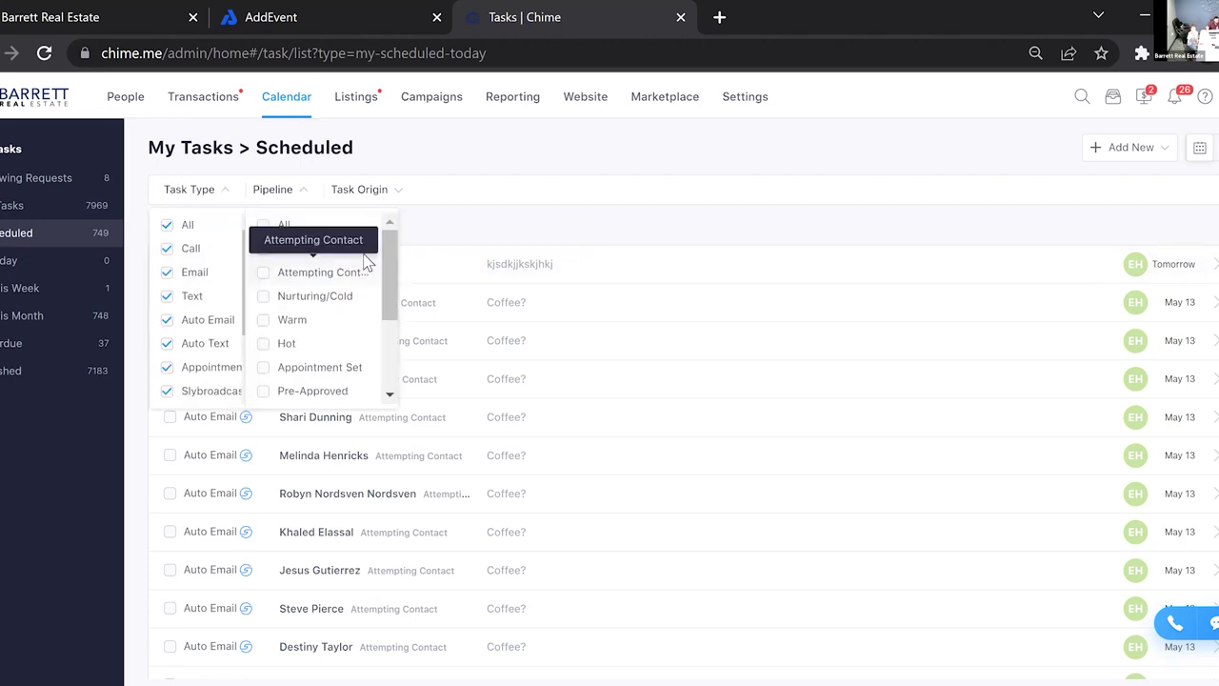
# - Return to the dashboard and open the Chime Learning Center from the help options
pyautogui.click(125, 96)
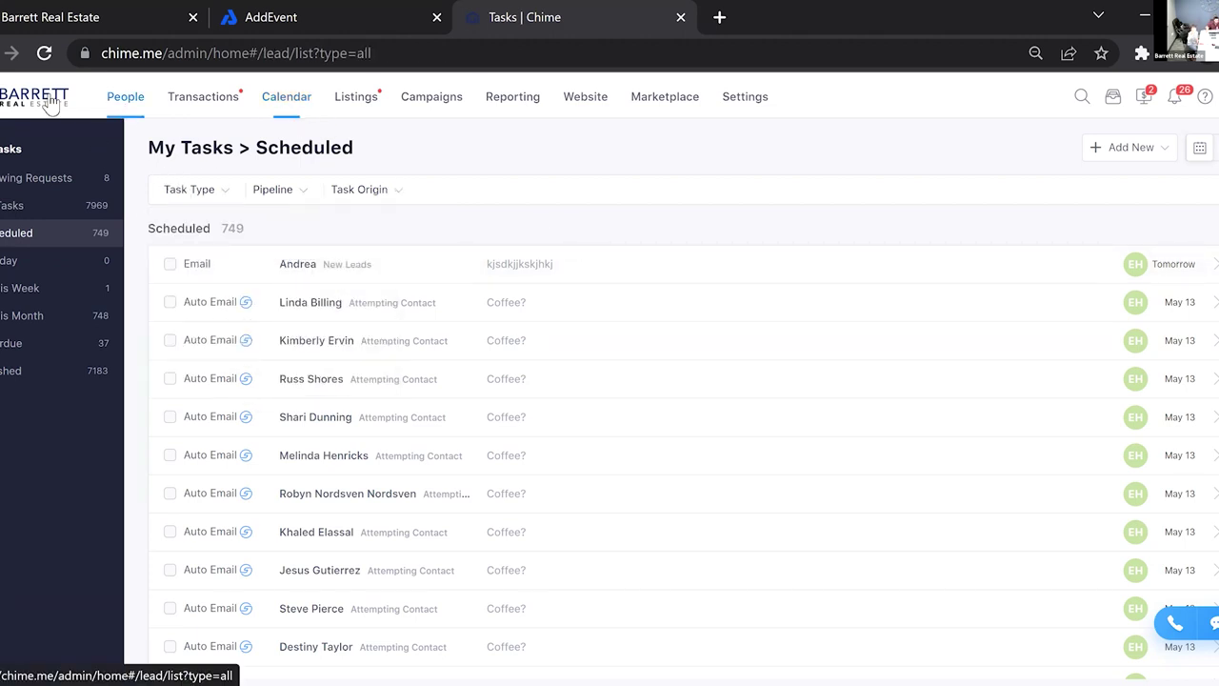
pyautogui.click(21, 100)
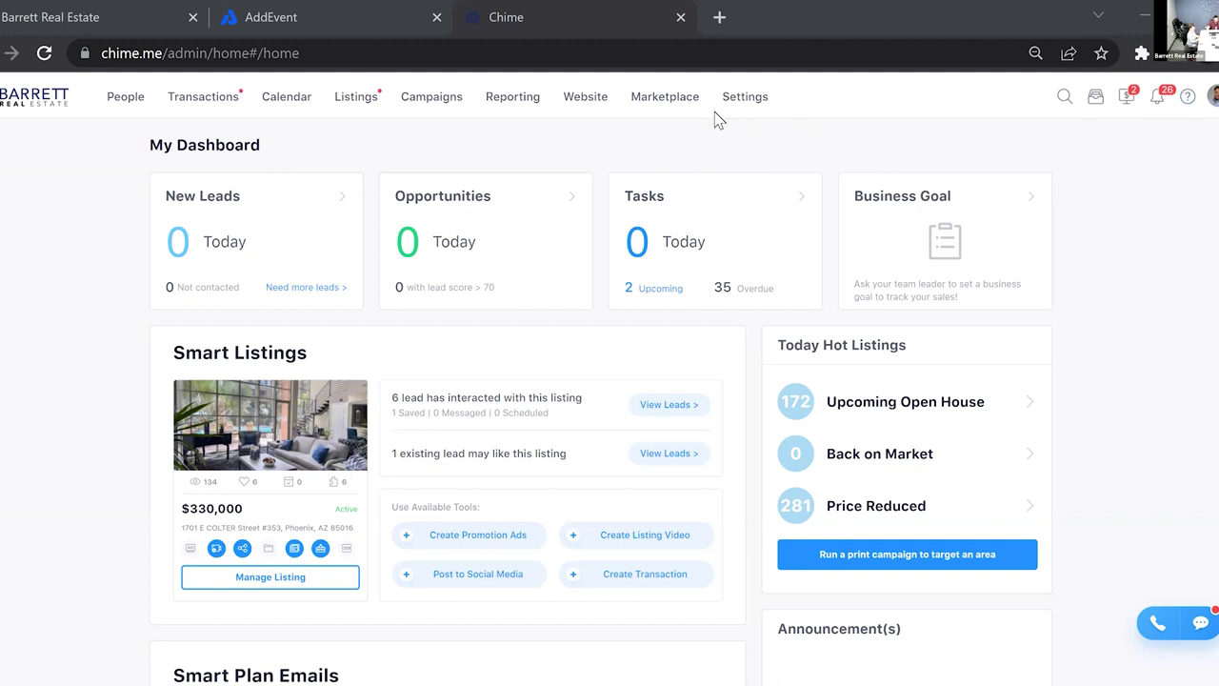
pyautogui.click(1188, 99)
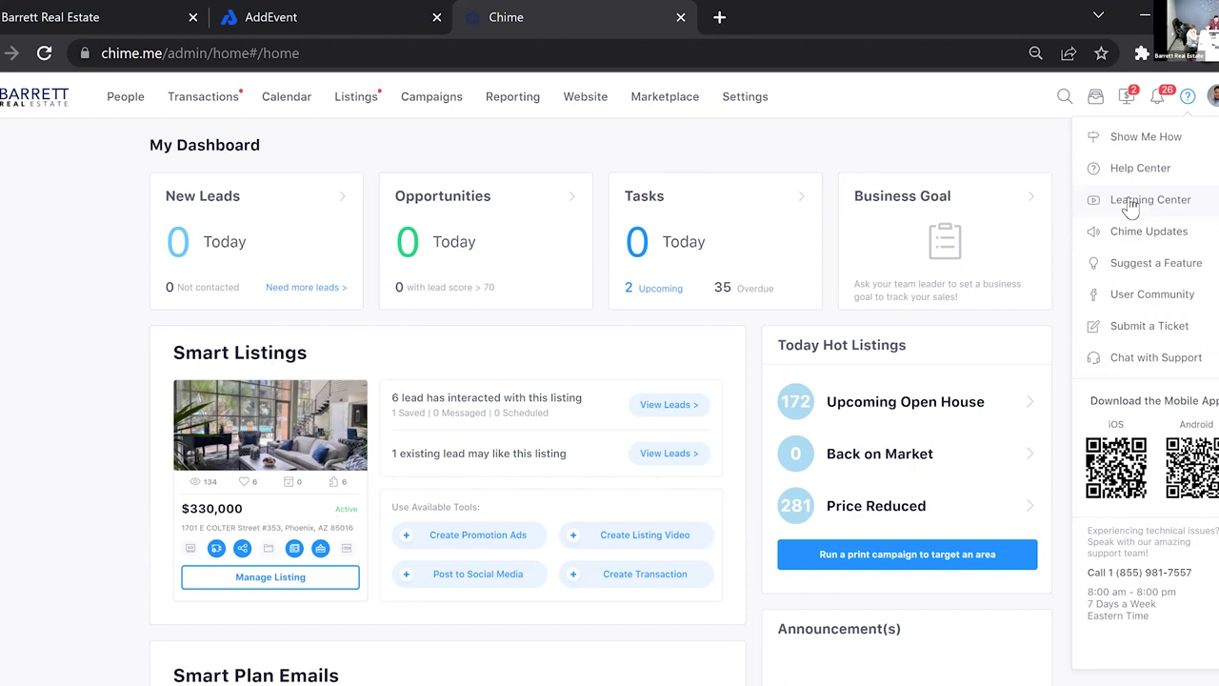
pyautogui.click(1134, 202)
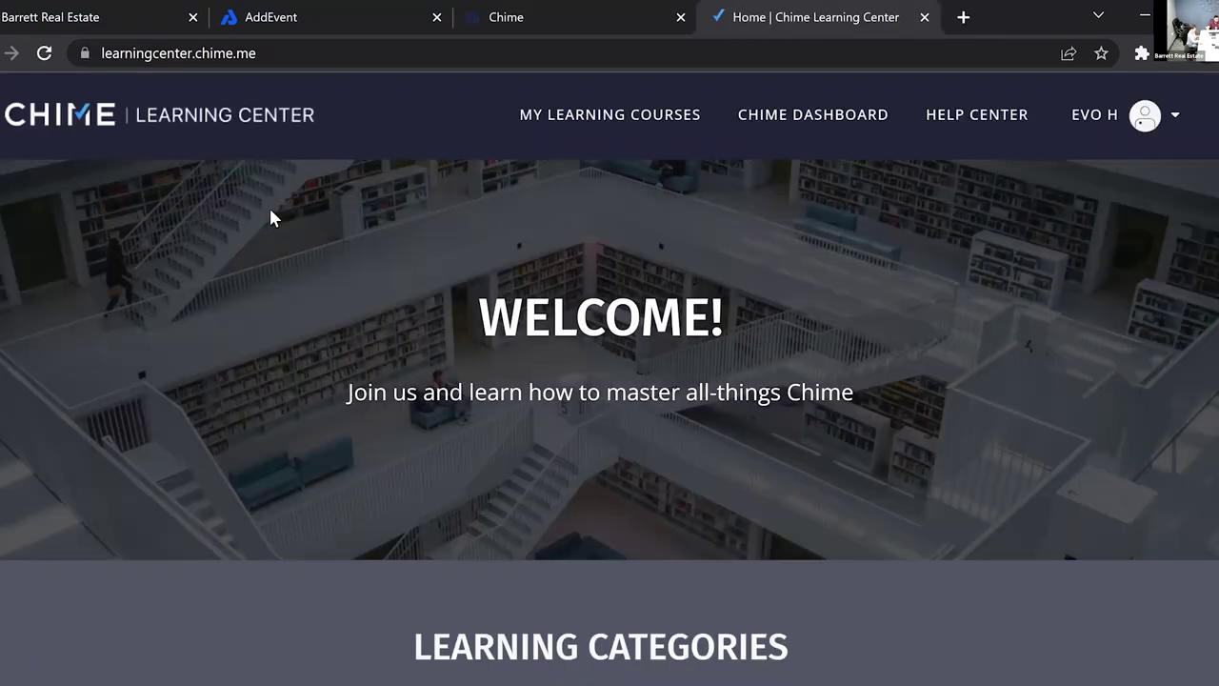
# - Browse the learning categories and open the course list for Agent Onboarding
pyautogui.scroll(-2, 286, 257)
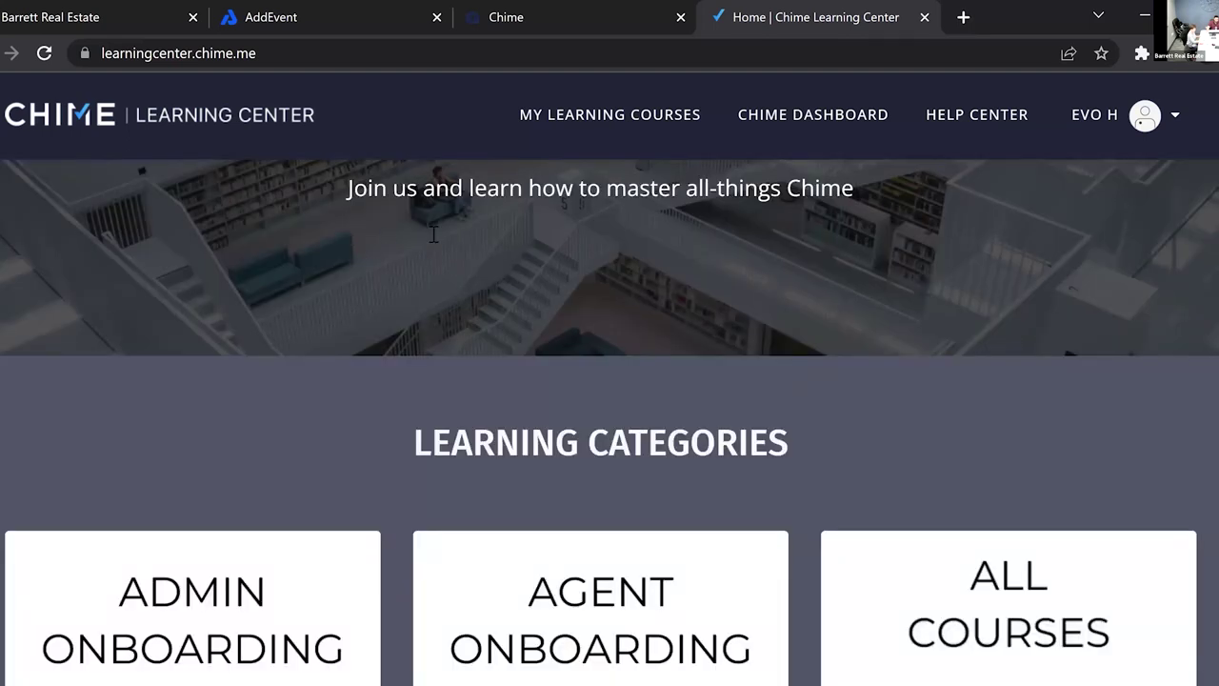
pyautogui.scroll(-2, 434, 233)
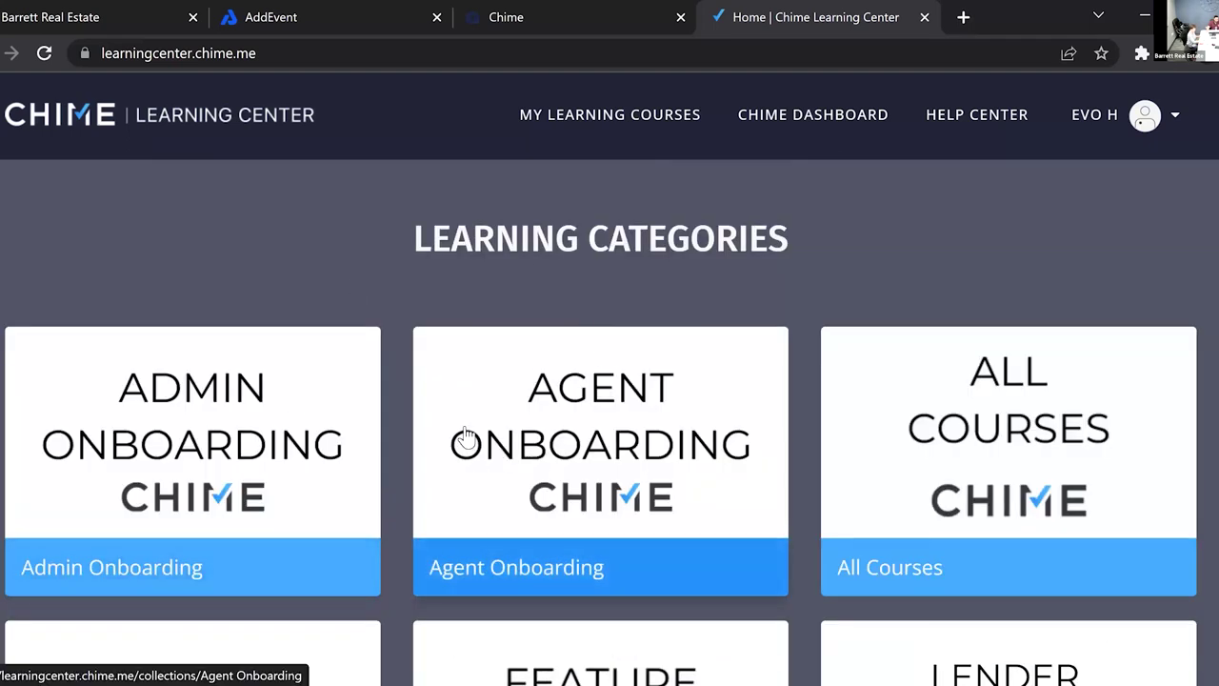
pyautogui.scroll(-1, 505, 396)
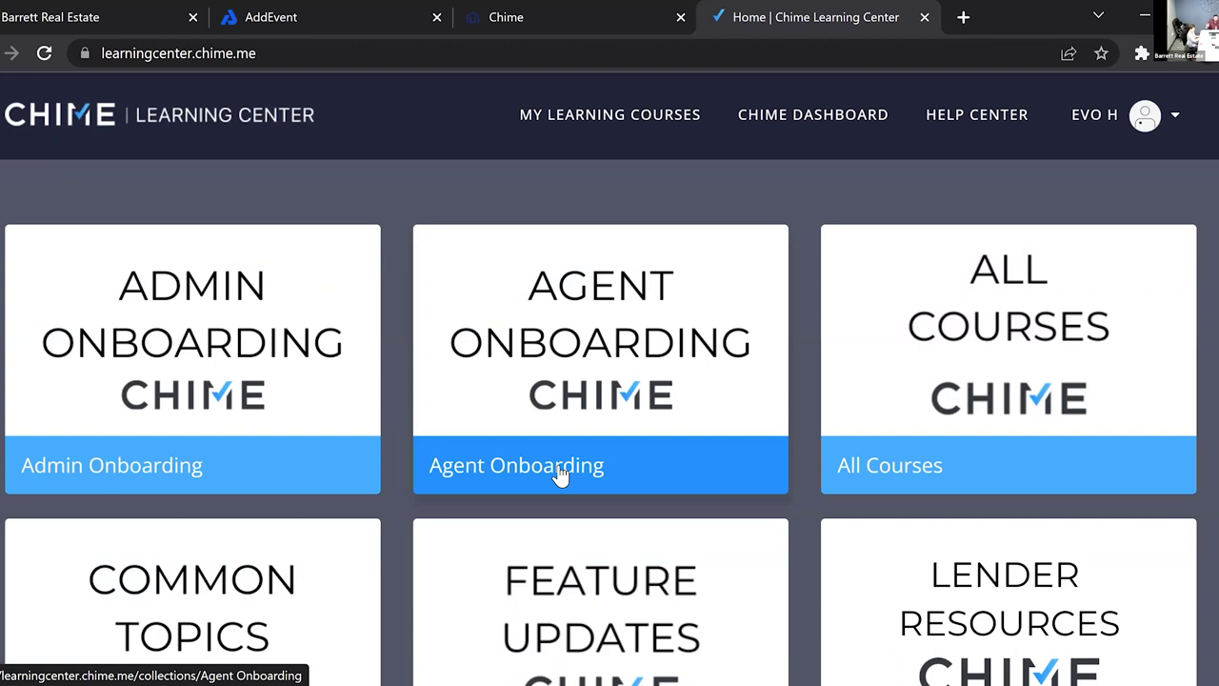
pyautogui.click(523, 471)
pyautogui.scroll(-3, 473, 382)
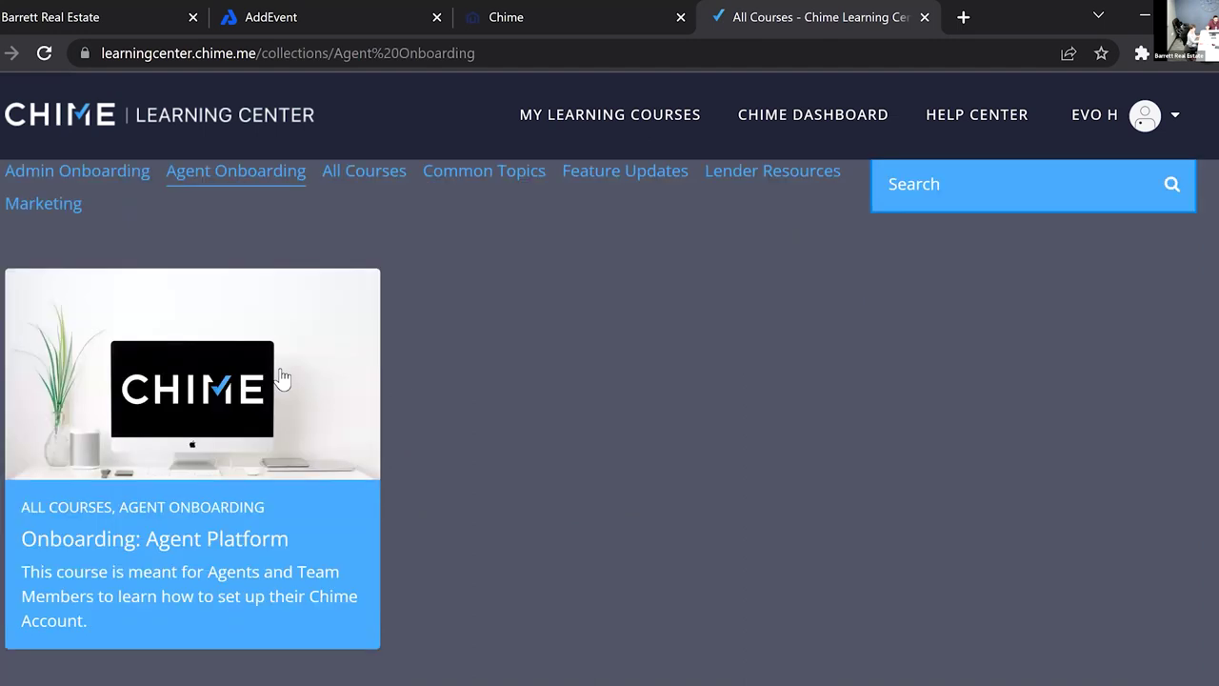
# - Open the Onboarding: Agent Platform course and expand the Getting Started and Agent CRM sections of its curriculum
pyautogui.click(284, 436)
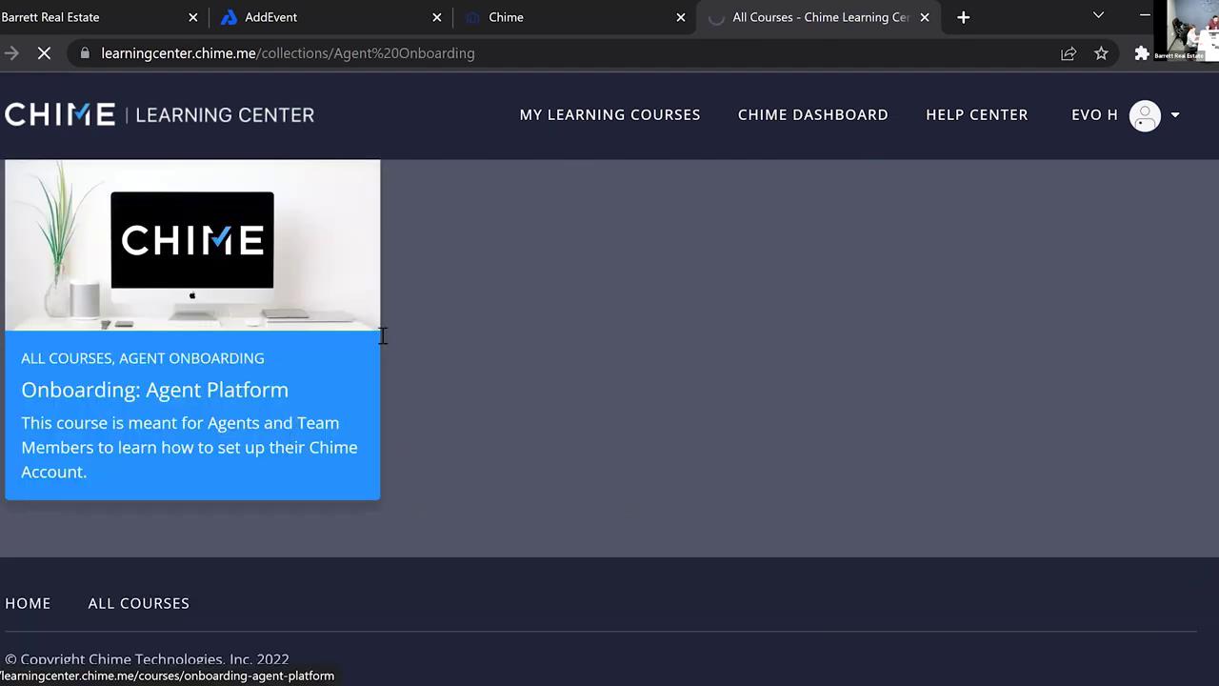
pyautogui.scroll(-2, 505, 382)
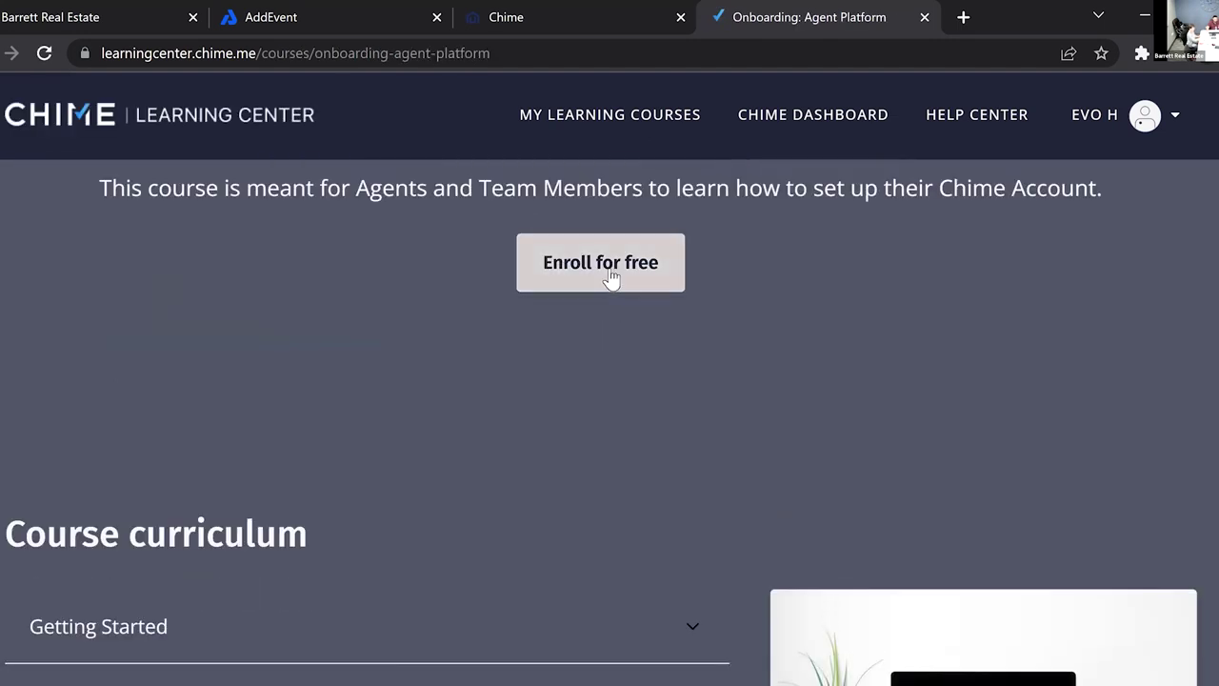
pyautogui.scroll(-3, 327, 468)
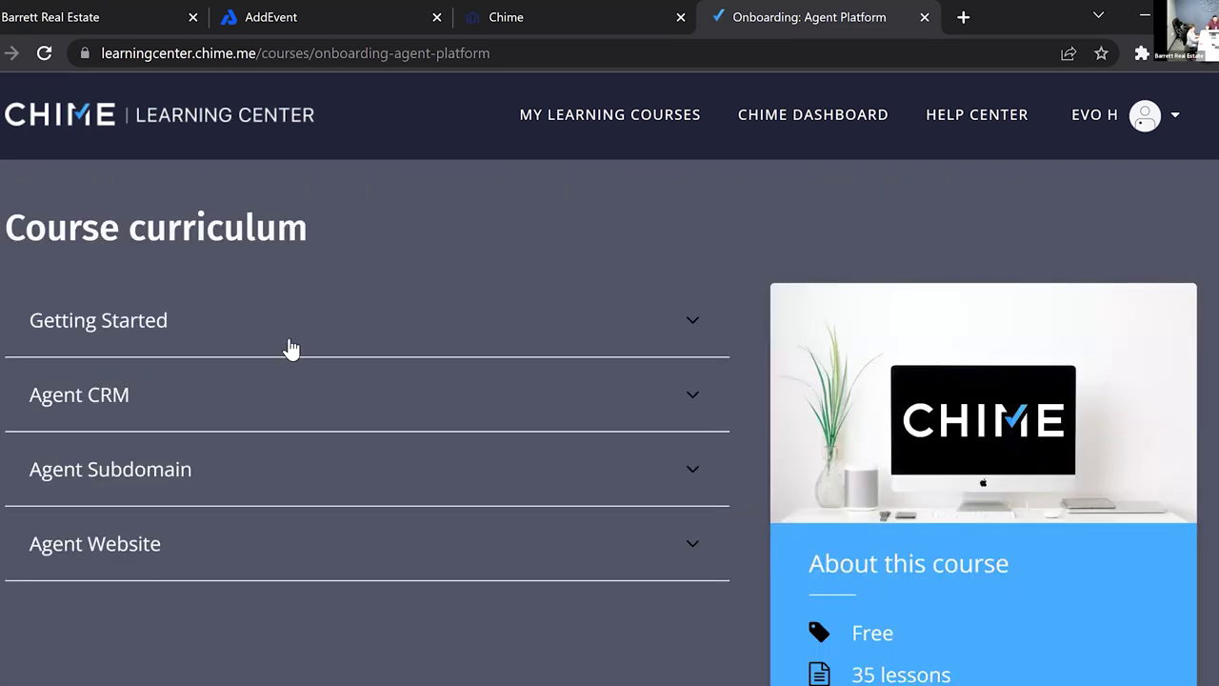
pyautogui.click(299, 327)
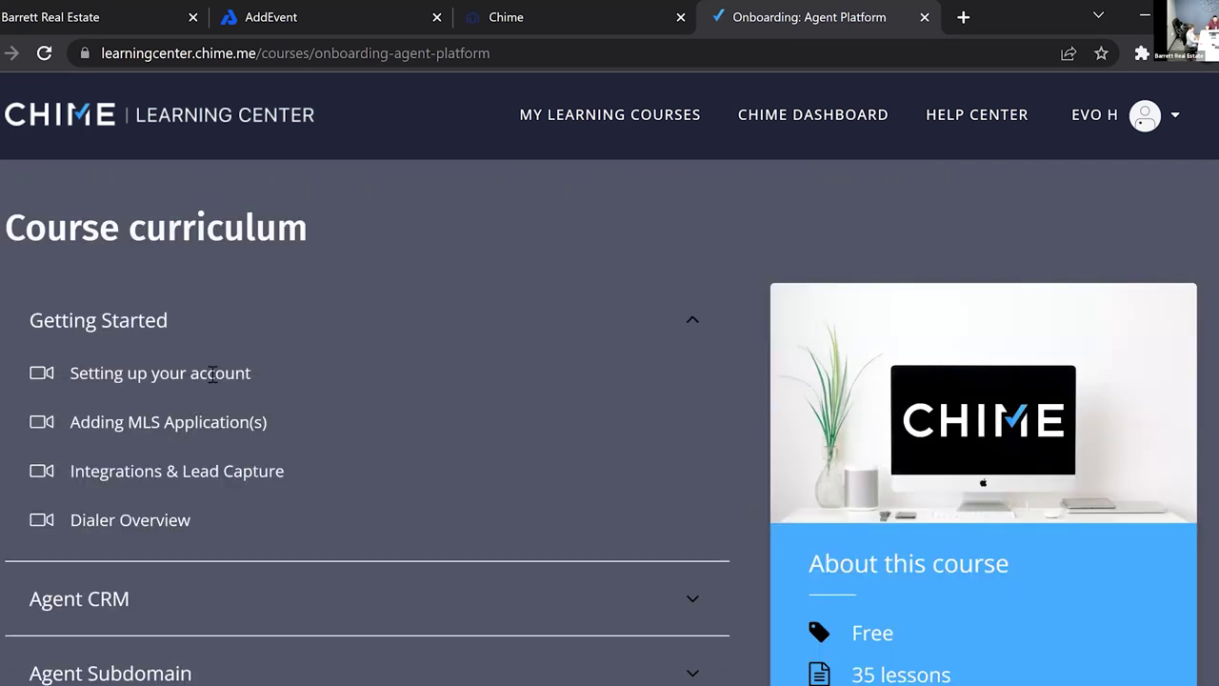
pyautogui.scroll(-1, 212, 374)
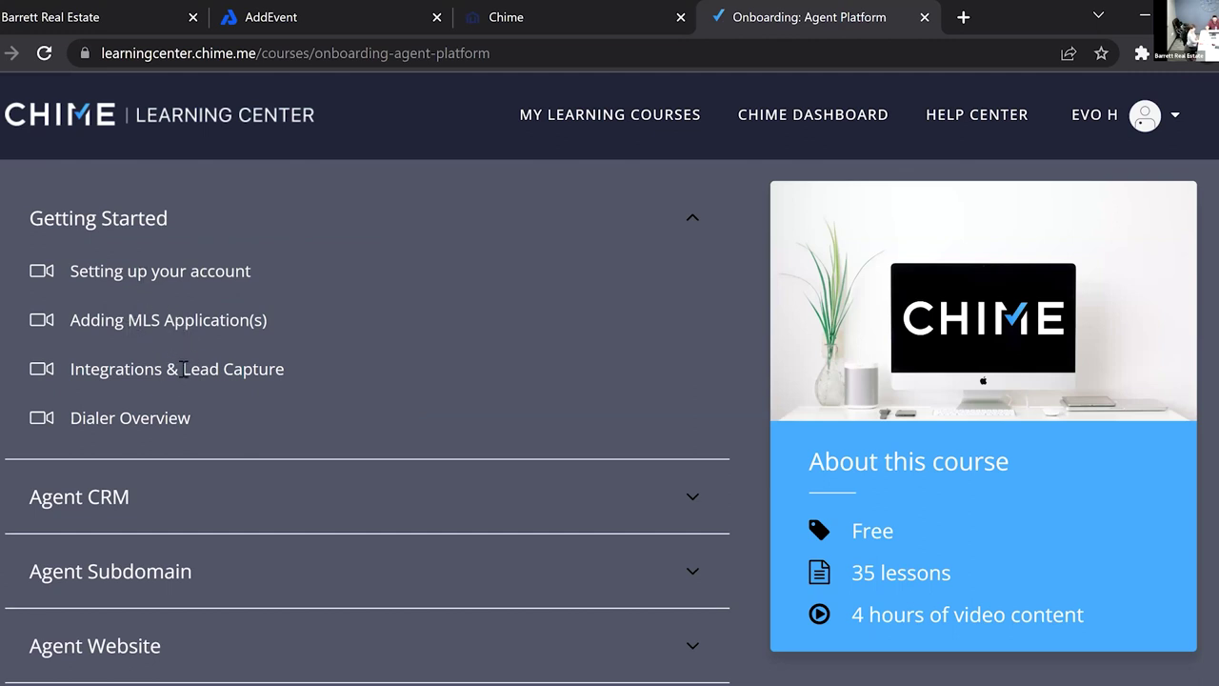
pyautogui.scroll(-1, 186, 367)
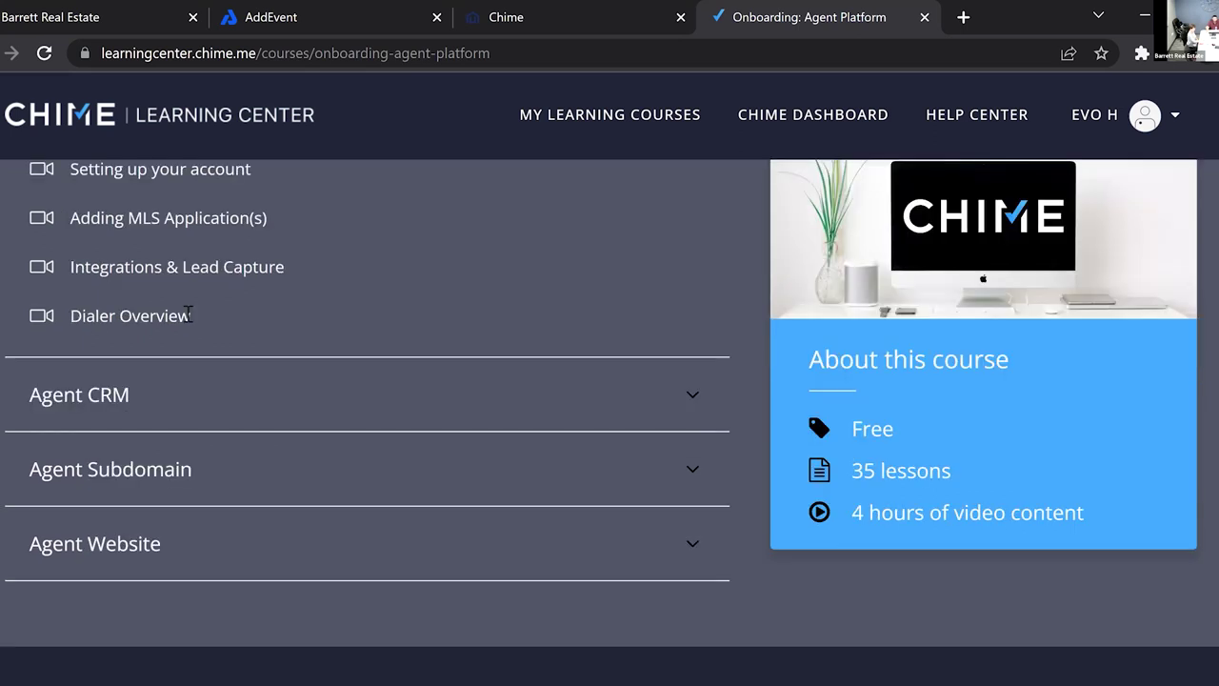
pyautogui.click(150, 403)
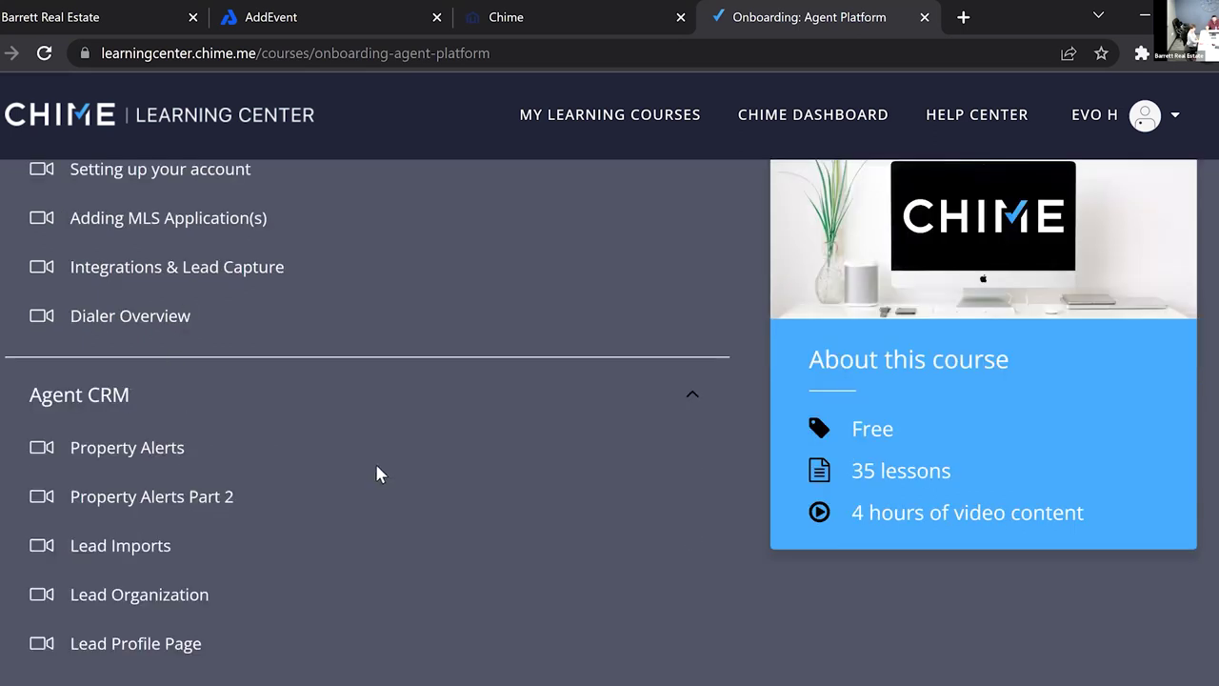
# - Enroll in the free Agent Platform course, look through the Setting up your account lesson and pause its video
pyautogui.scroll(6, 531, 346)
pyautogui.click(604, 493)
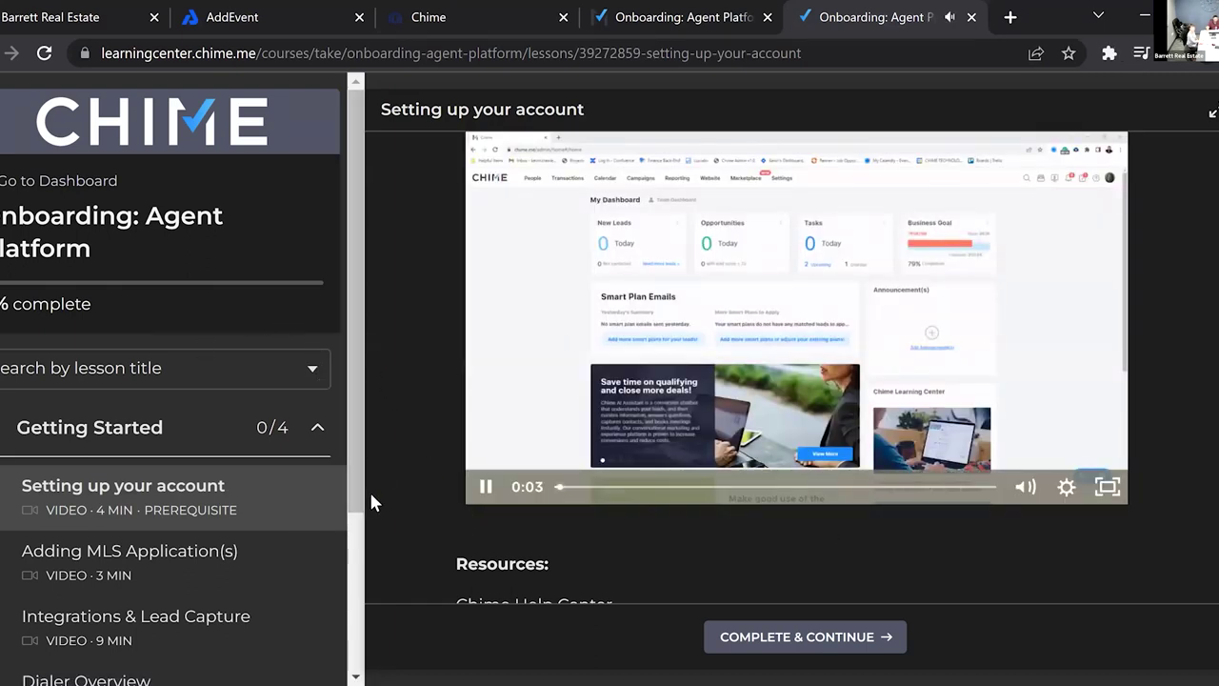
pyautogui.scroll(-1, 612, 431)
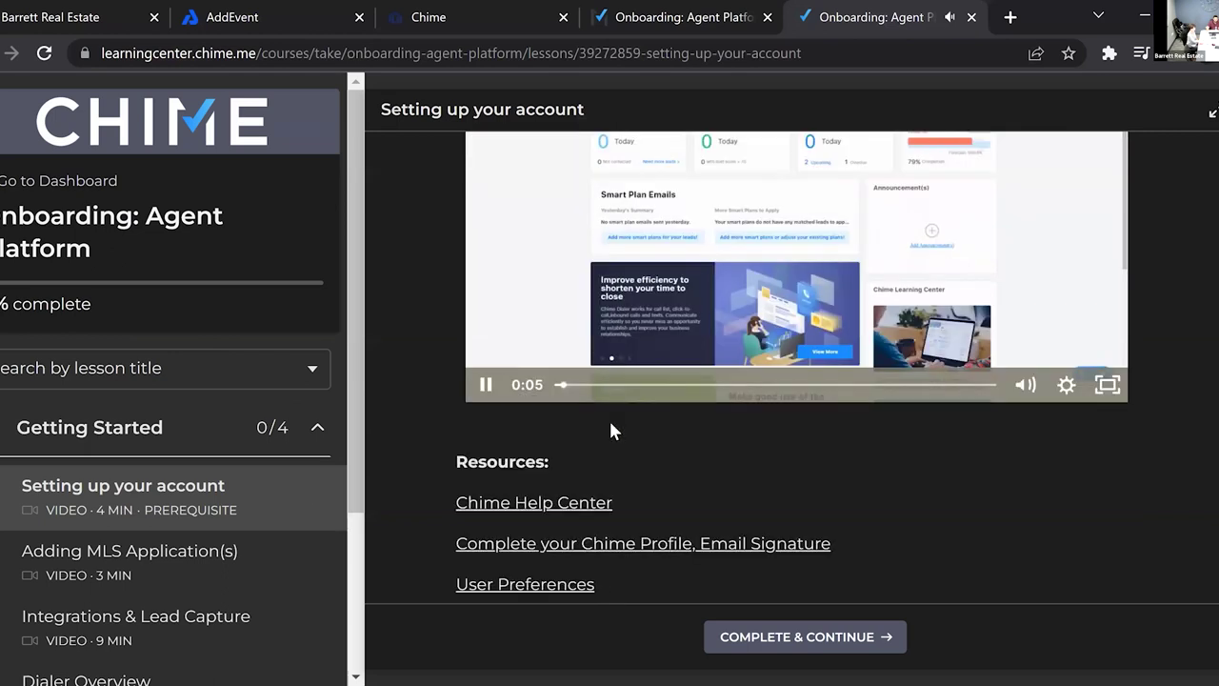
pyautogui.scroll(1, 621, 522)
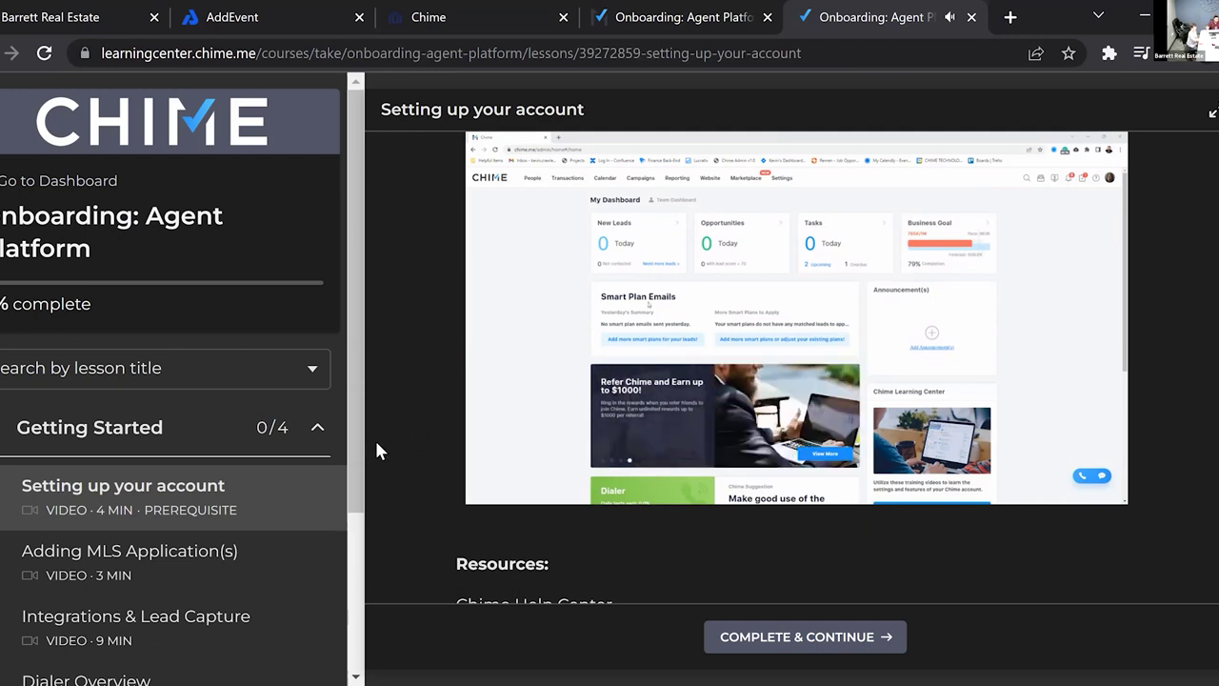
pyautogui.scroll(-2, 310, 430)
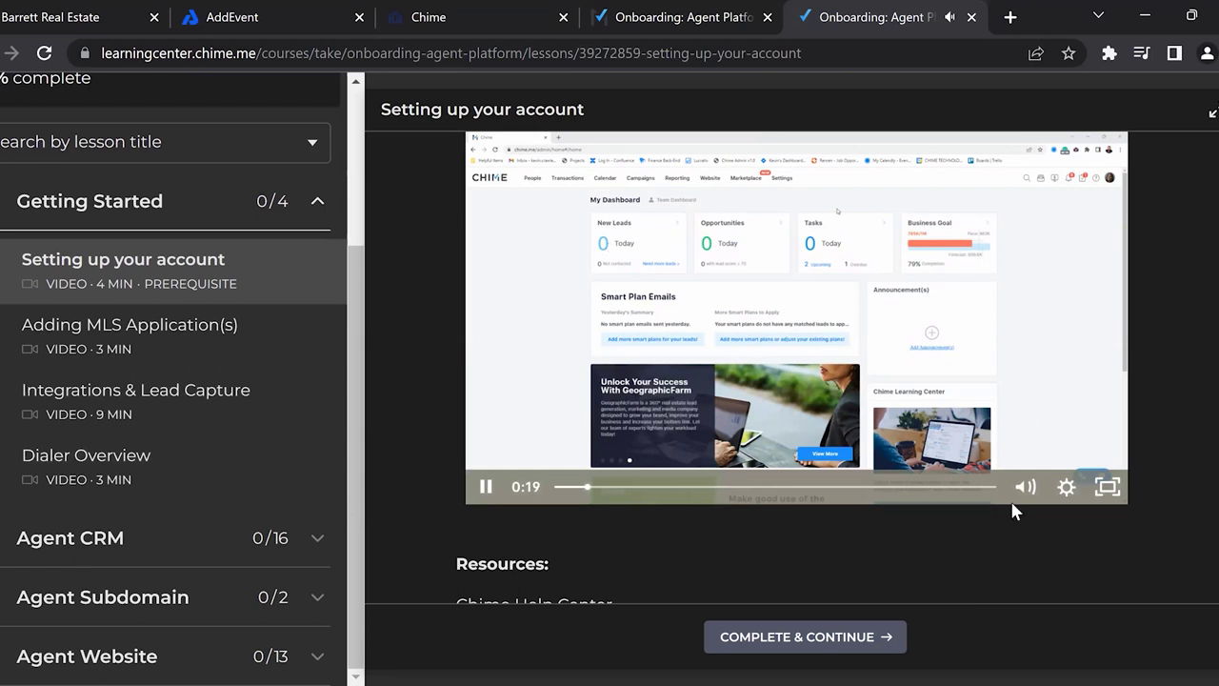
pyautogui.click(483, 491)
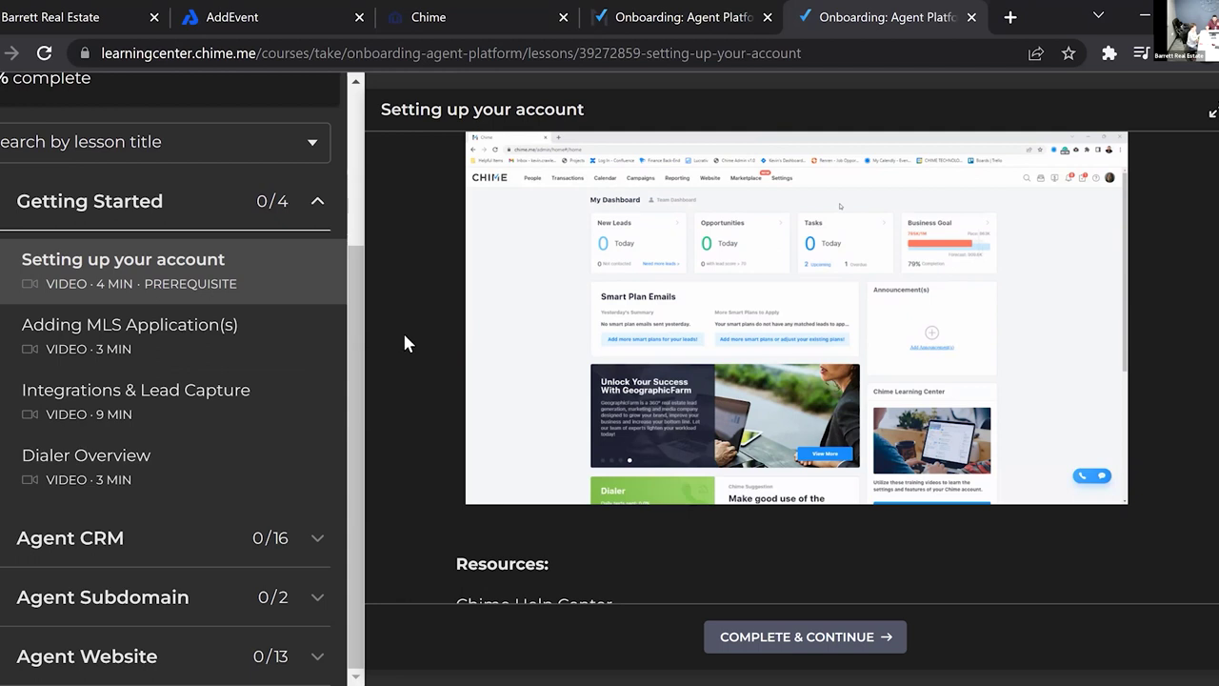
# - Reopen the Learning Center from the Chime dashboard's help options and close the two Onboarding: Agent Platform pages
pyautogui.click(481, 20)
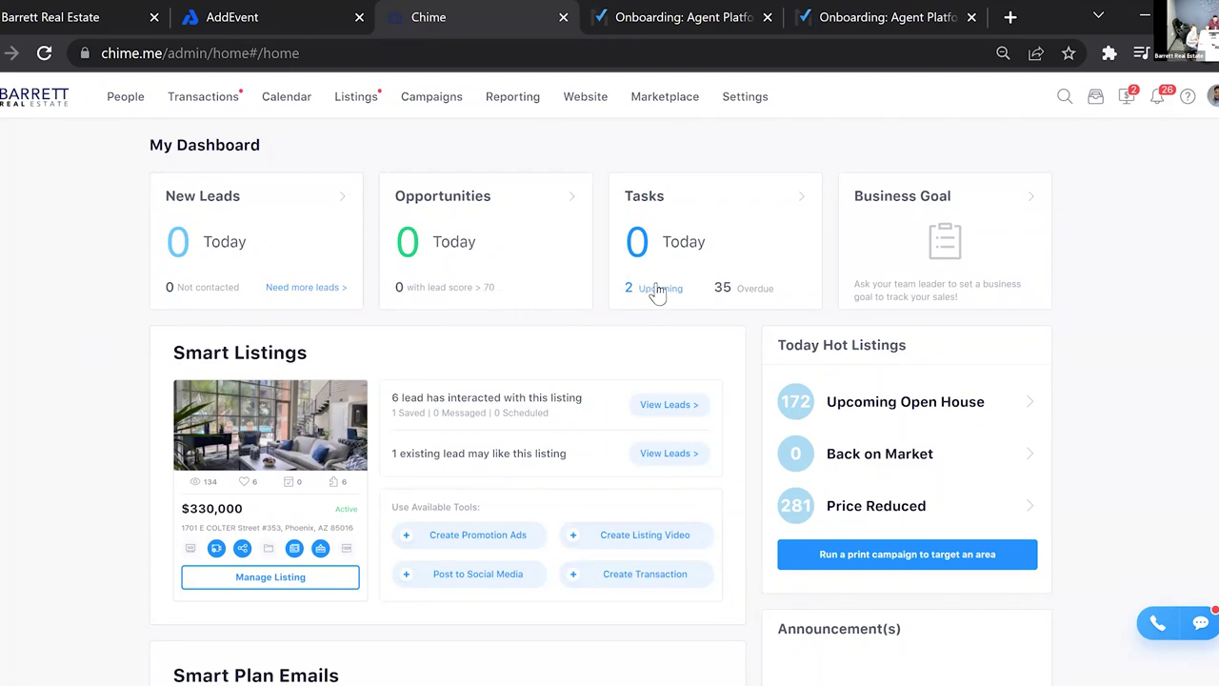
pyautogui.click(1188, 99)
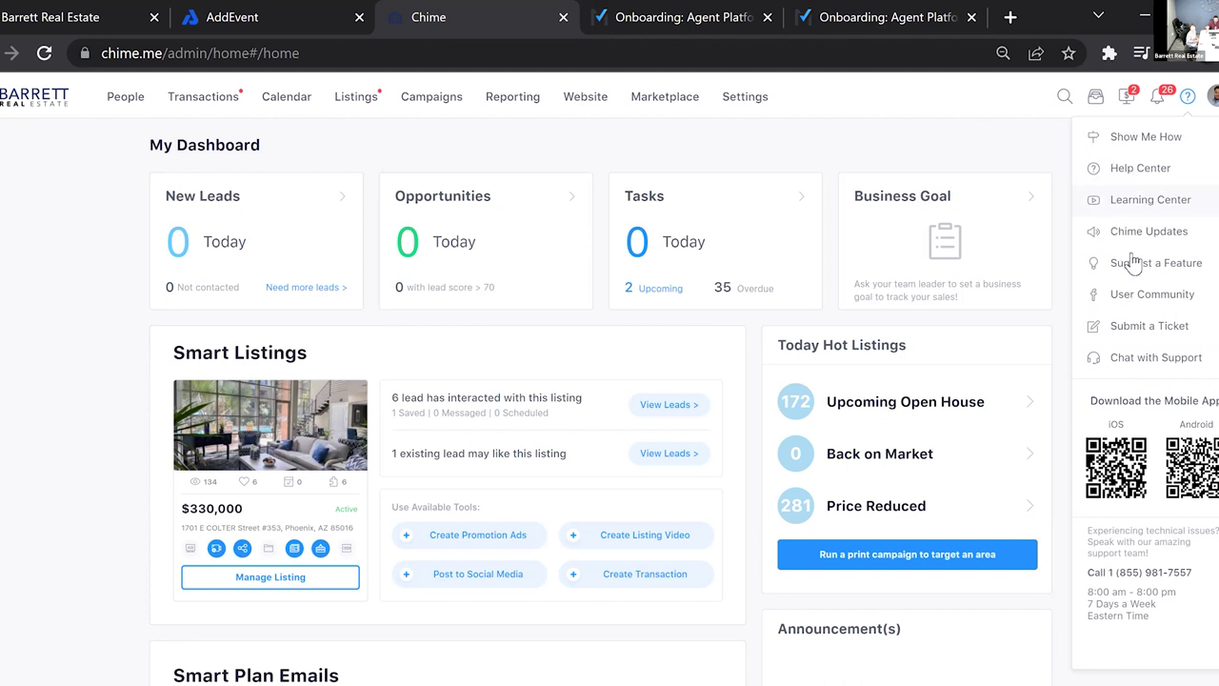
pyautogui.click(1143, 208)
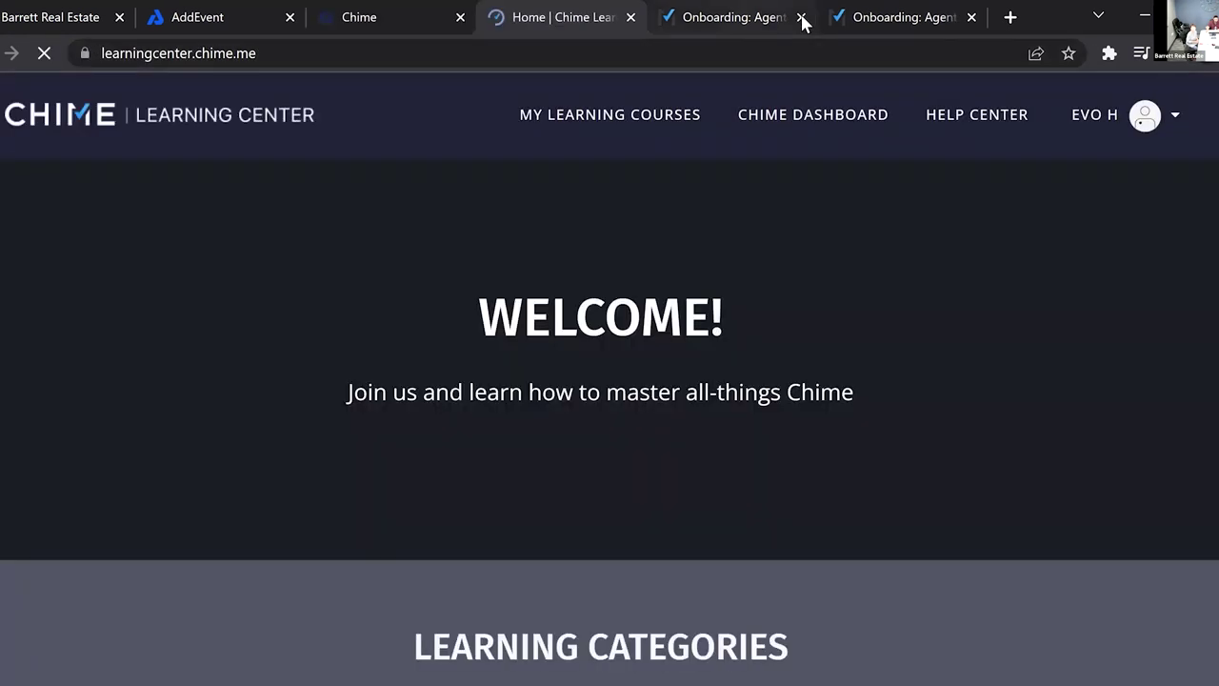
pyautogui.click(786, 18)
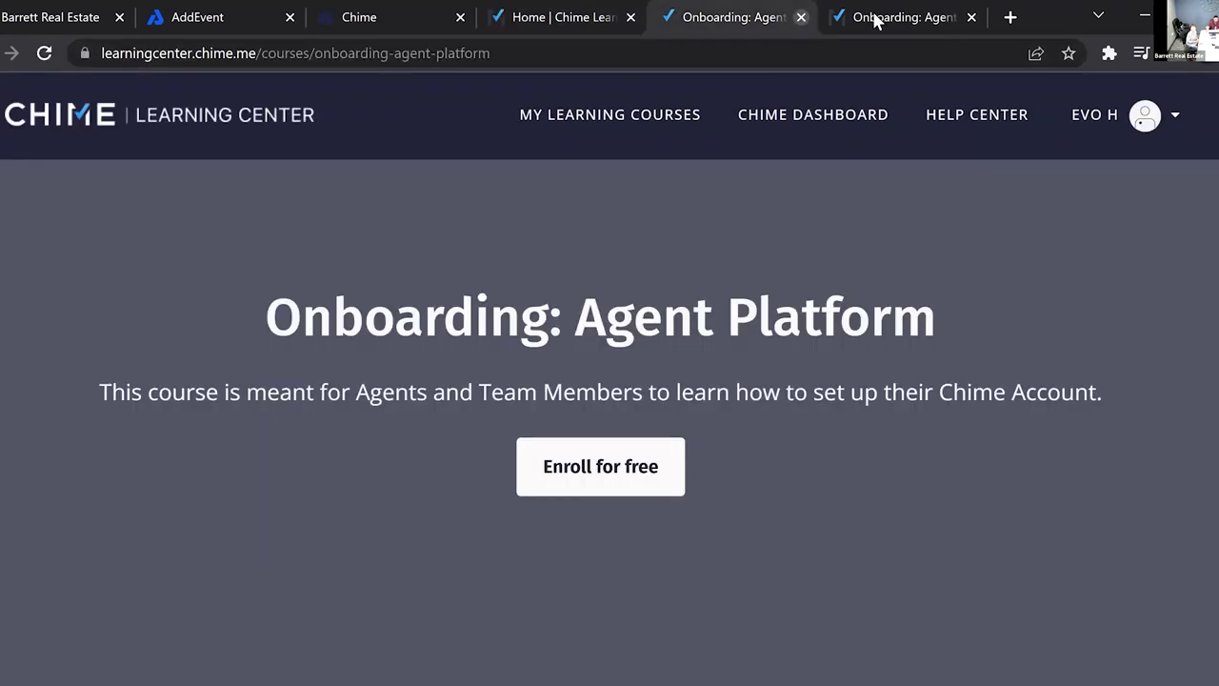
pyautogui.middleClick(876, 21)
pyautogui.hotkey('ctrl', 'w')
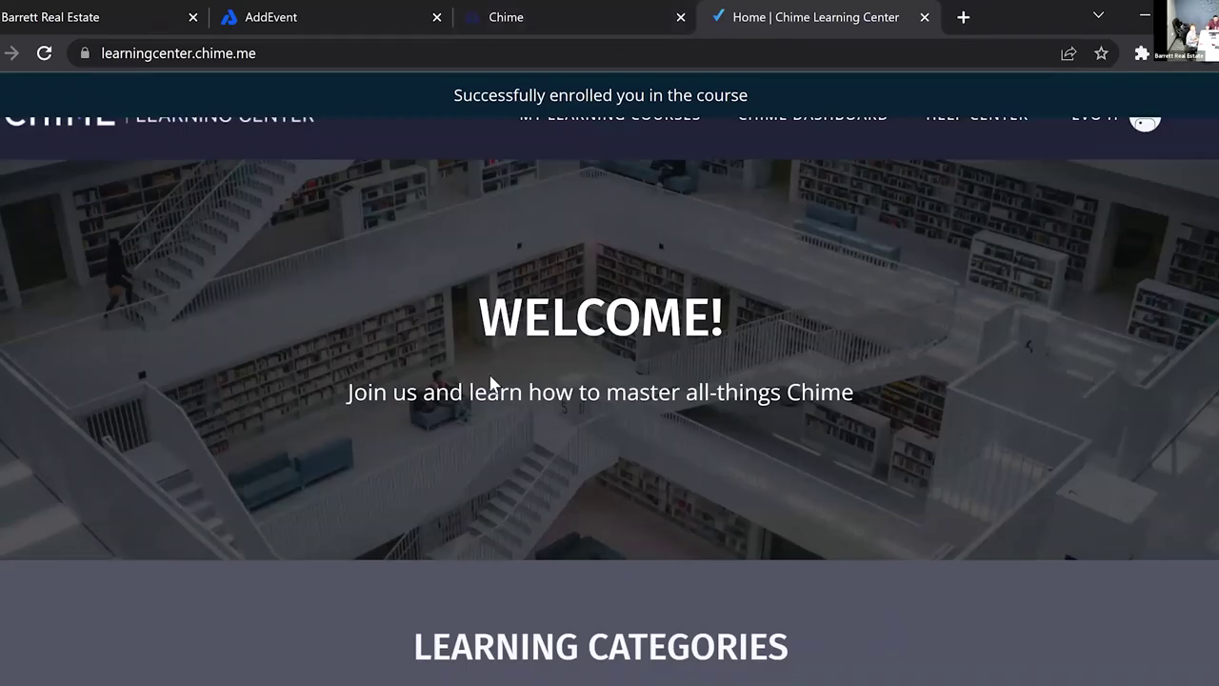
# - Look over the learning categories on the Learning Center home page
pyautogui.scroll(-6, 575, 339)
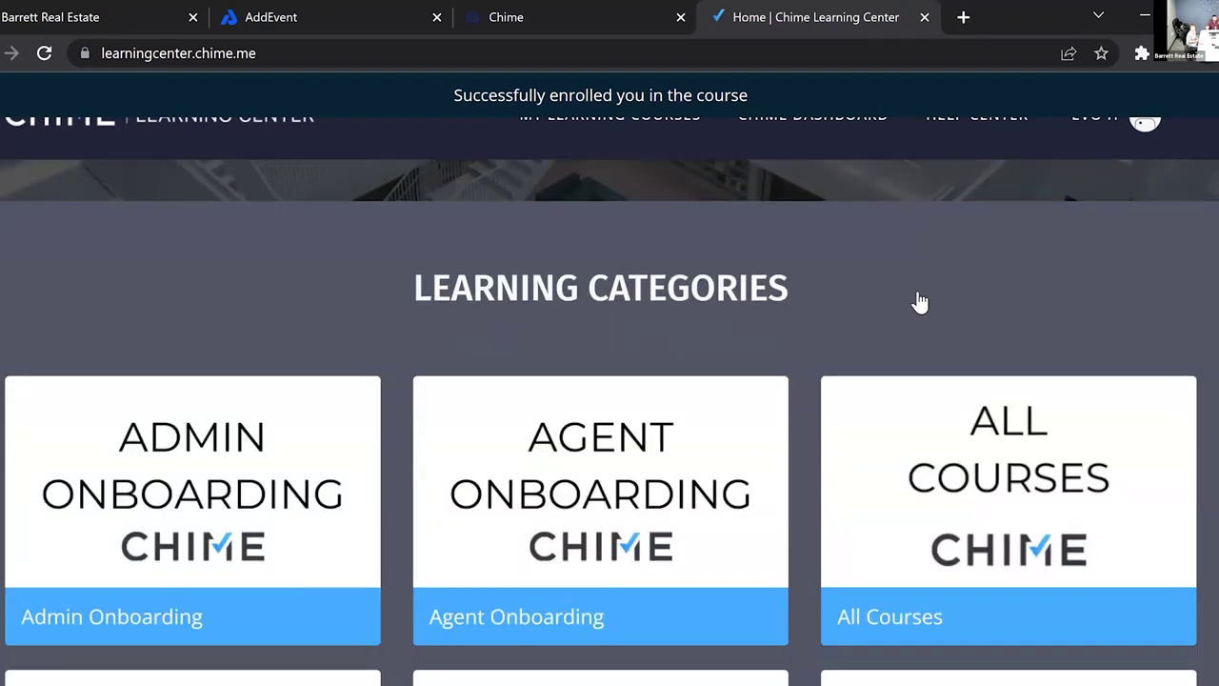
pyautogui.scroll(-1, 585, 343)
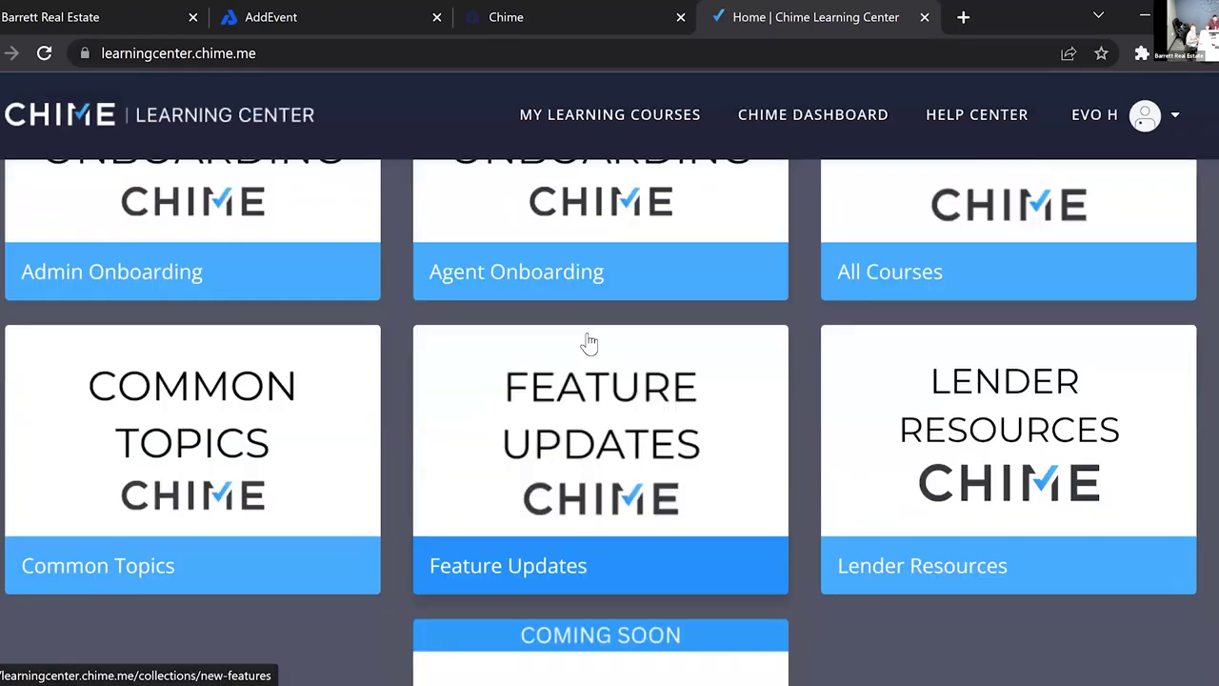
pyautogui.scroll(2, 585, 381)
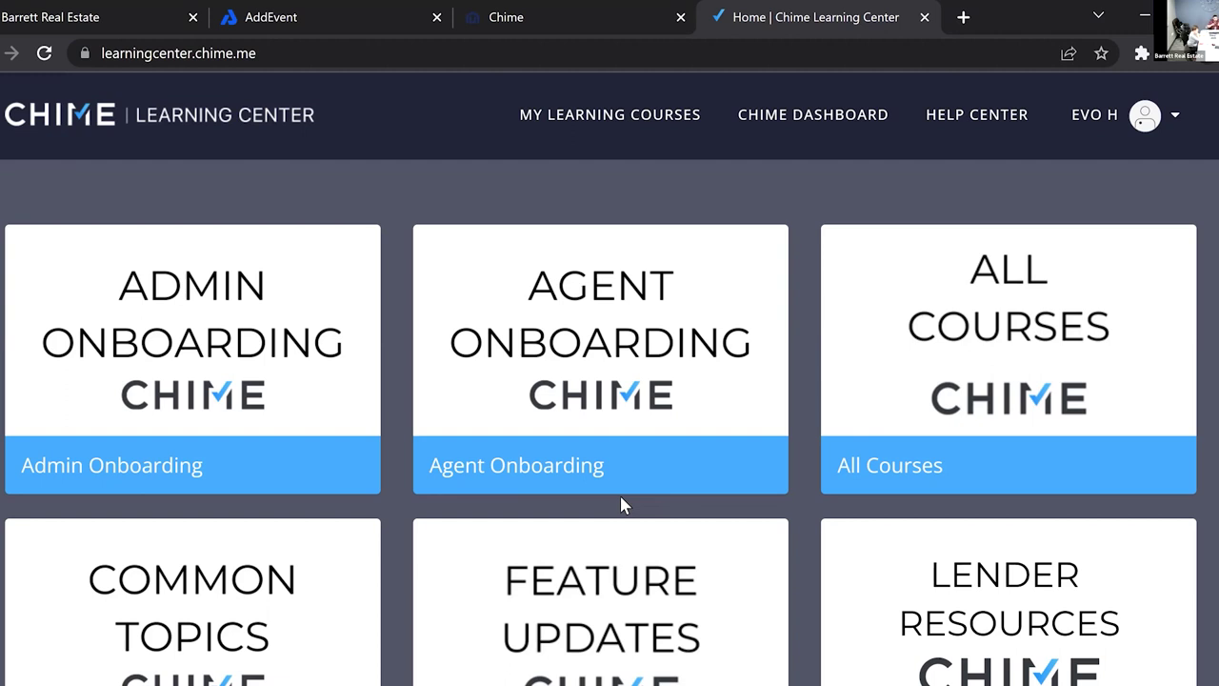
# - Return to the Chime dashboard, search the web for YouTube in a new browser page and open the YouTube site
pyautogui.click(525, 8)
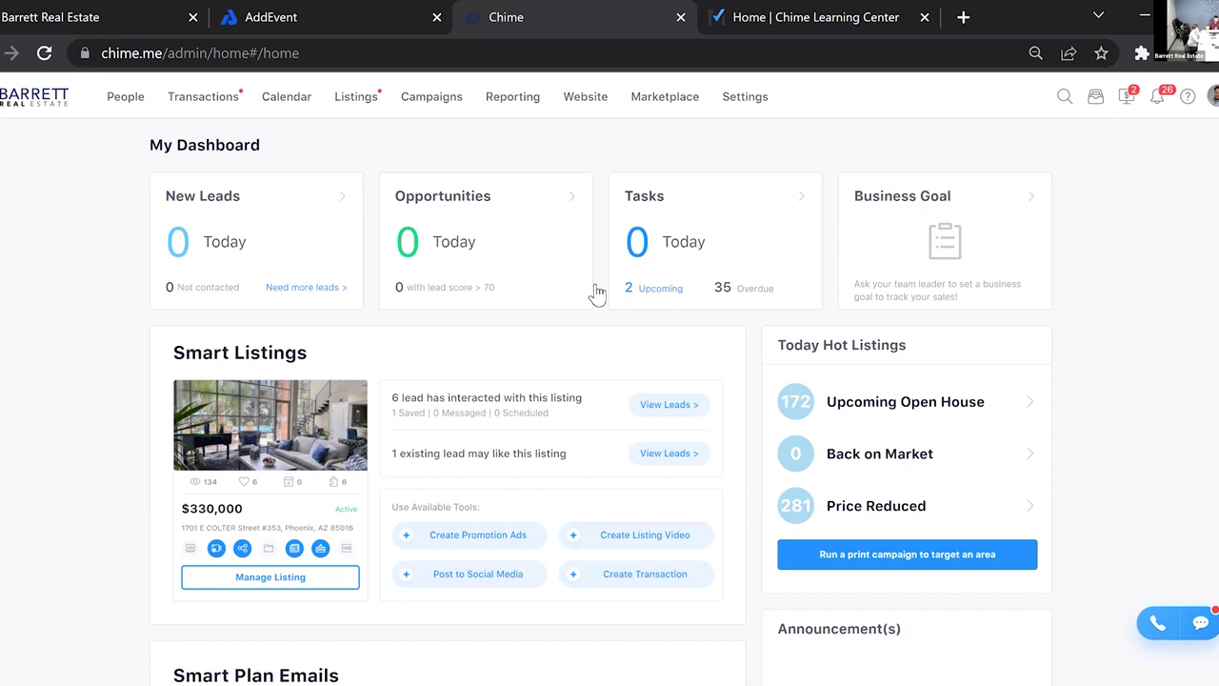
pyautogui.click(959, 21)
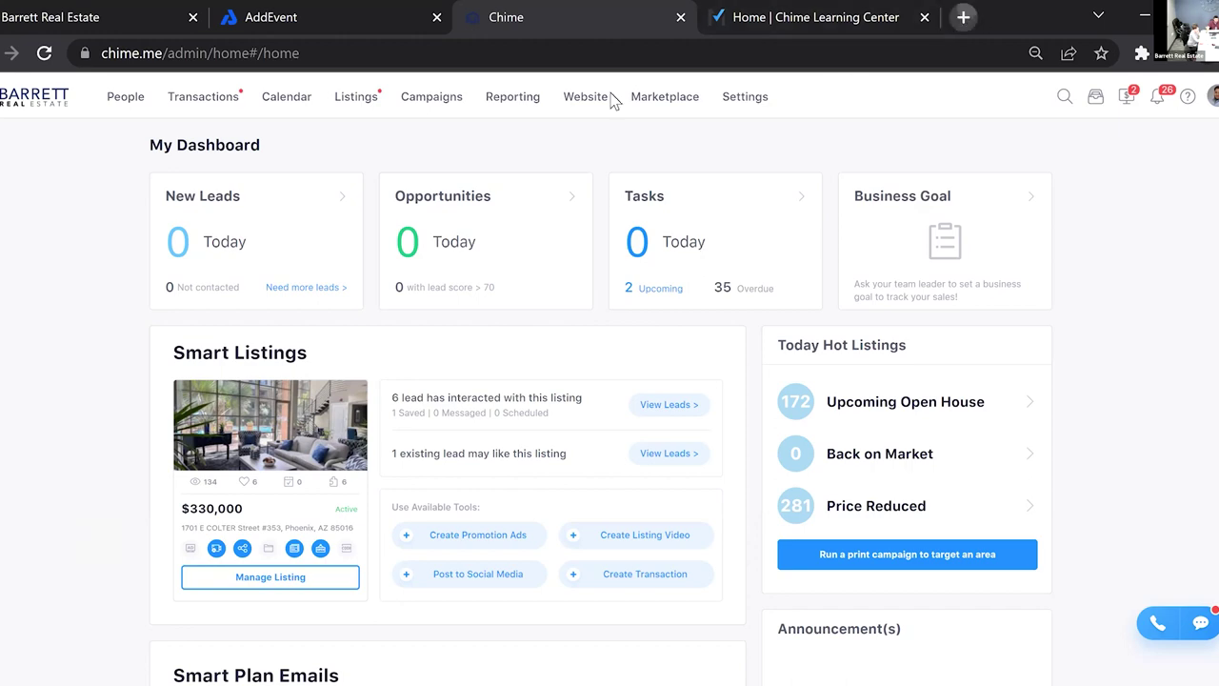
pyautogui.click(490, 55)
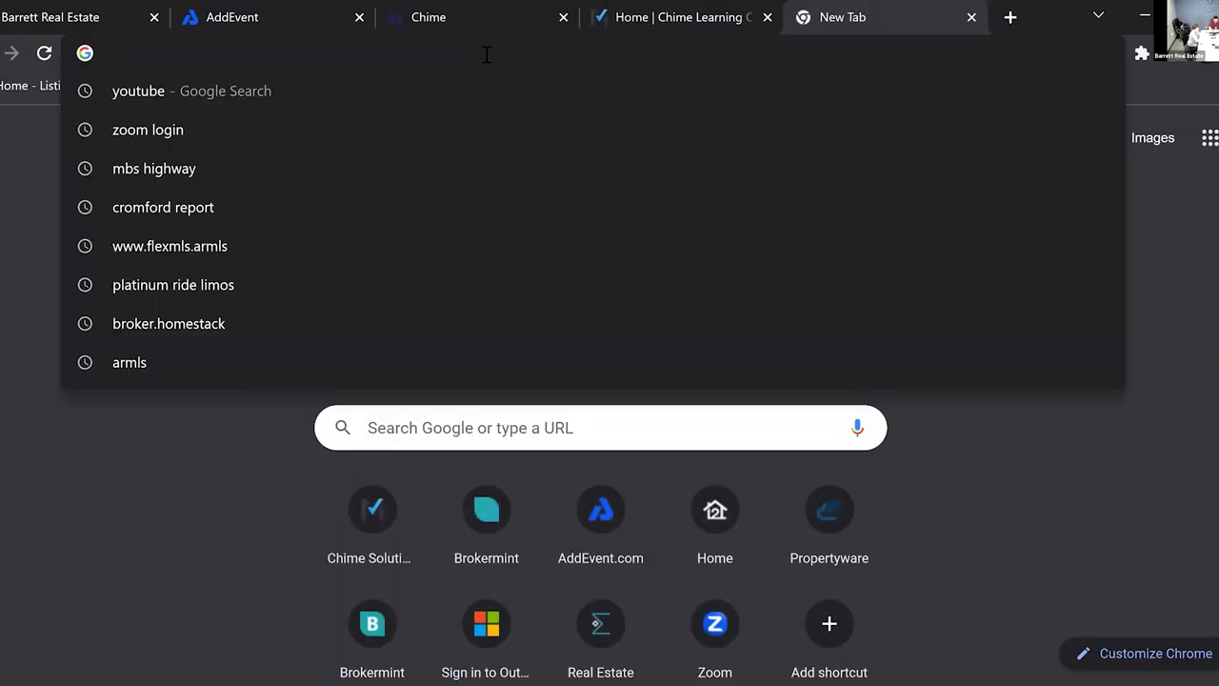
pyautogui.write('yoiut')
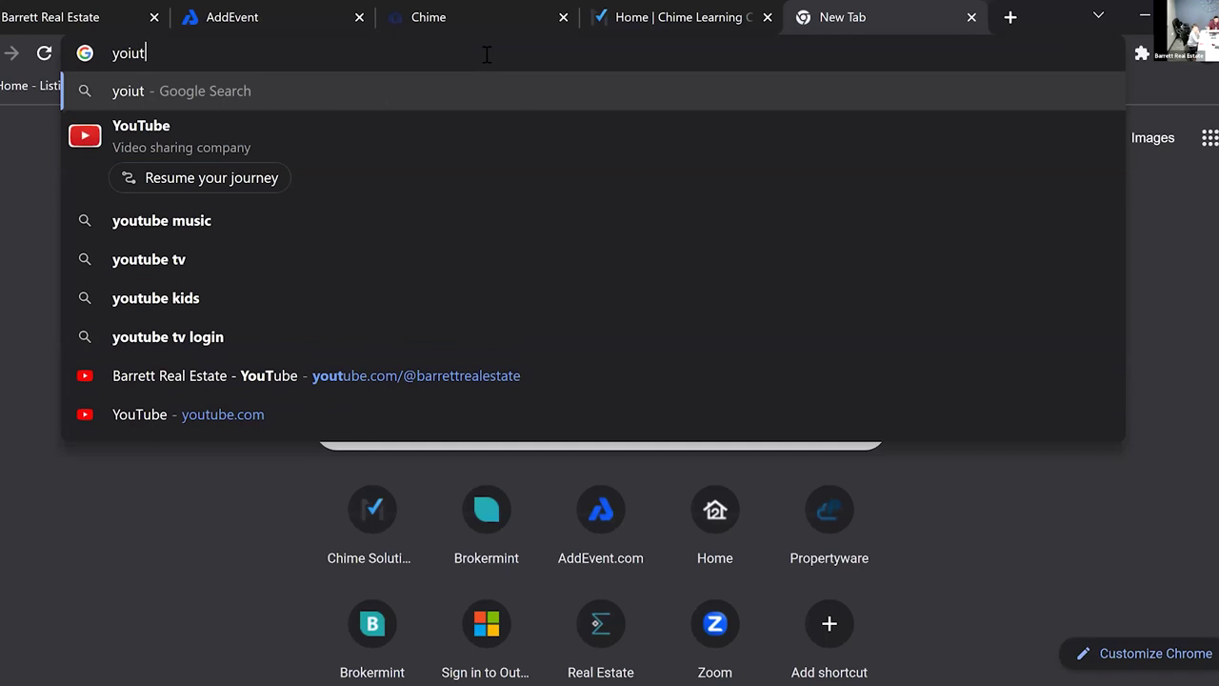
pyautogui.click(331, 122)
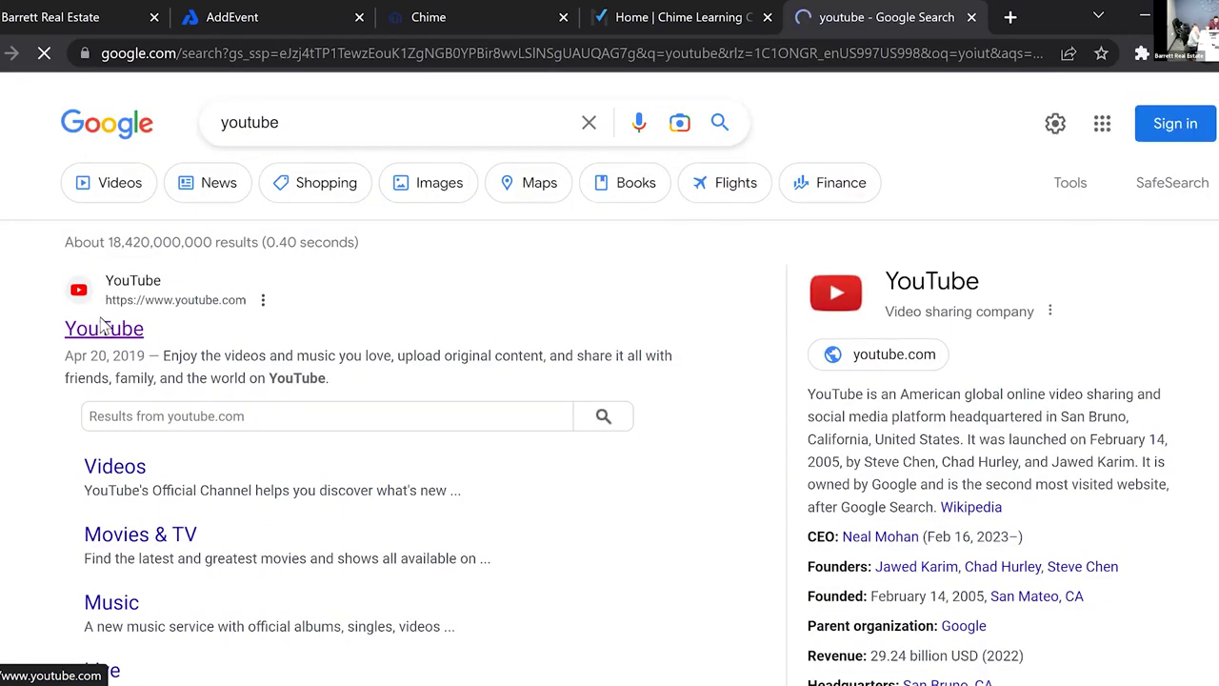
pyautogui.click(102, 326)
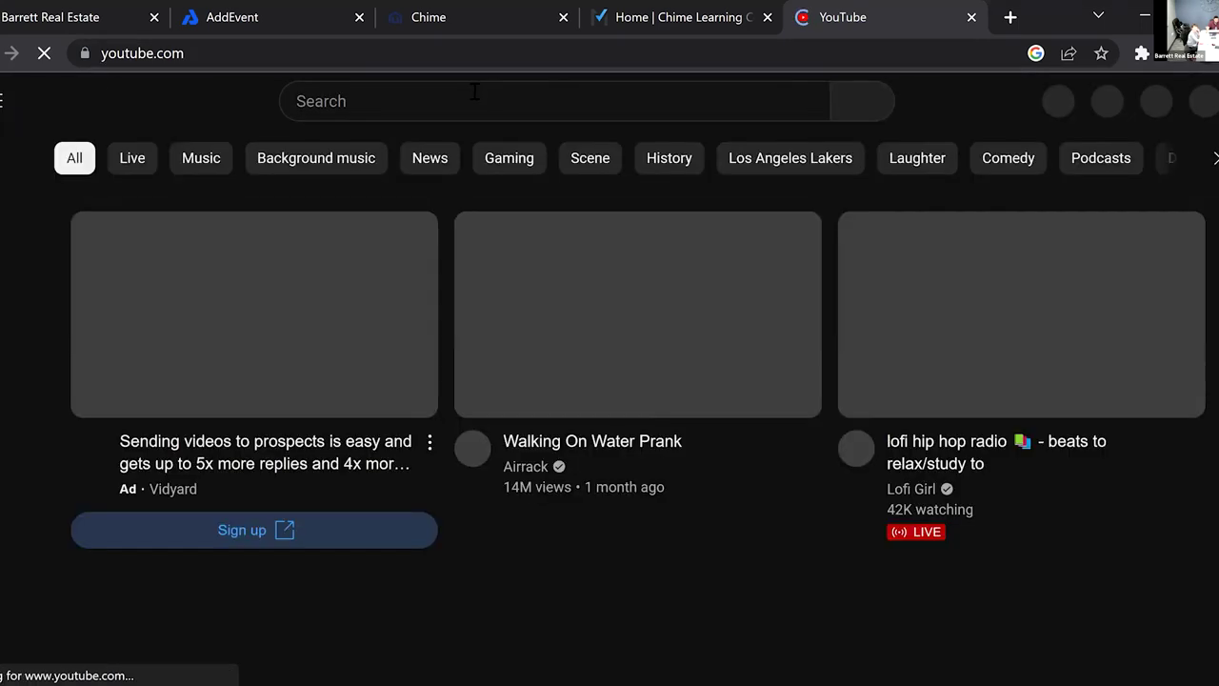
# - Search YouTube for "barrett real estate" and open the Barrett Real Estate channel
pyautogui.click(475, 99)
pyautogui.write('barrett real estate')
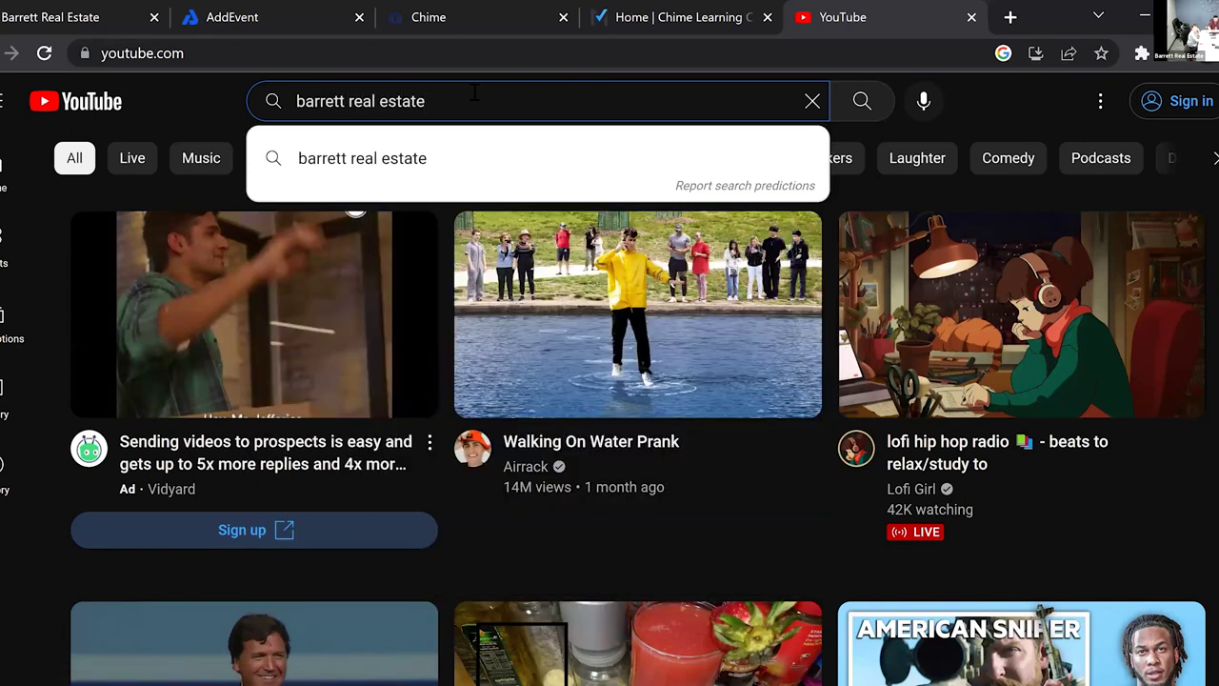
pyautogui.press('Return')
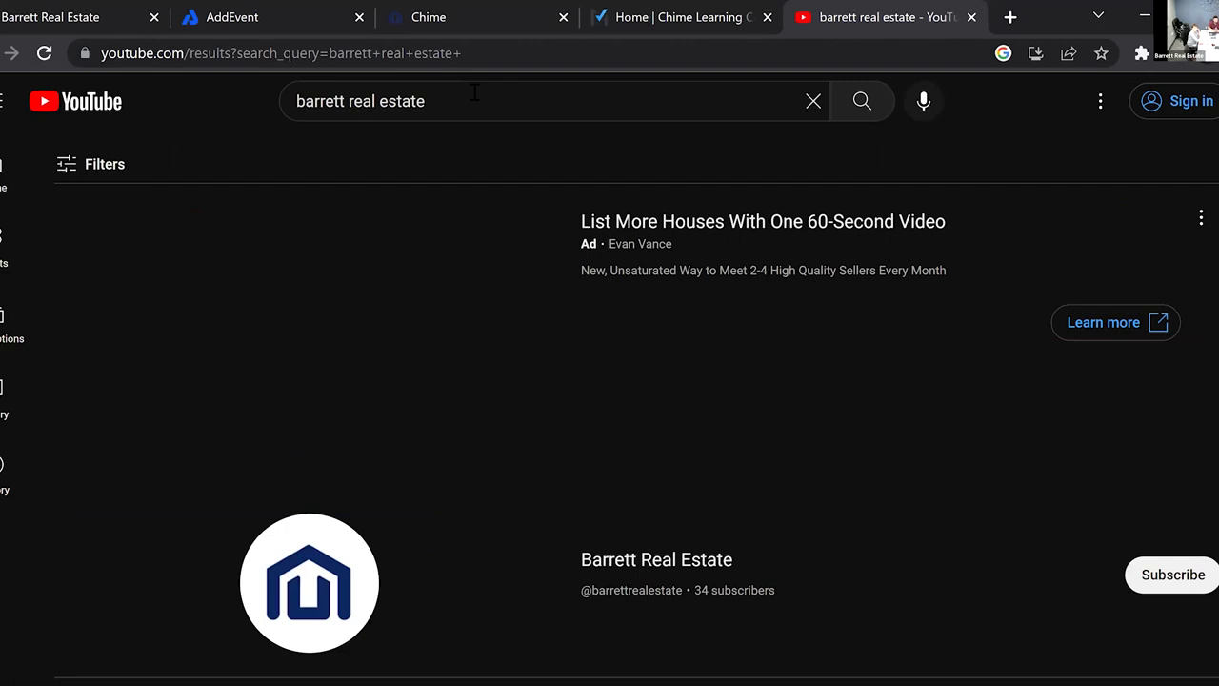
pyautogui.scroll(-3, 628, 221)
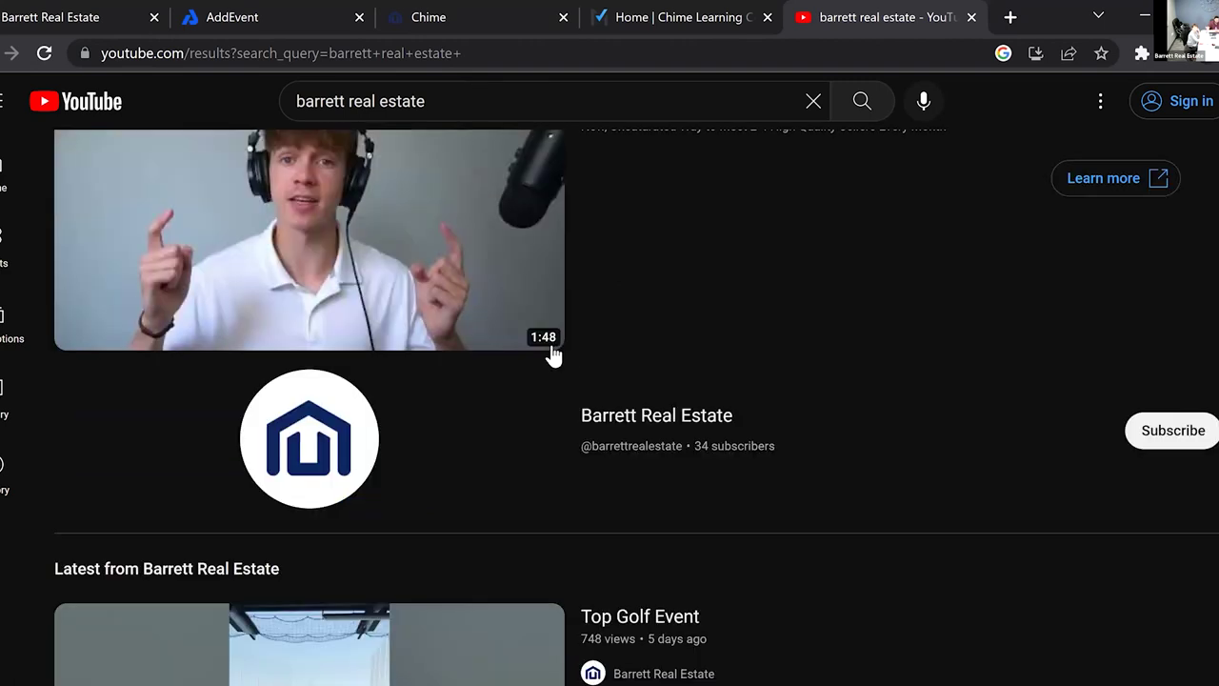
pyautogui.rightClick(681, 252)
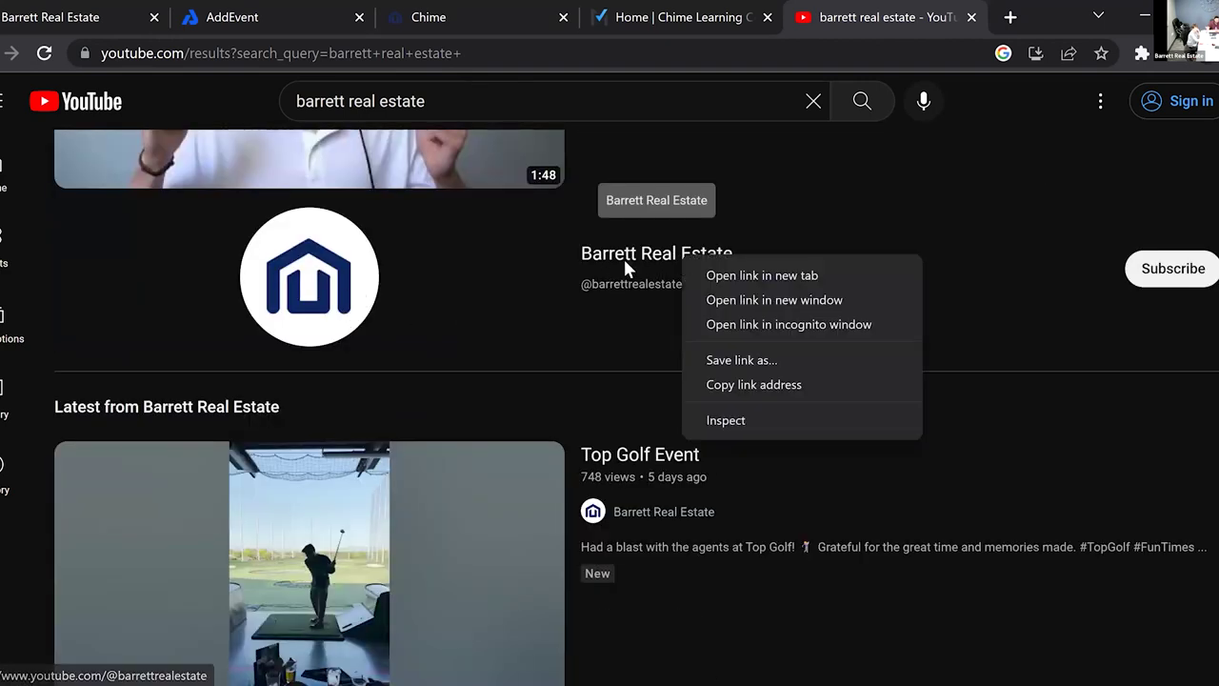
pyautogui.click(624, 259)
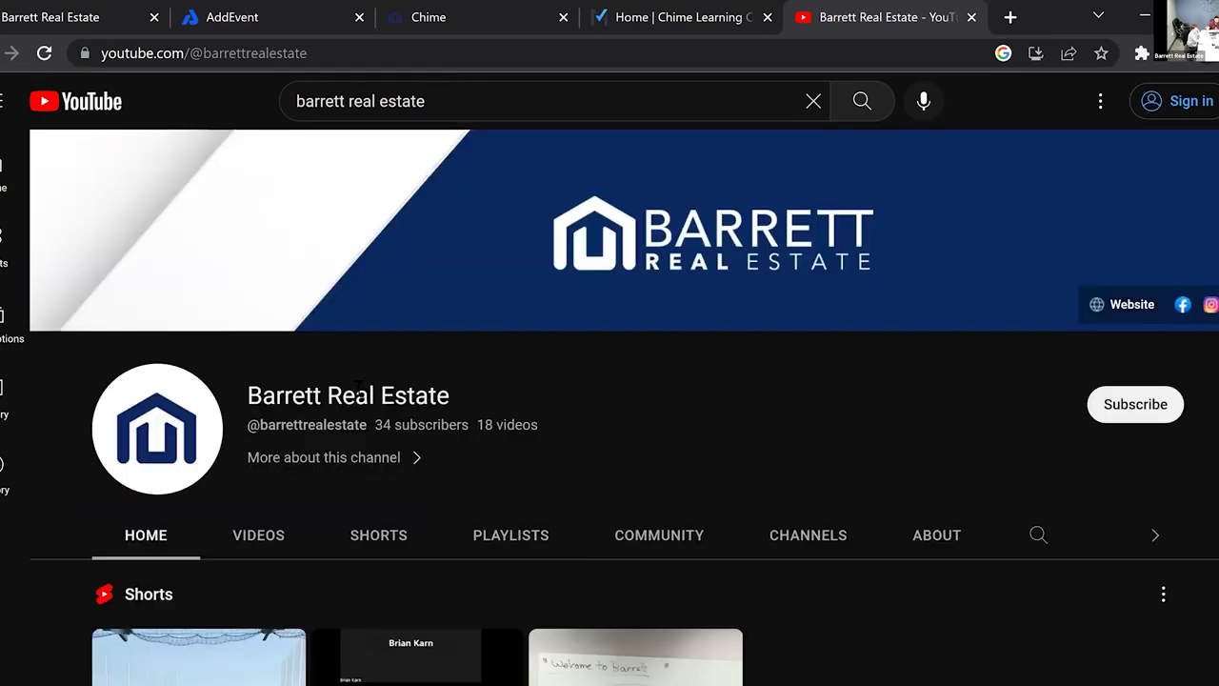
# - Open the channel's list of videos and browse the latest training uploads
pyautogui.scroll(-1, 286, 464)
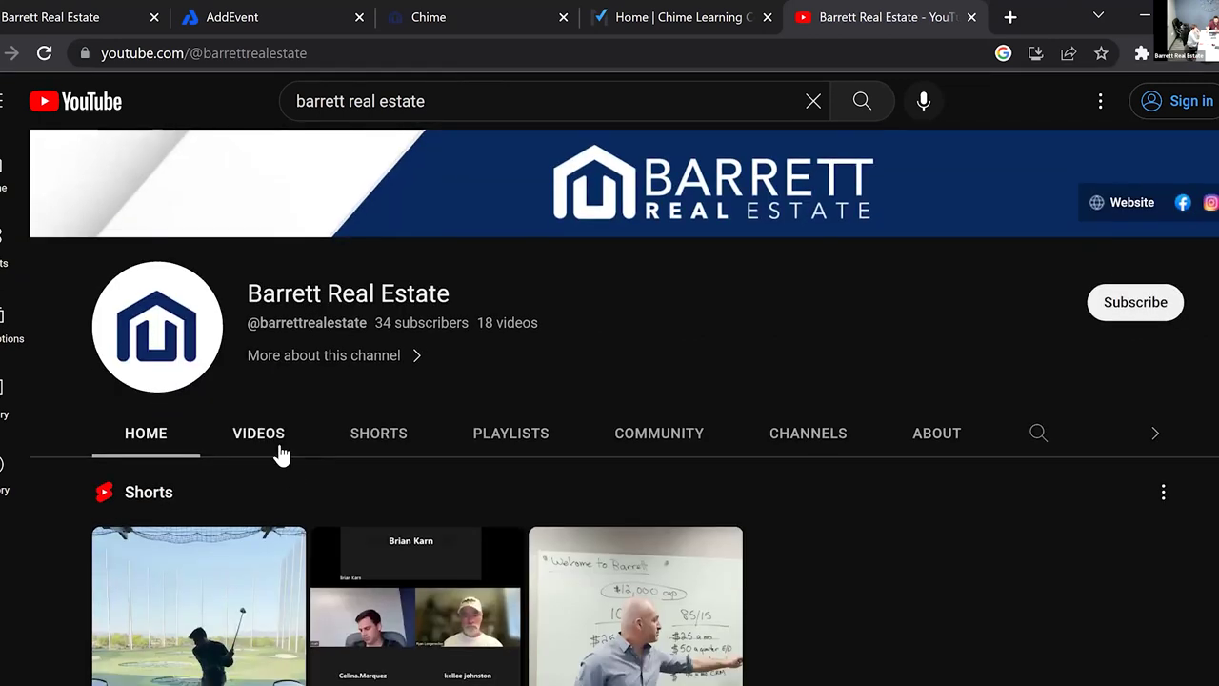
pyautogui.click(259, 434)
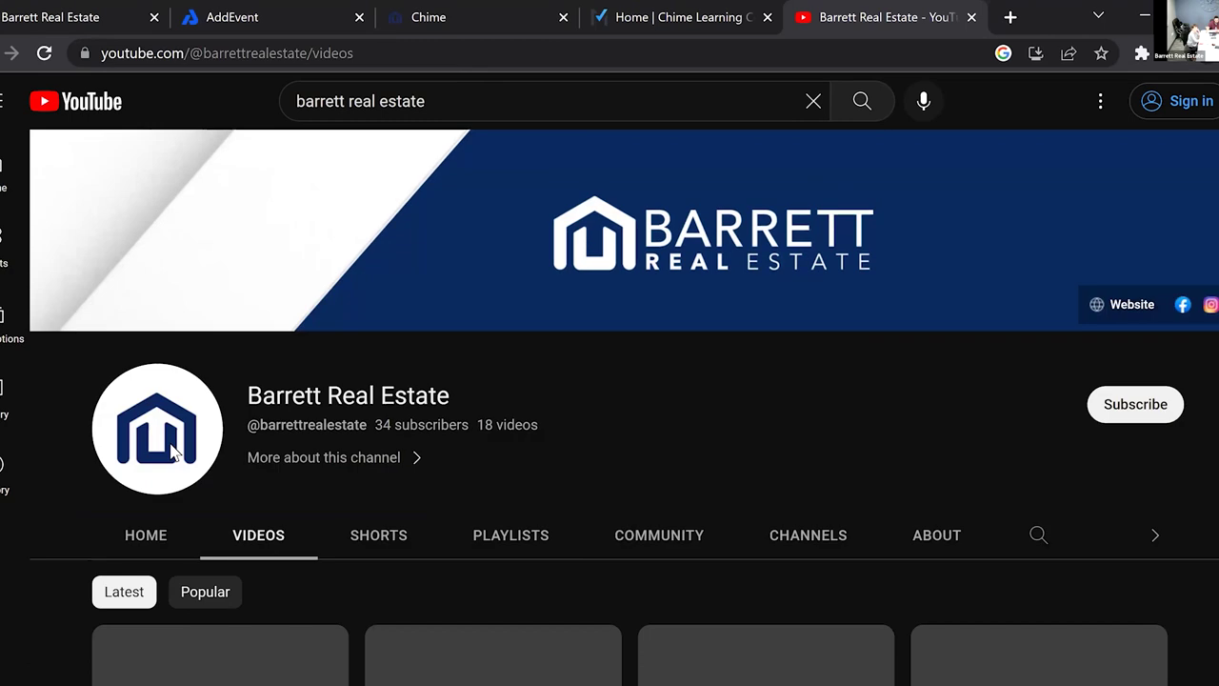
pyautogui.scroll(-1, 238, 329)
pyautogui.scroll(-2, 266, 334)
pyautogui.scroll(3, 267, 339)
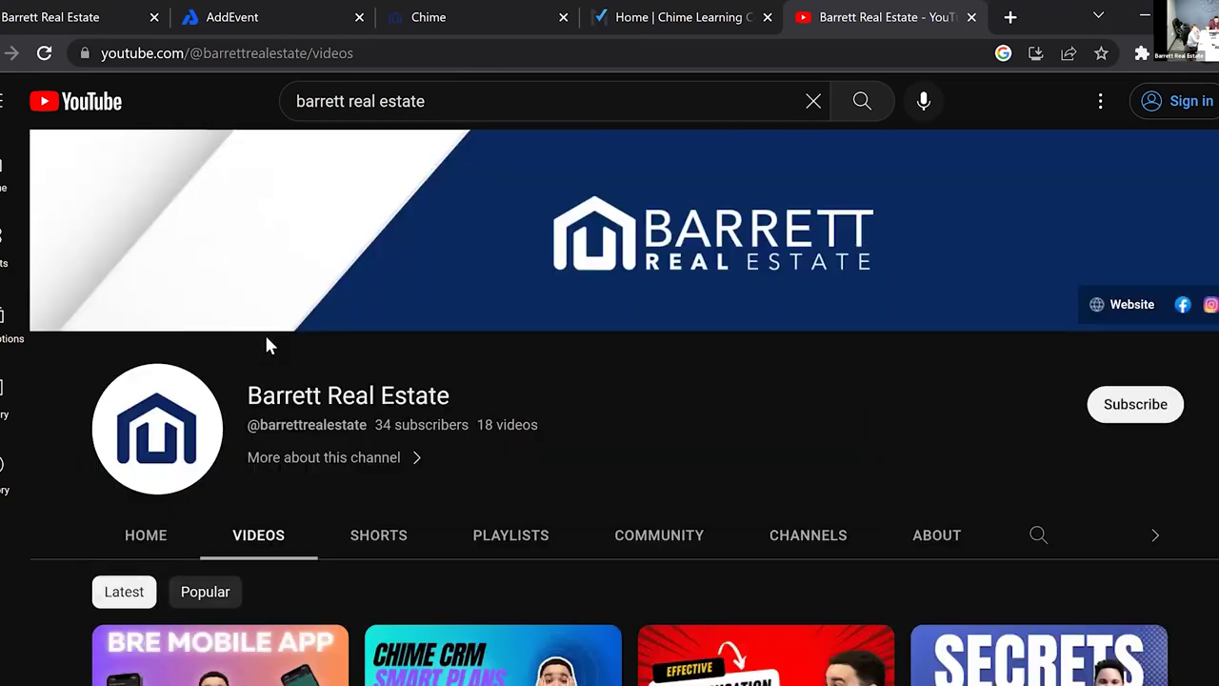
pyautogui.scroll(-1, 261, 522)
pyautogui.scroll(-2, 392, 346)
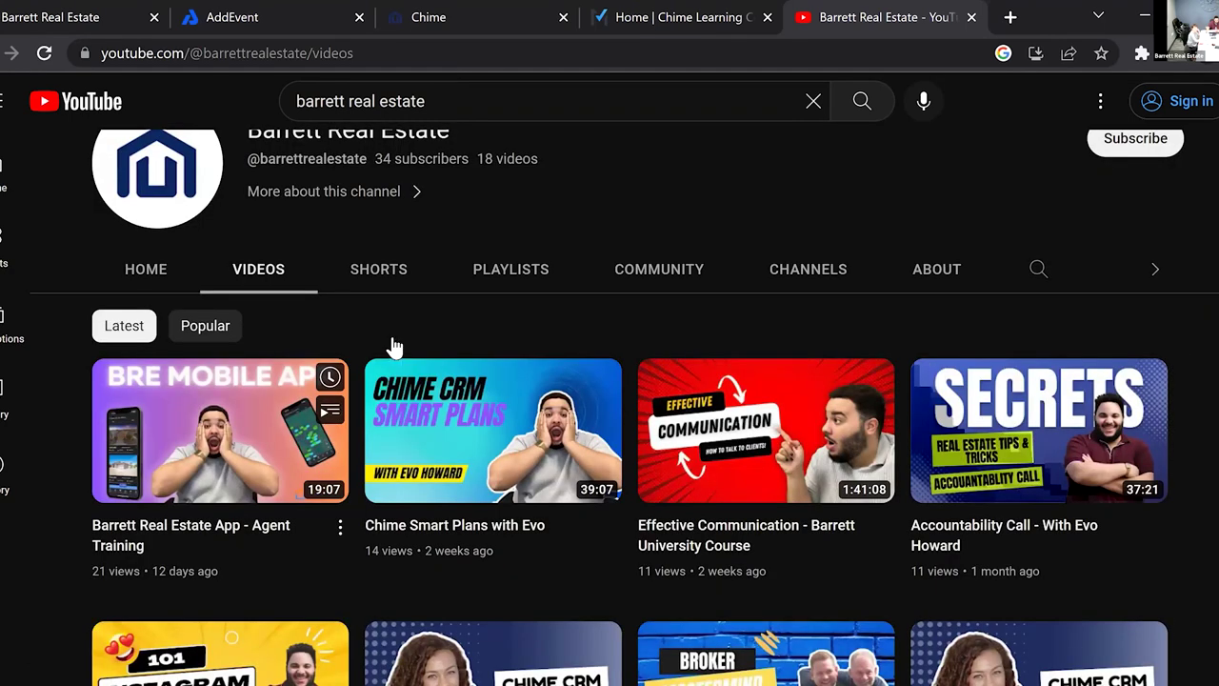
# - Open the Barrett Real Estate channel's playlists and look over the created training playlists
pyautogui.scroll(-1, 498, 158)
pyautogui.click(500, 158)
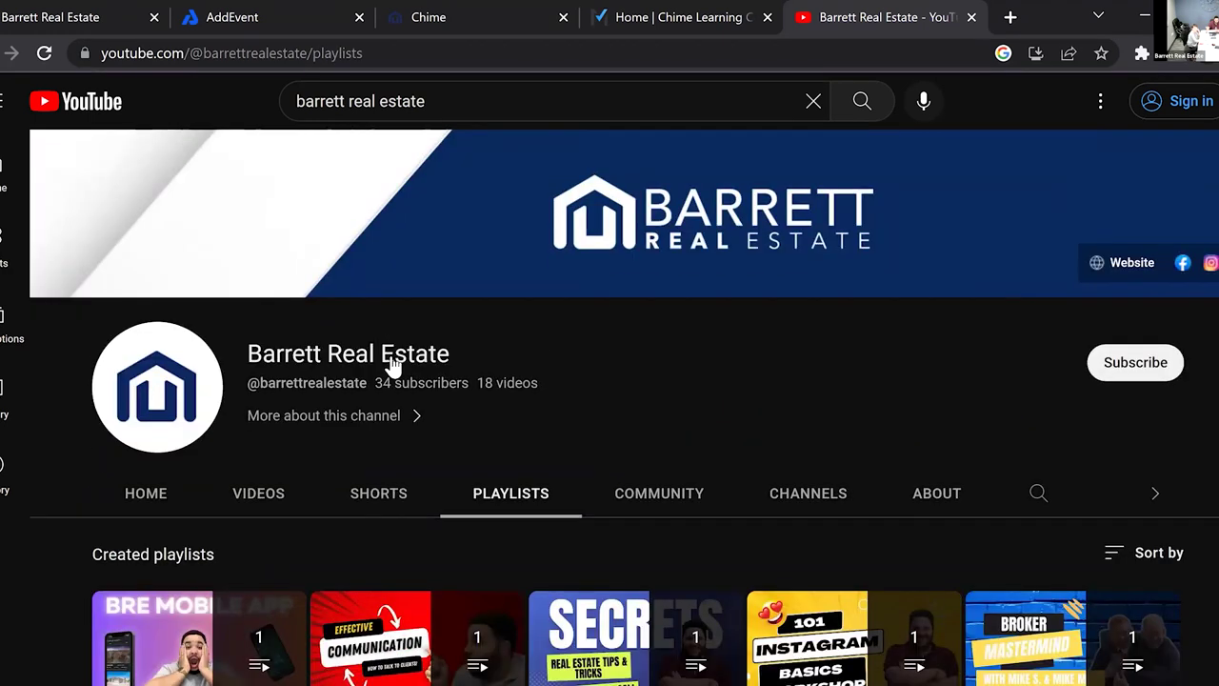
pyautogui.scroll(-3, 617, 536)
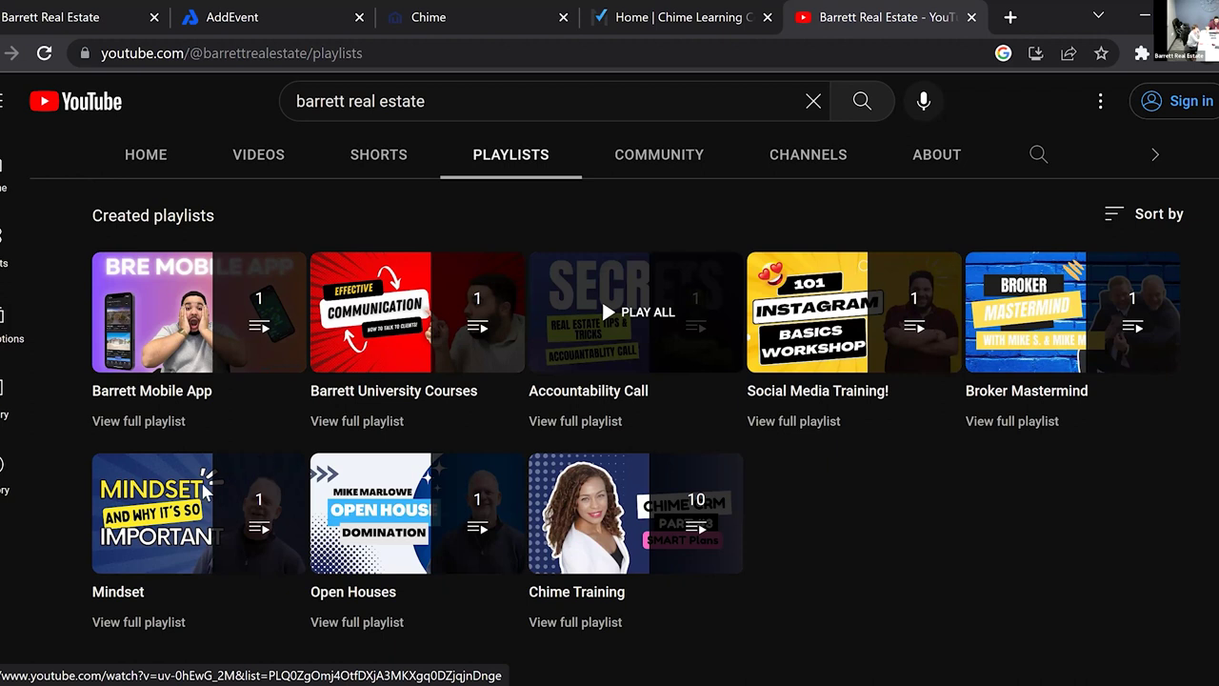
# - Return to the channel's list of videos and browse the Chime CRM training parts and other uploads
pyautogui.hotkey('alt', 'Left')
pyautogui.scroll(-3, 163, 503)
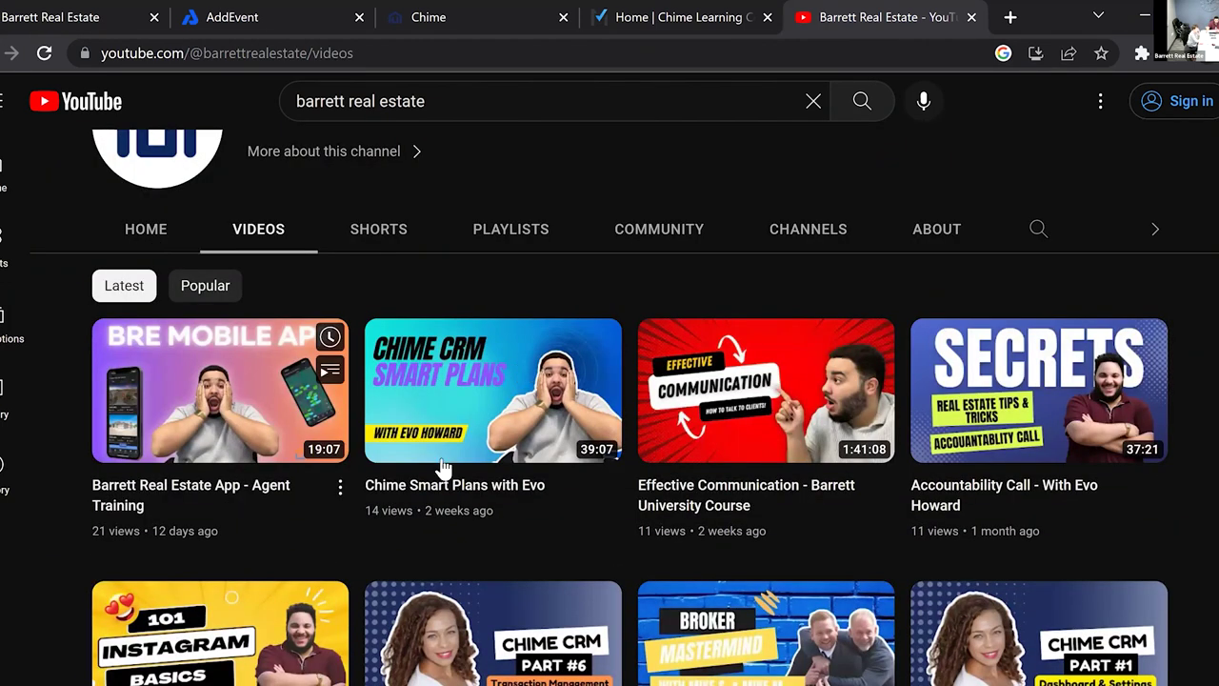
pyautogui.scroll(-2, 223, 403)
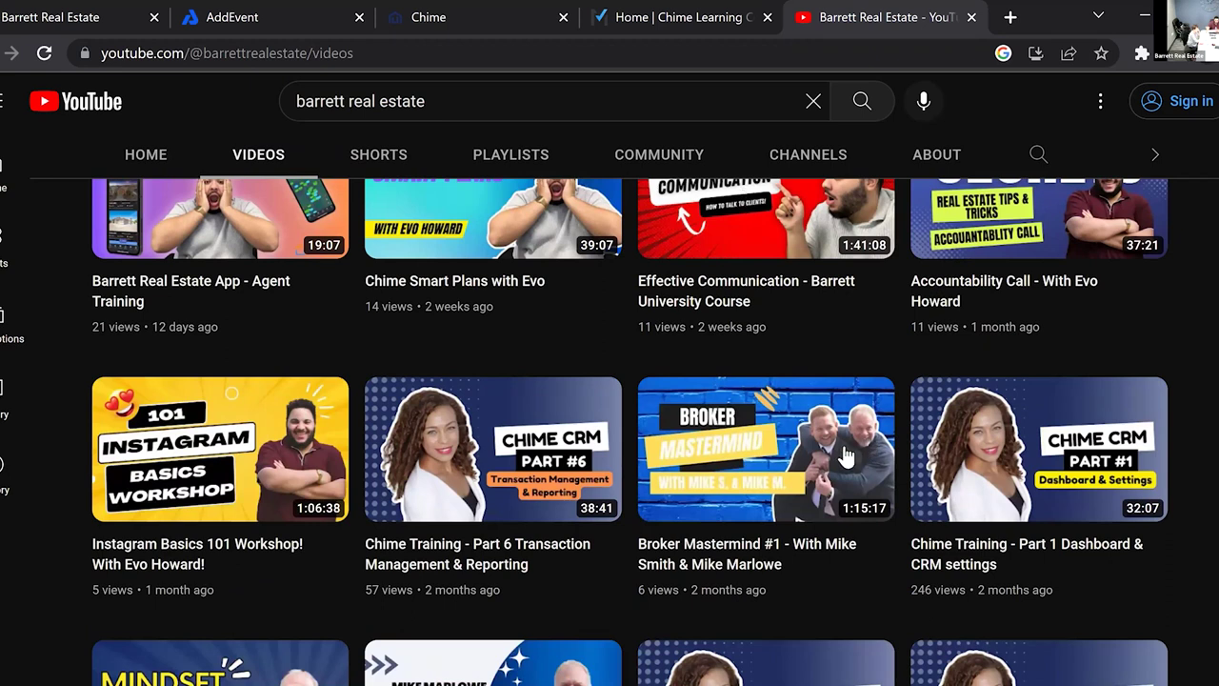
pyautogui.scroll(-1, 853, 450)
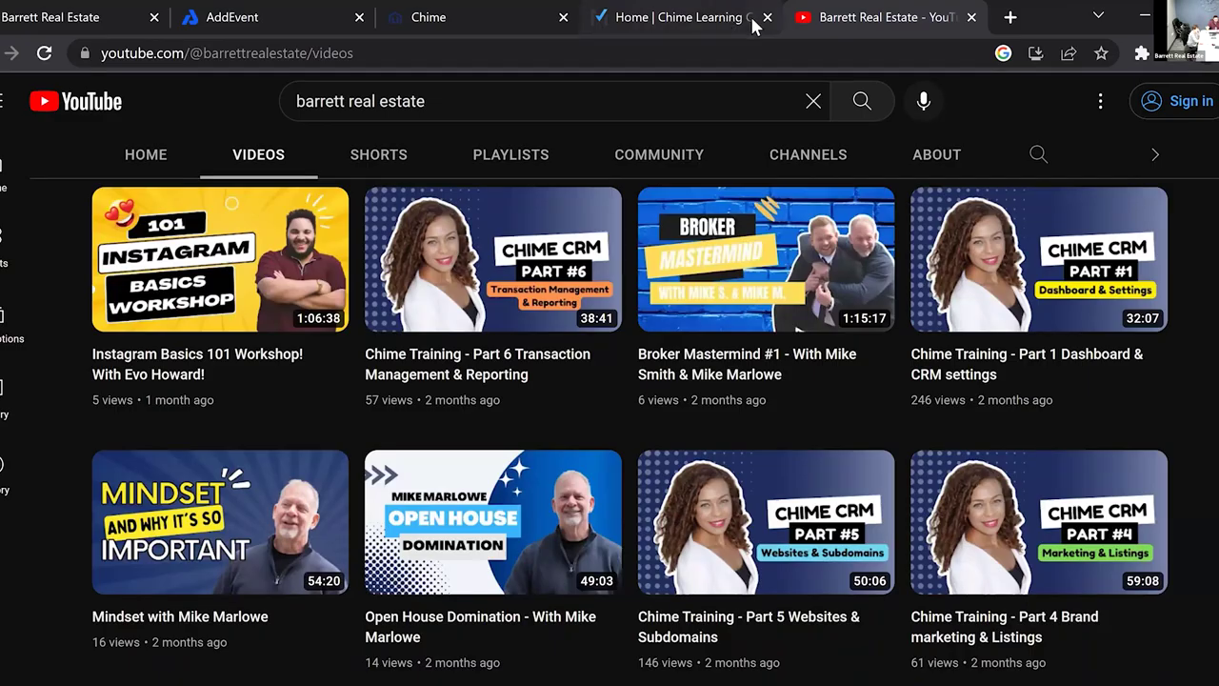
# - Close the Chime Learning Center and YouTube pages to get back to the Chime dashboard
pyautogui.click(724, 19)
pyautogui.click(767, 18)
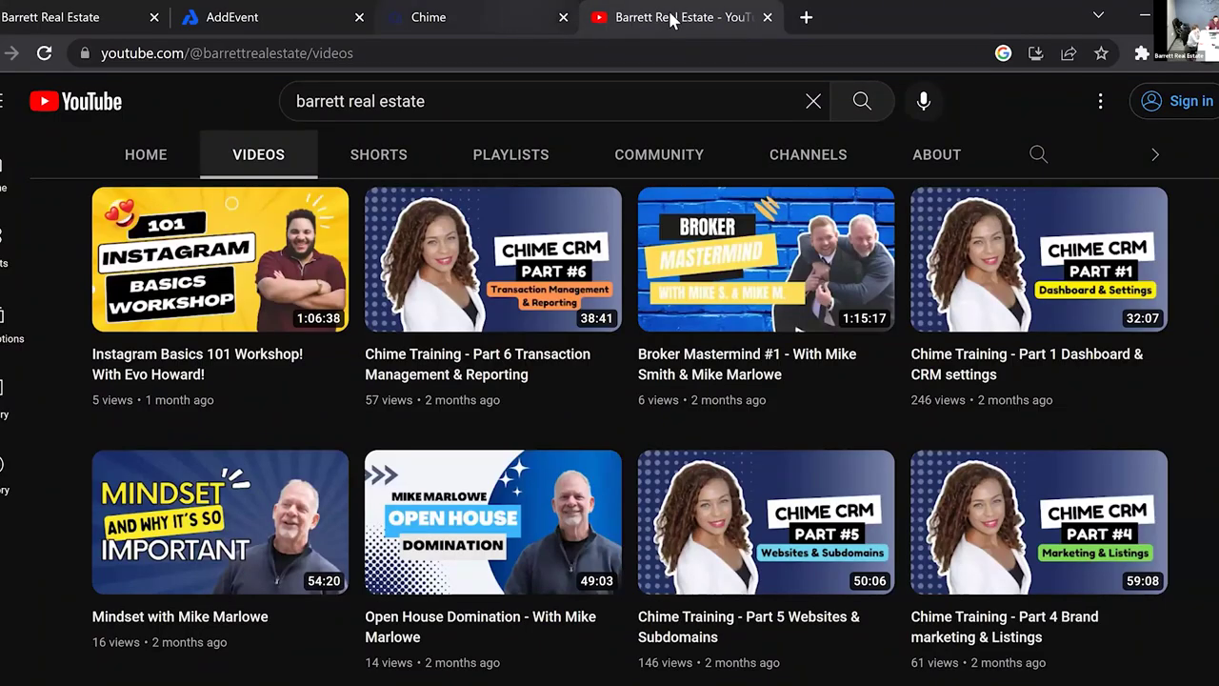
pyautogui.click(768, 18)
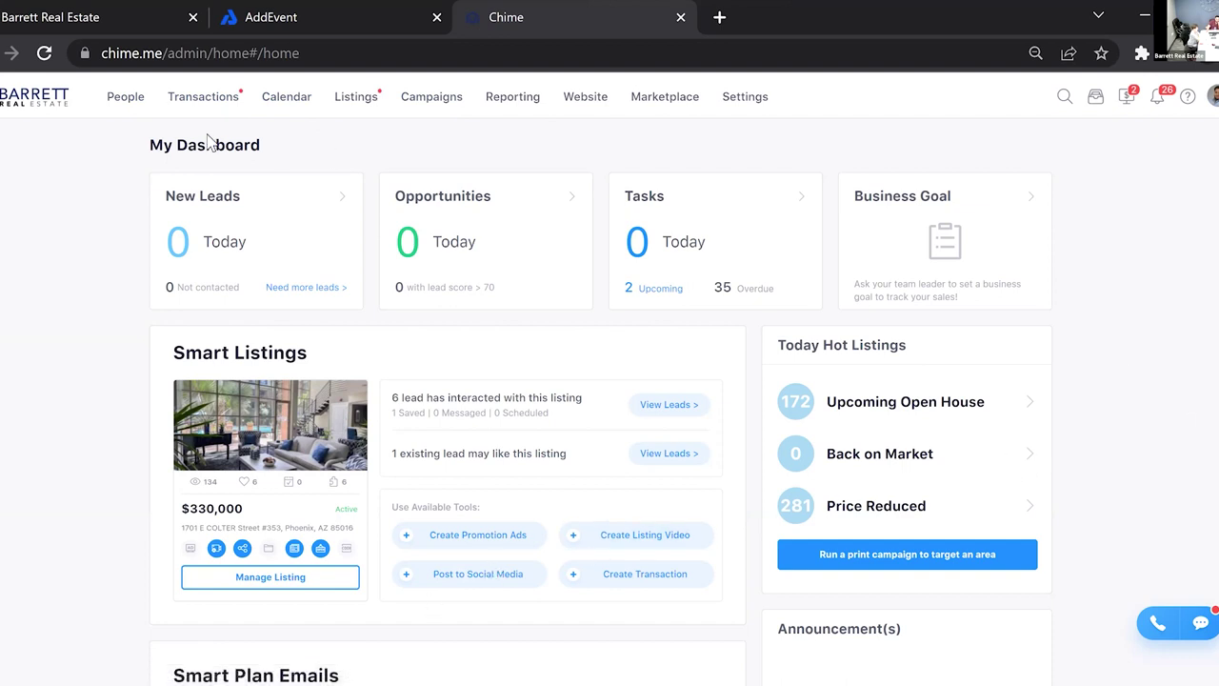
# - View the full People list, then open today's new leads from the dashboard and reset the Today's New Leads filter
pyautogui.click(133, 112)
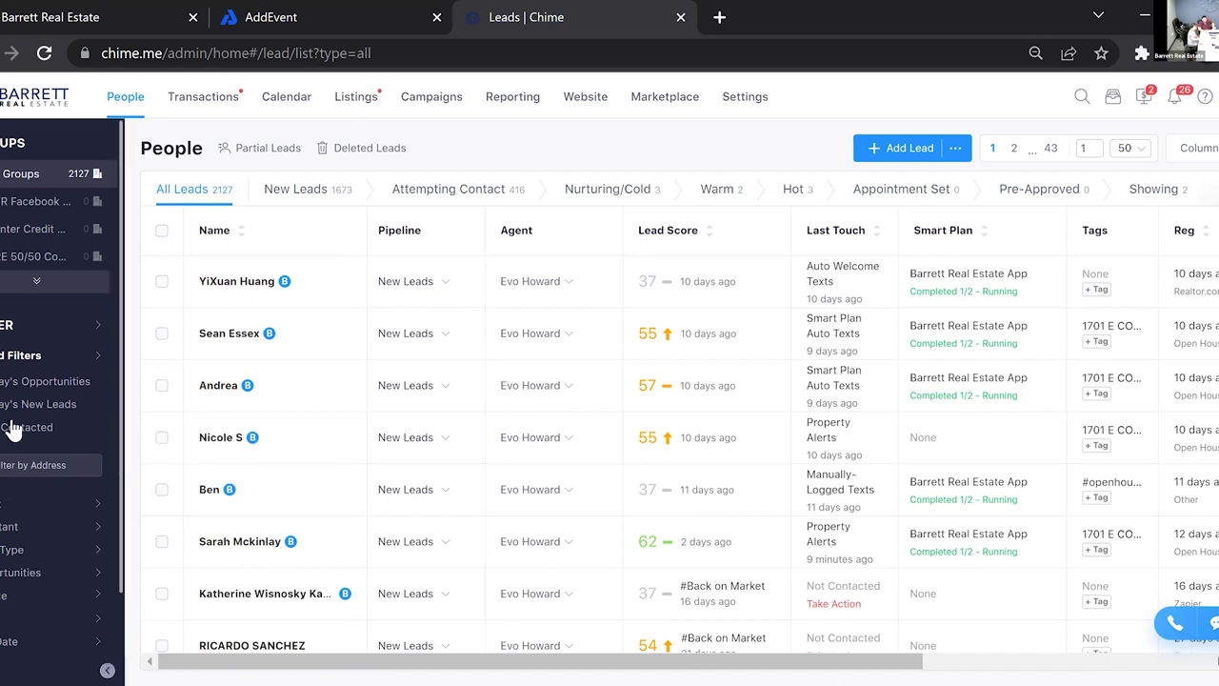
pyautogui.click(19, 107)
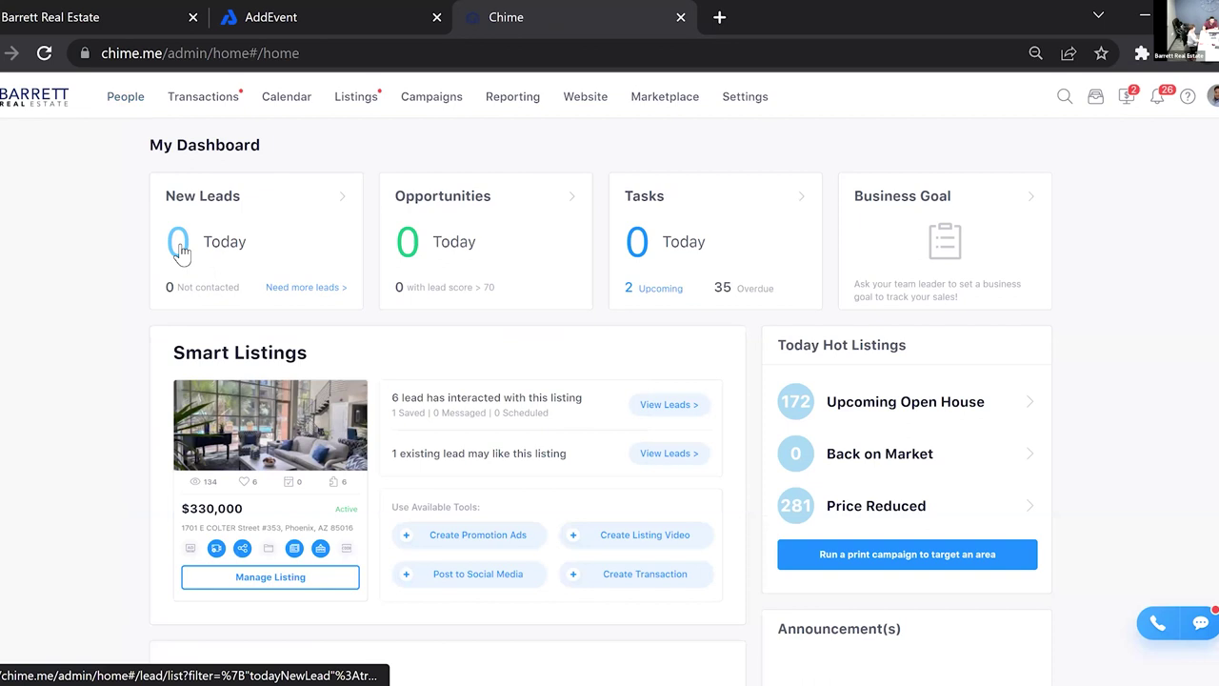
pyautogui.click(254, 246)
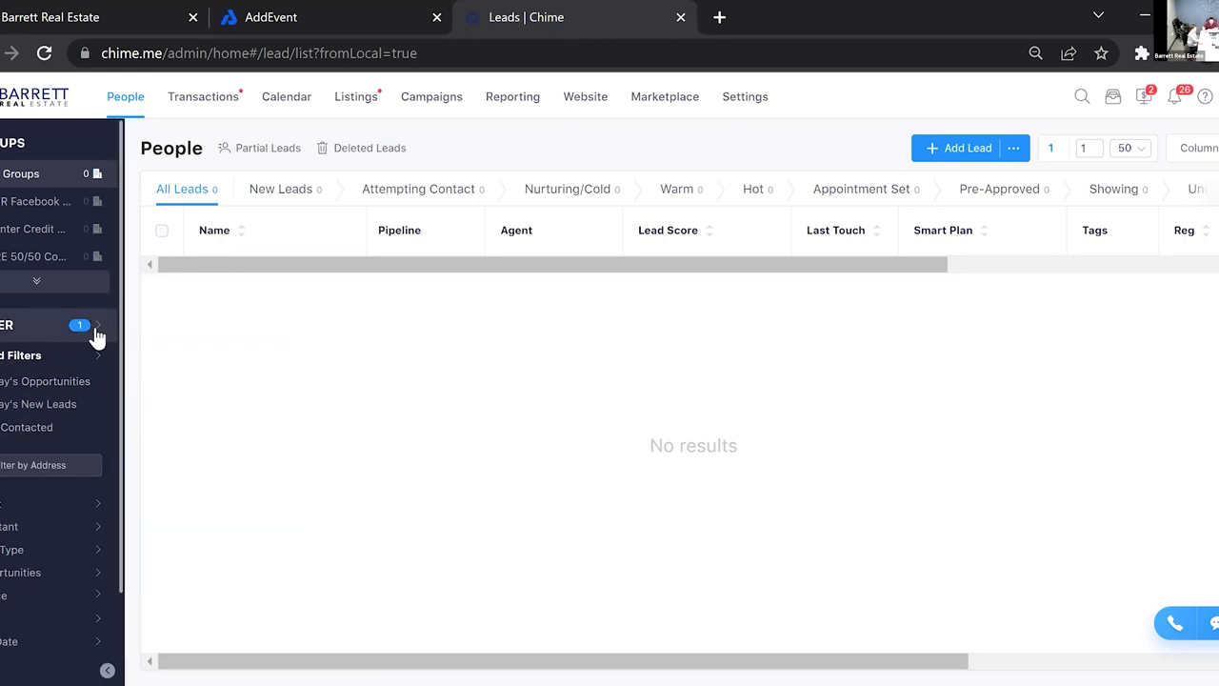
pyautogui.moveTo(85, 329)
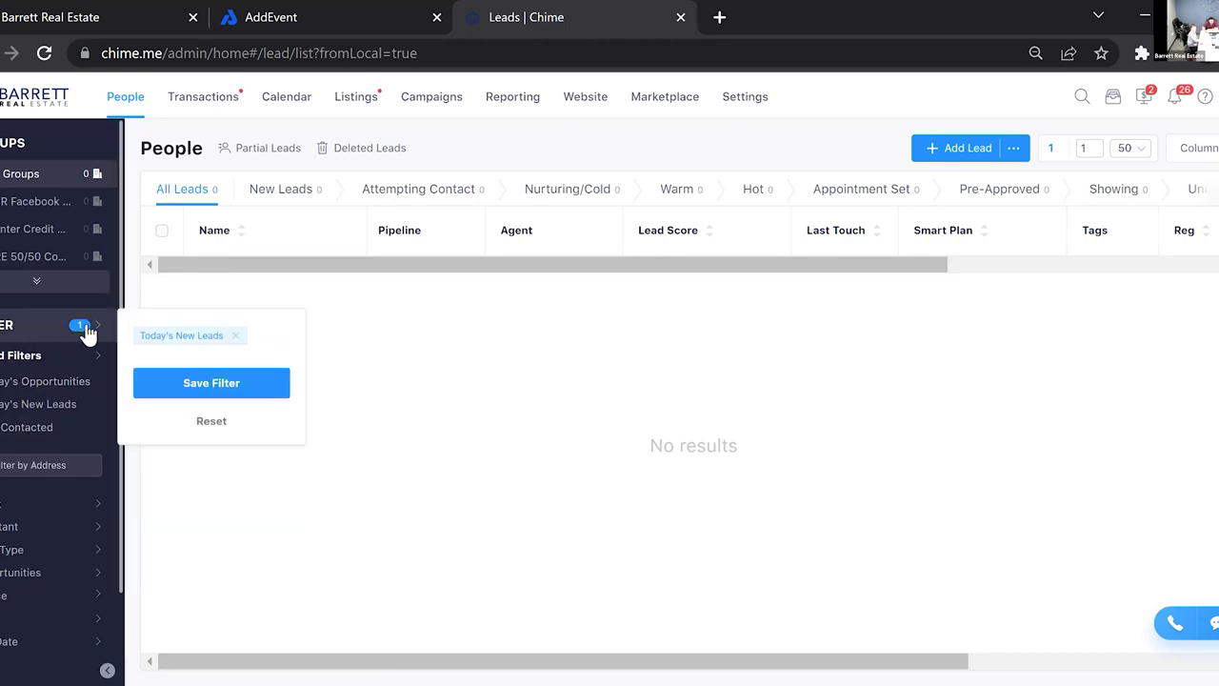
pyautogui.click(206, 425)
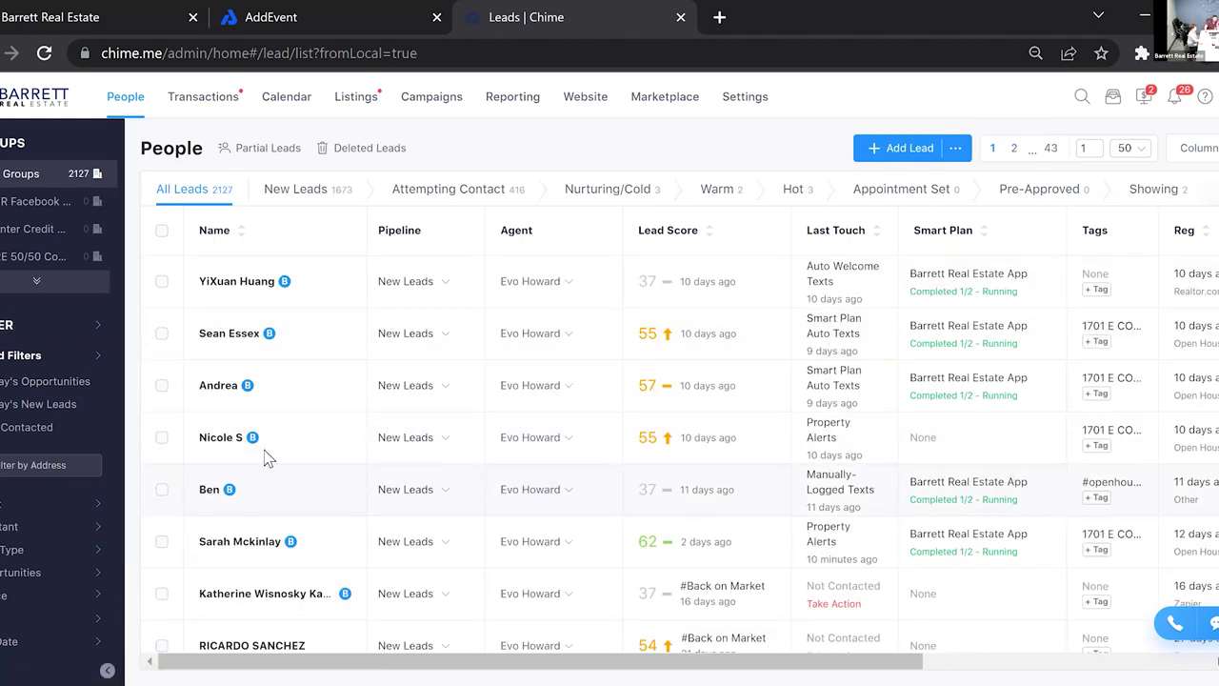
# - Go back to the dashboard, check the unfiltered People list and return to the dashboard
pyautogui.click(30, 103)
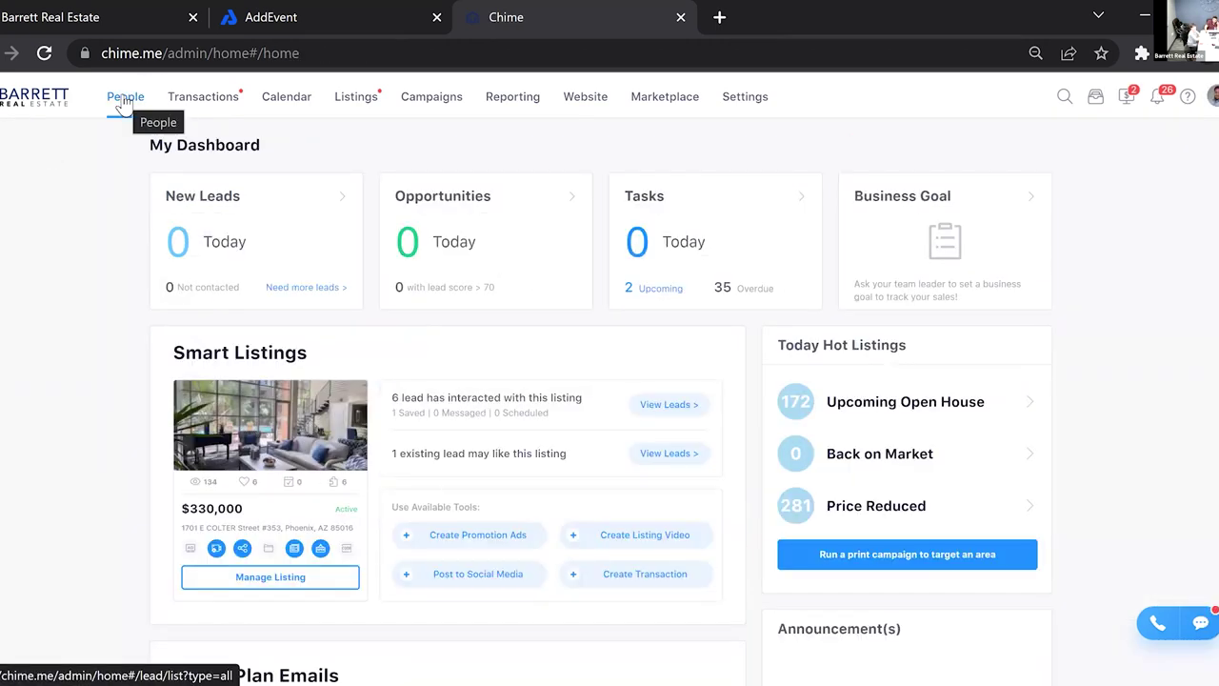
pyautogui.click(124, 102)
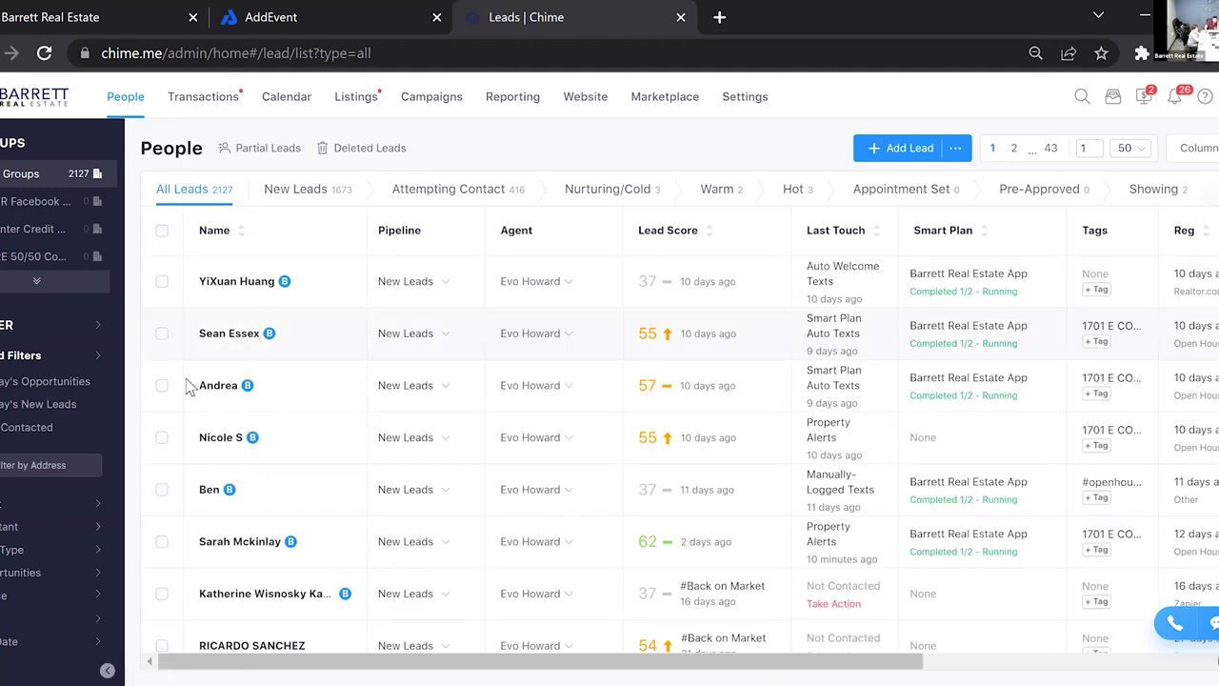
pyautogui.click(58, 100)
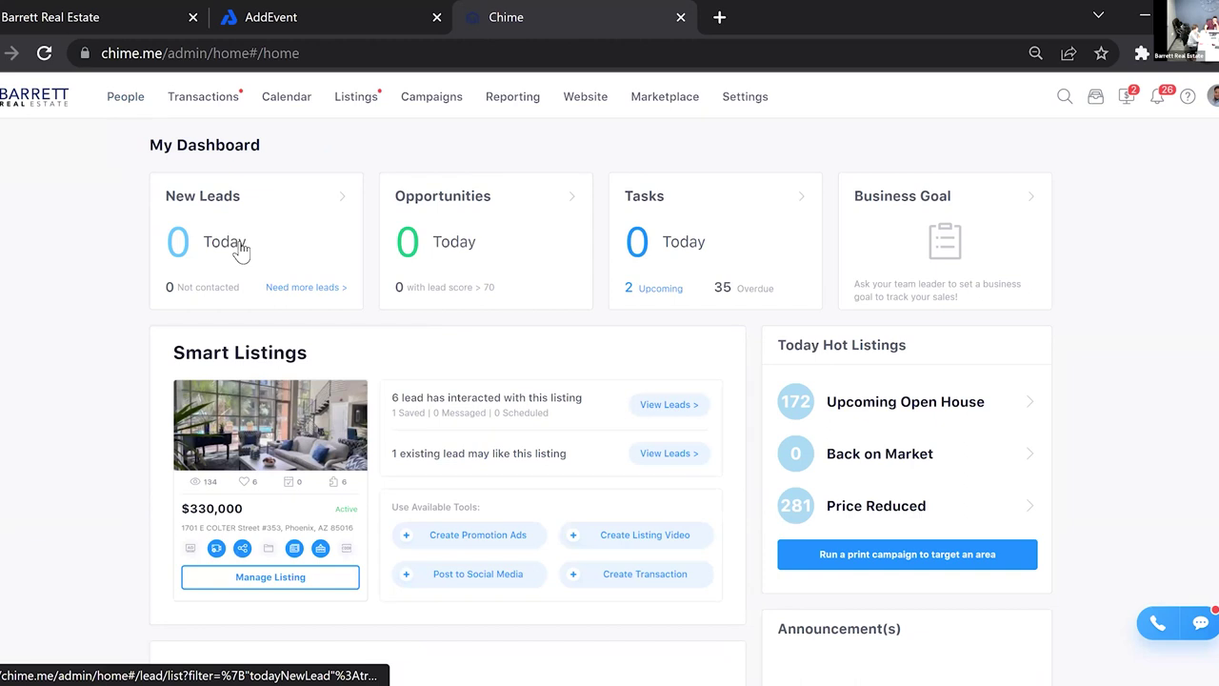
# - Open today's new leads from the dashboard again, check the active filter and reset it to list all leads
pyautogui.click(241, 249)
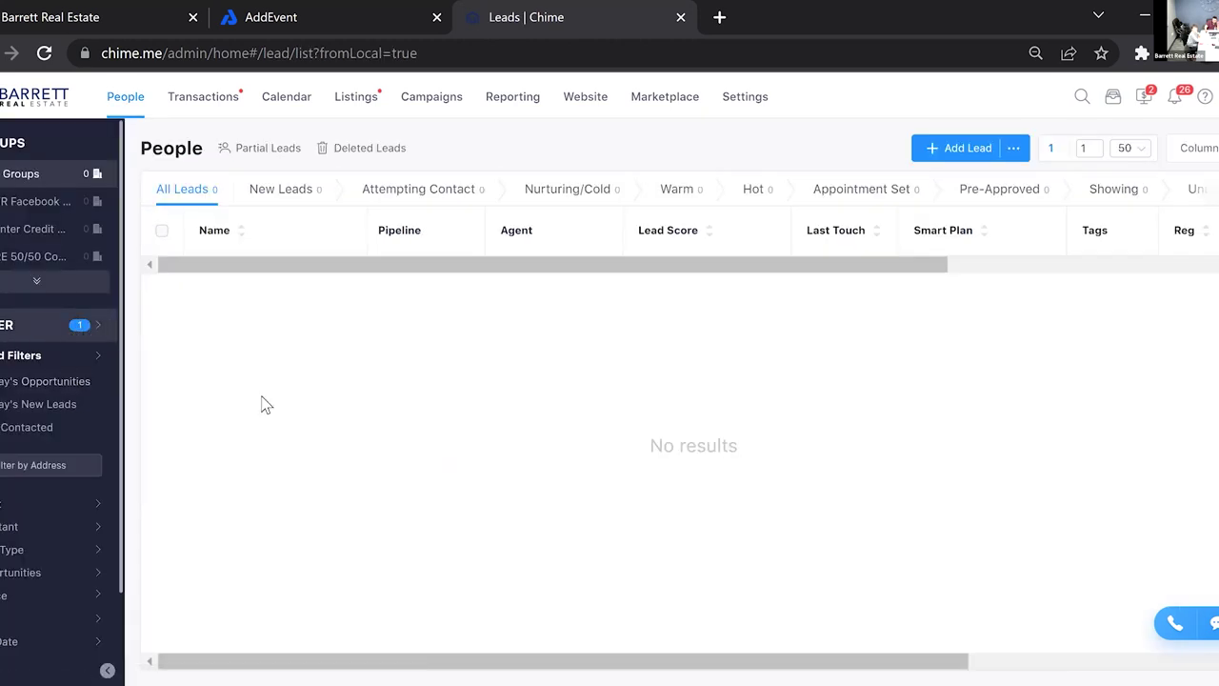
pyautogui.click(84, 334)
pyautogui.click(235, 334)
pyautogui.click(155, 347)
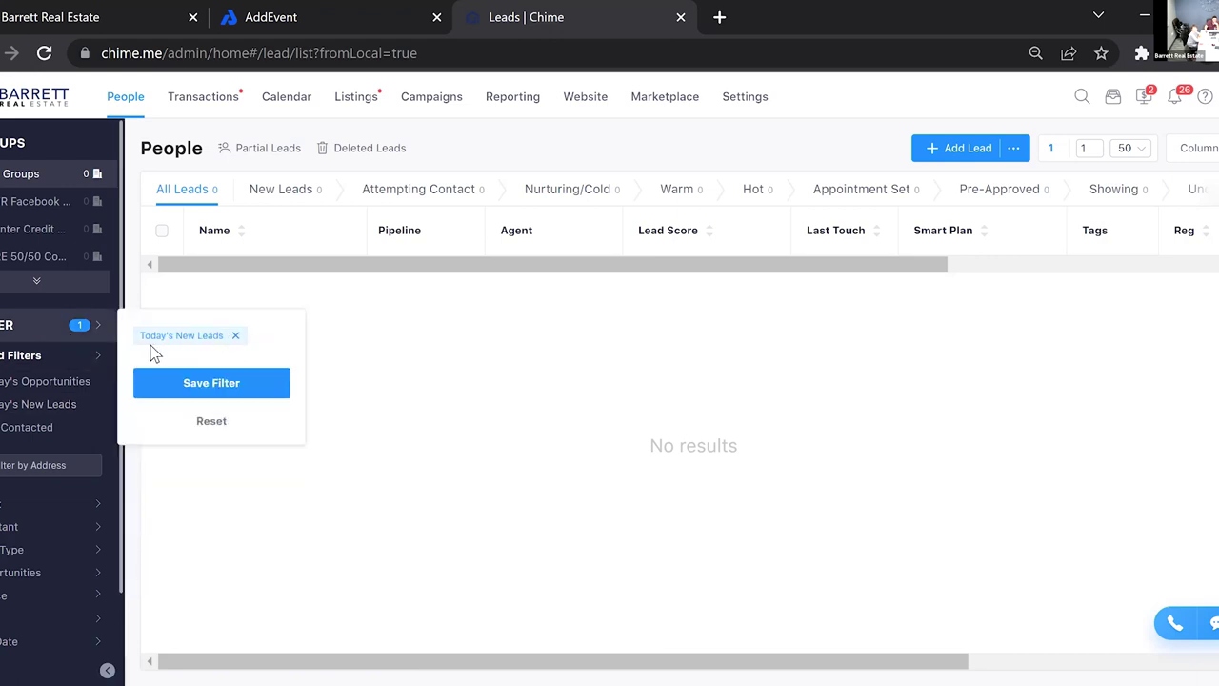
pyautogui.click(219, 424)
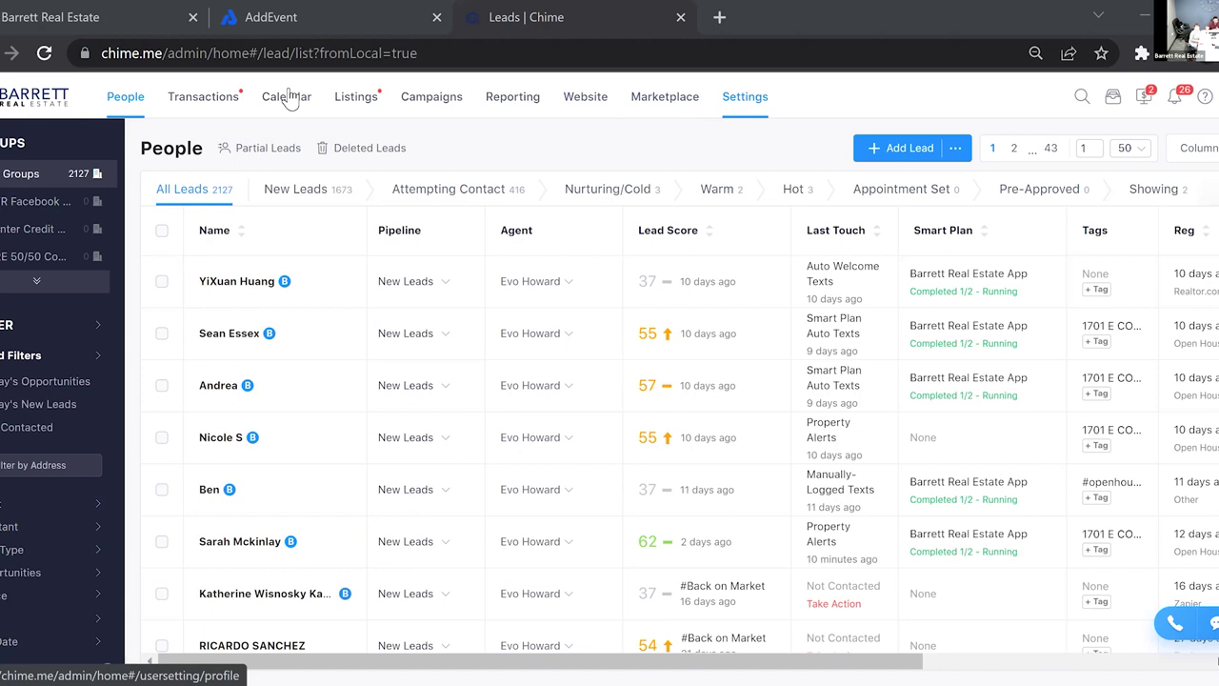
# - Open the user profile settings and examine the contact details, license and MLS agent fields, and email signature
pyautogui.click(768, 112)
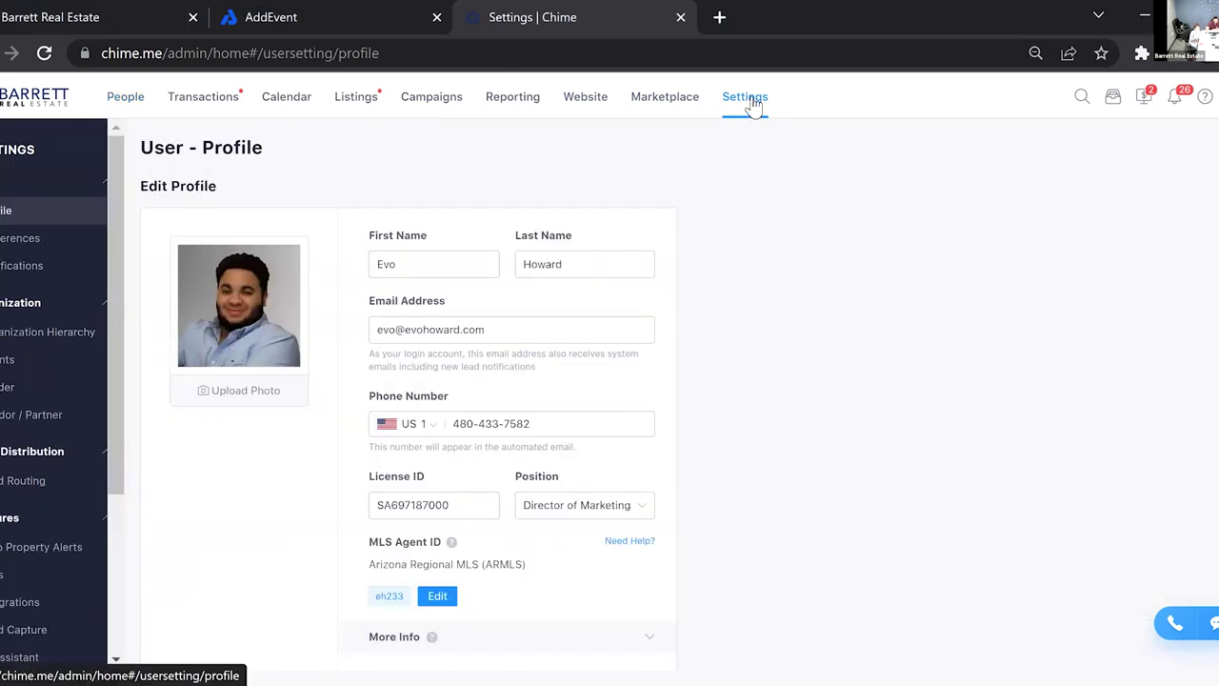
pyautogui.scroll(-1, 334, 238)
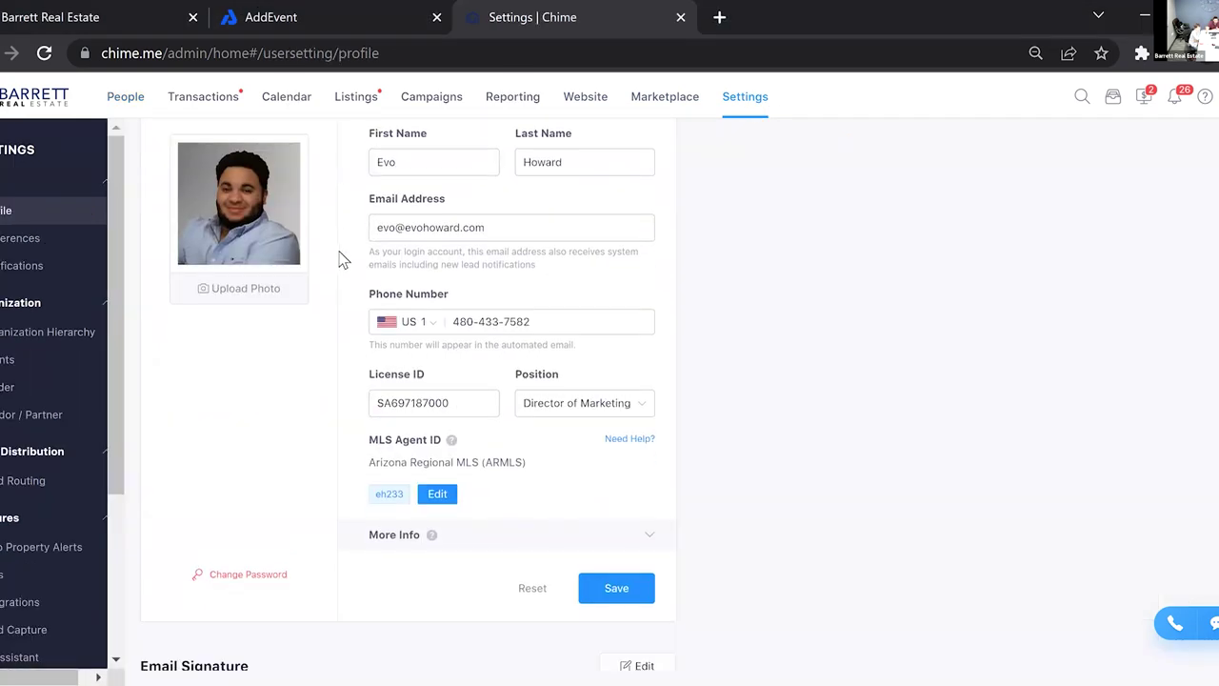
pyautogui.scroll(1, 330, 285)
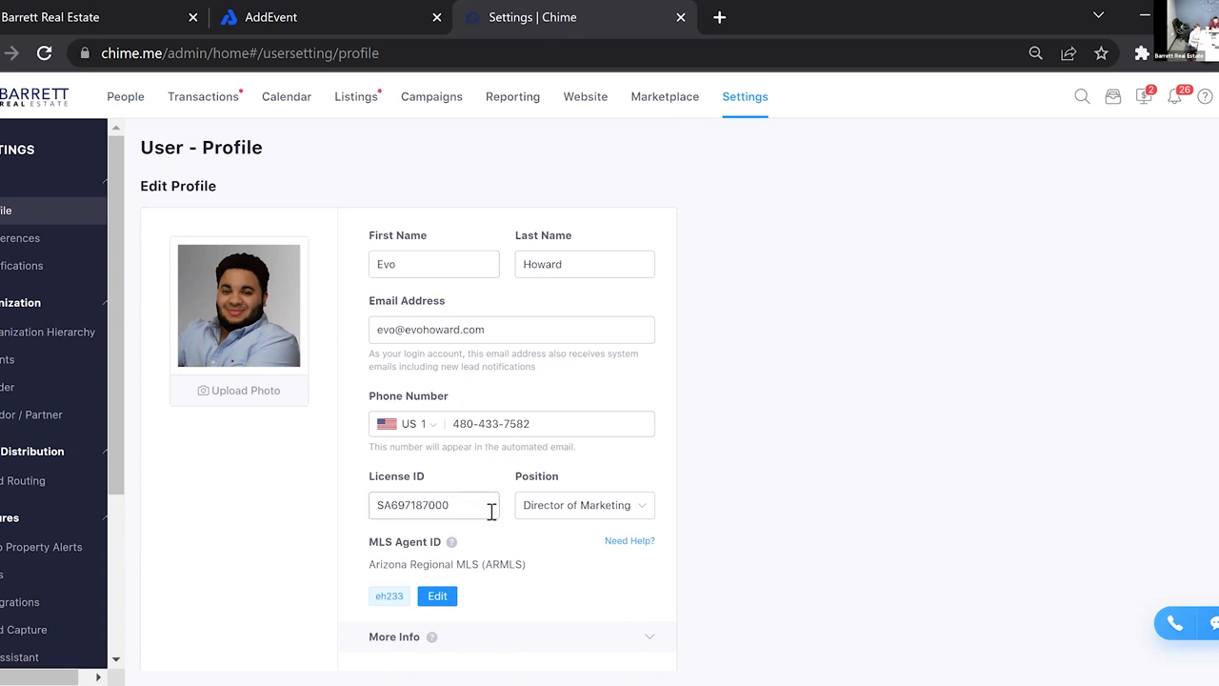
pyautogui.scroll(-1, 493, 558)
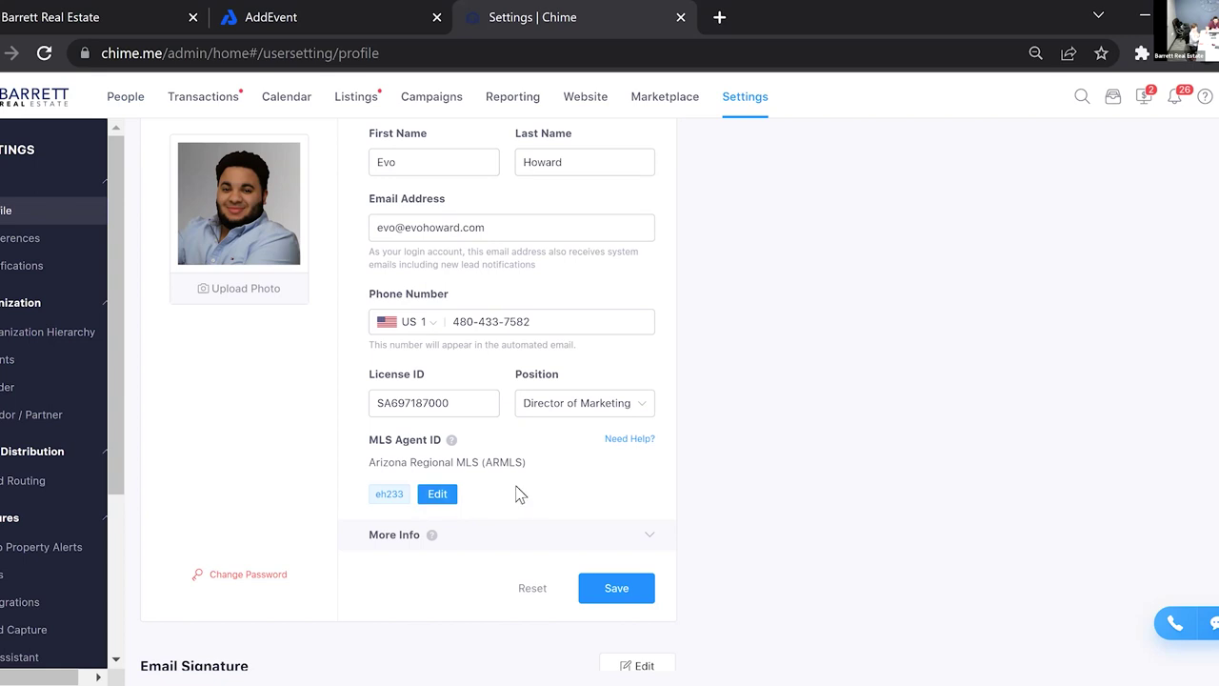
pyautogui.scroll(-1, 467, 505)
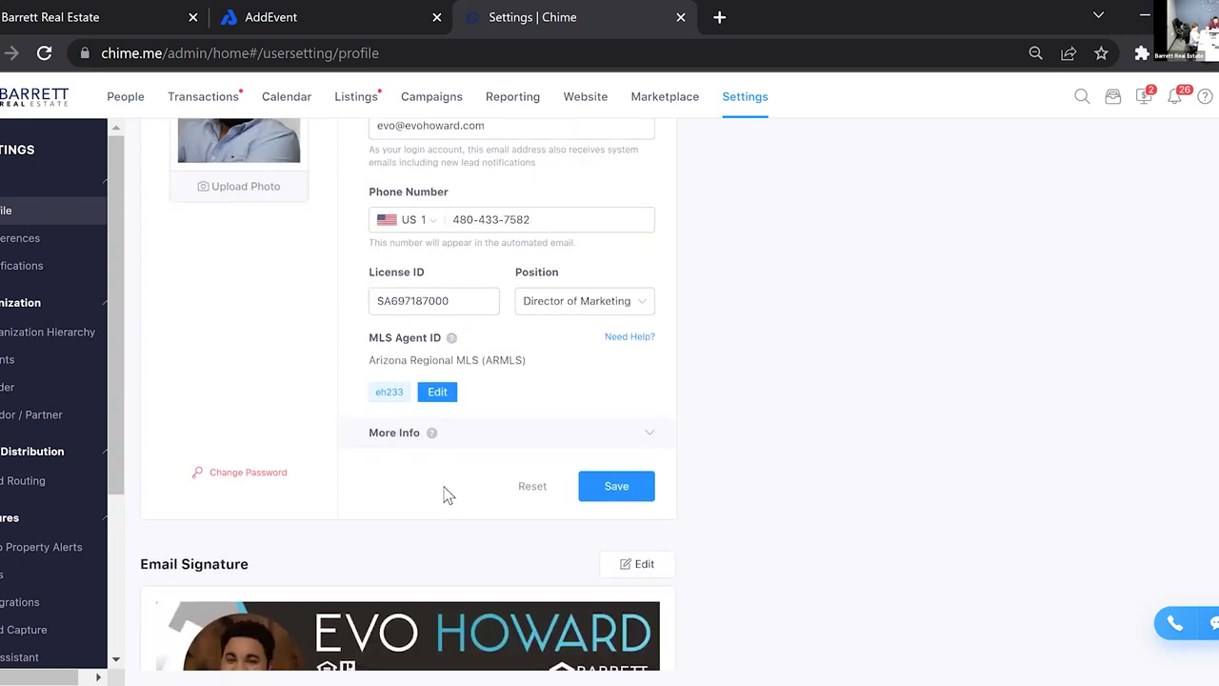
pyautogui.scroll(-1, 420, 492)
pyautogui.scroll(-1, 390, 496)
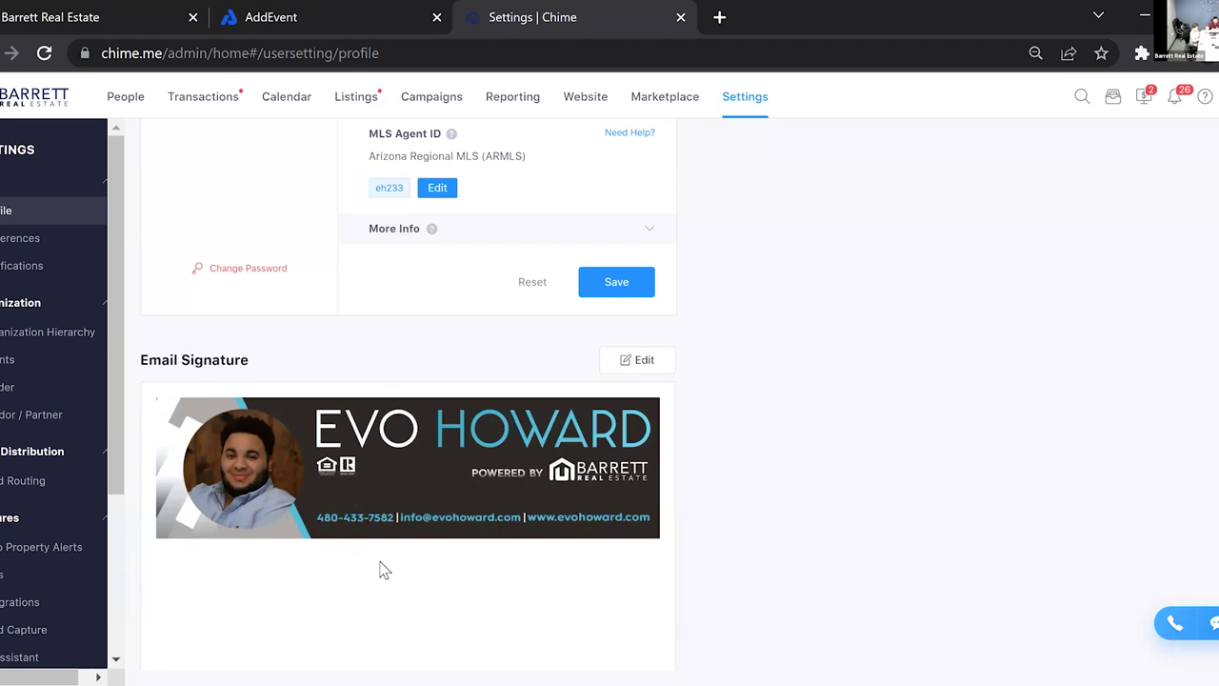
pyautogui.scroll(2, 381, 569)
pyautogui.scroll(-1, 271, 590)
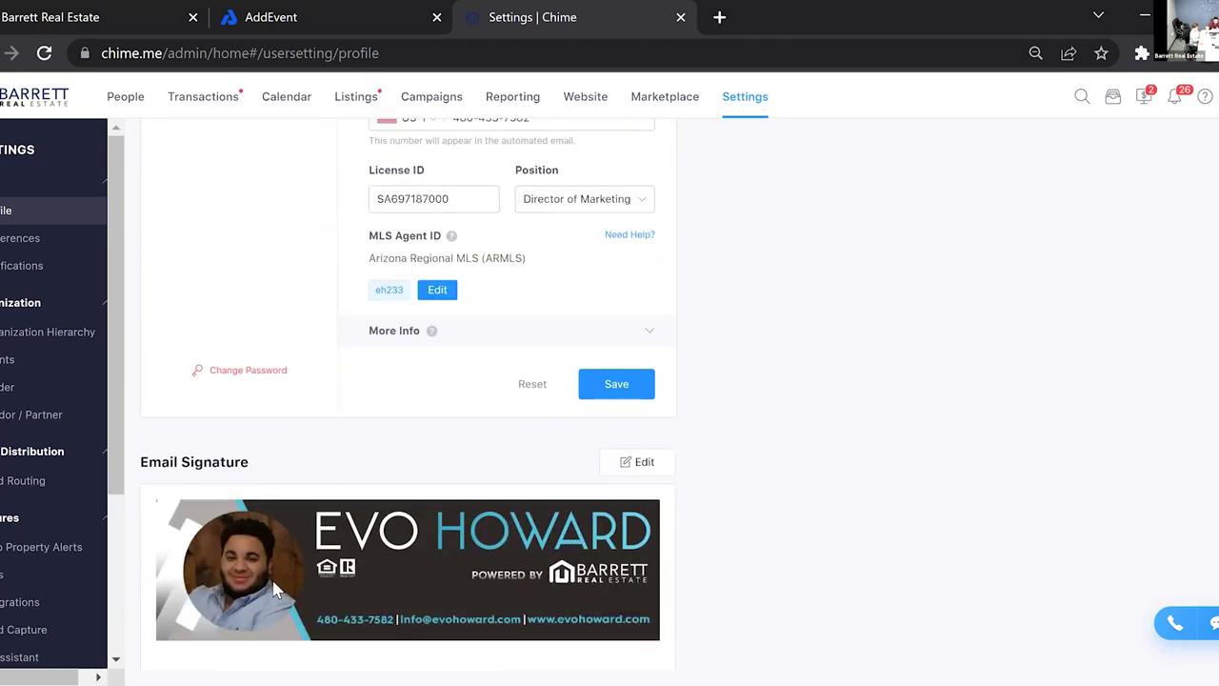
pyautogui.scroll(2, 319, 481)
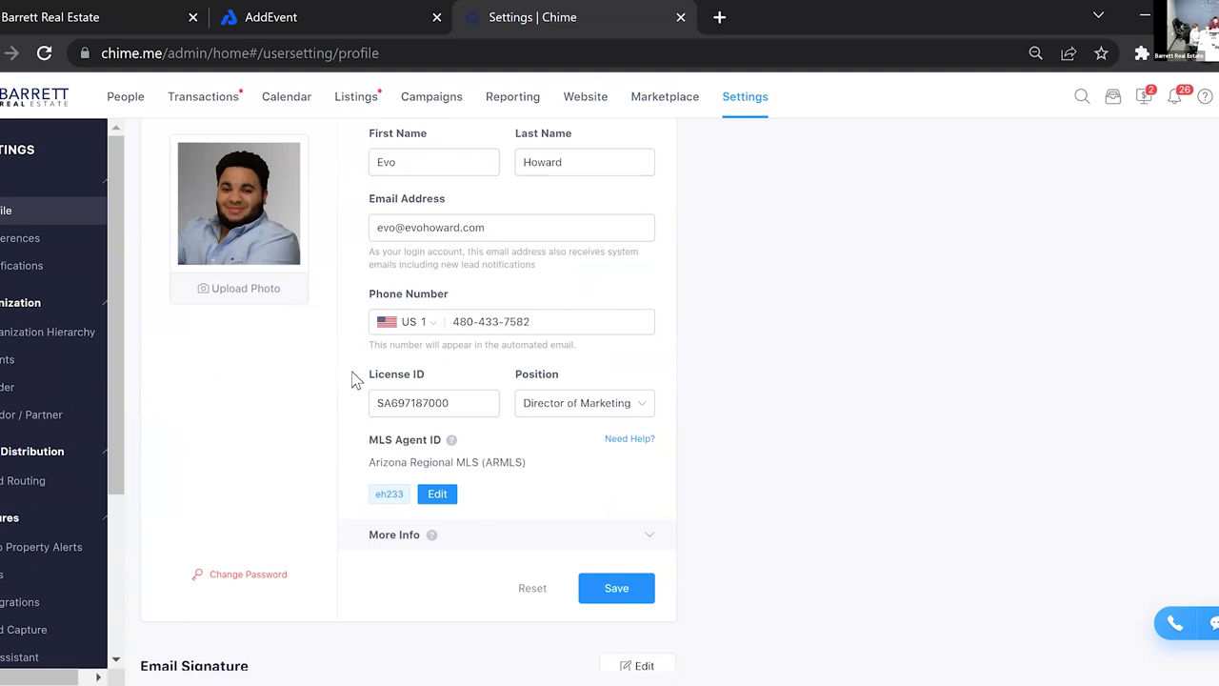
pyautogui.scroll(-2, 357, 313)
# - Review the user preferences, and examine which general notifications are sent by email, text and push
pyautogui.click(48, 238)
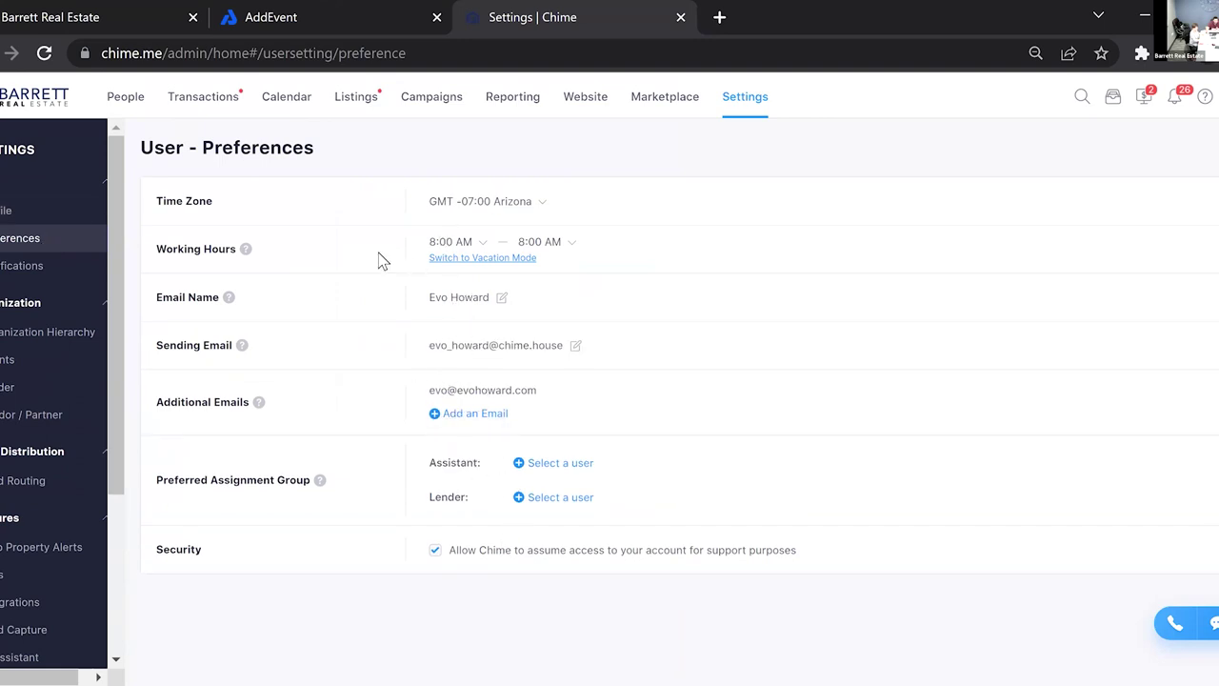
pyautogui.moveTo(363, 251)
pyautogui.click(46, 277)
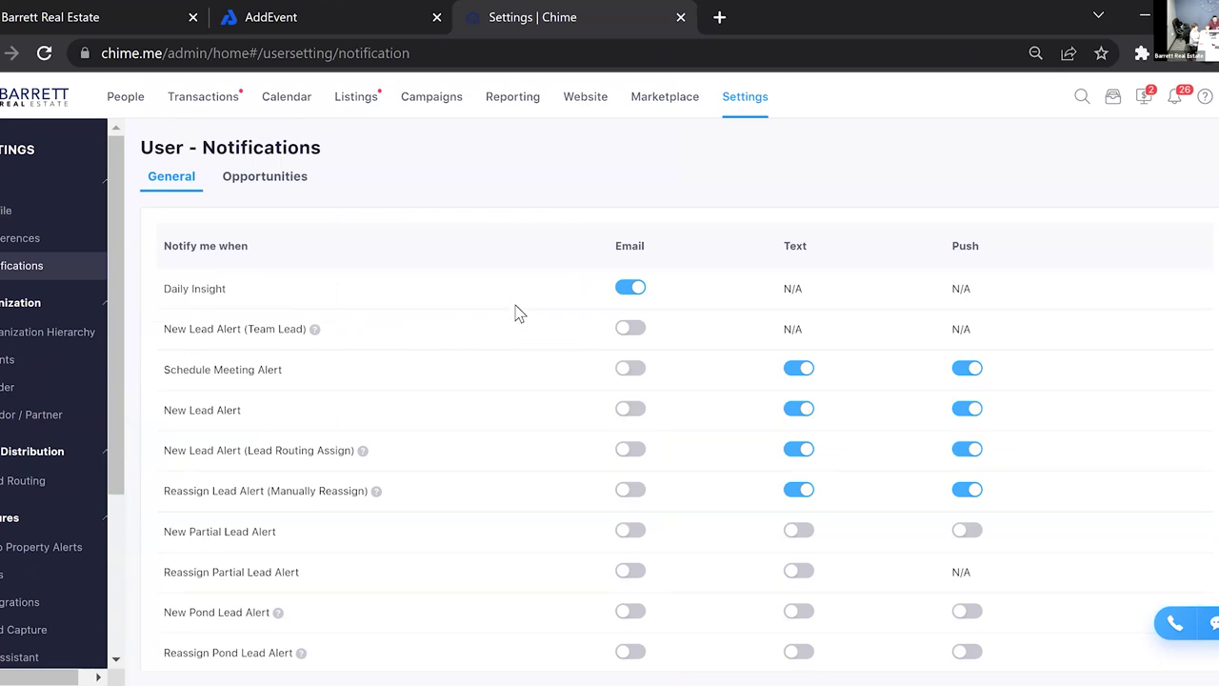
pyautogui.scroll(-1, 519, 318)
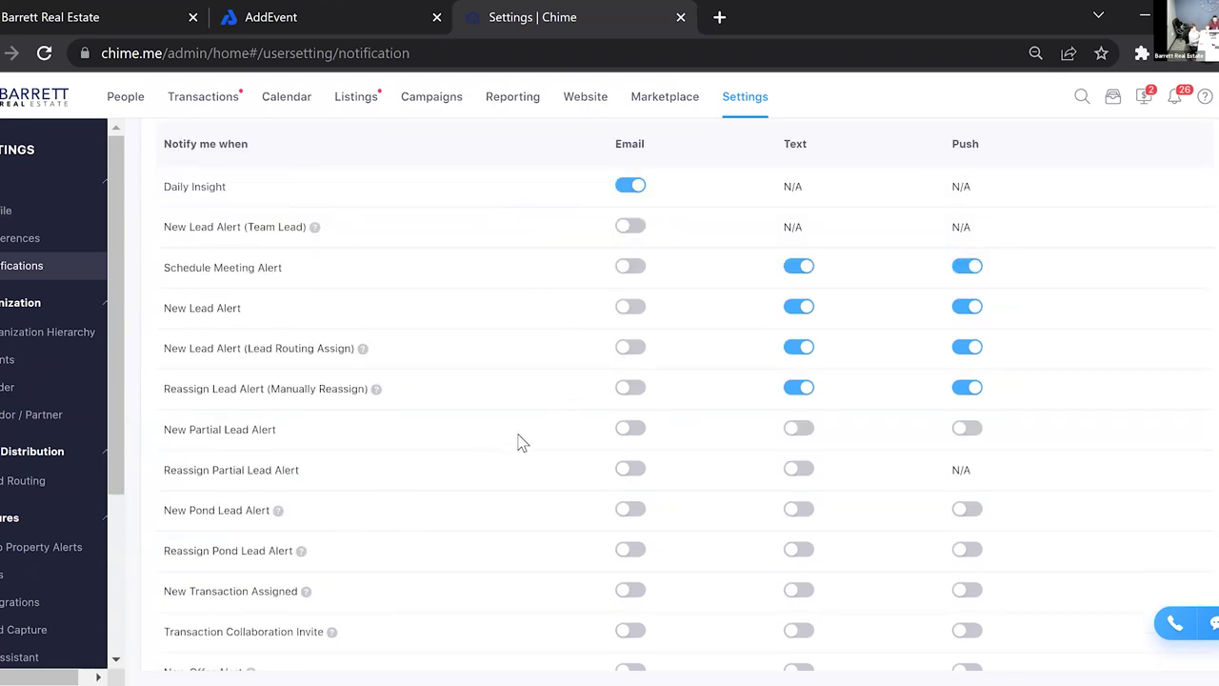
pyautogui.scroll(-1, 523, 440)
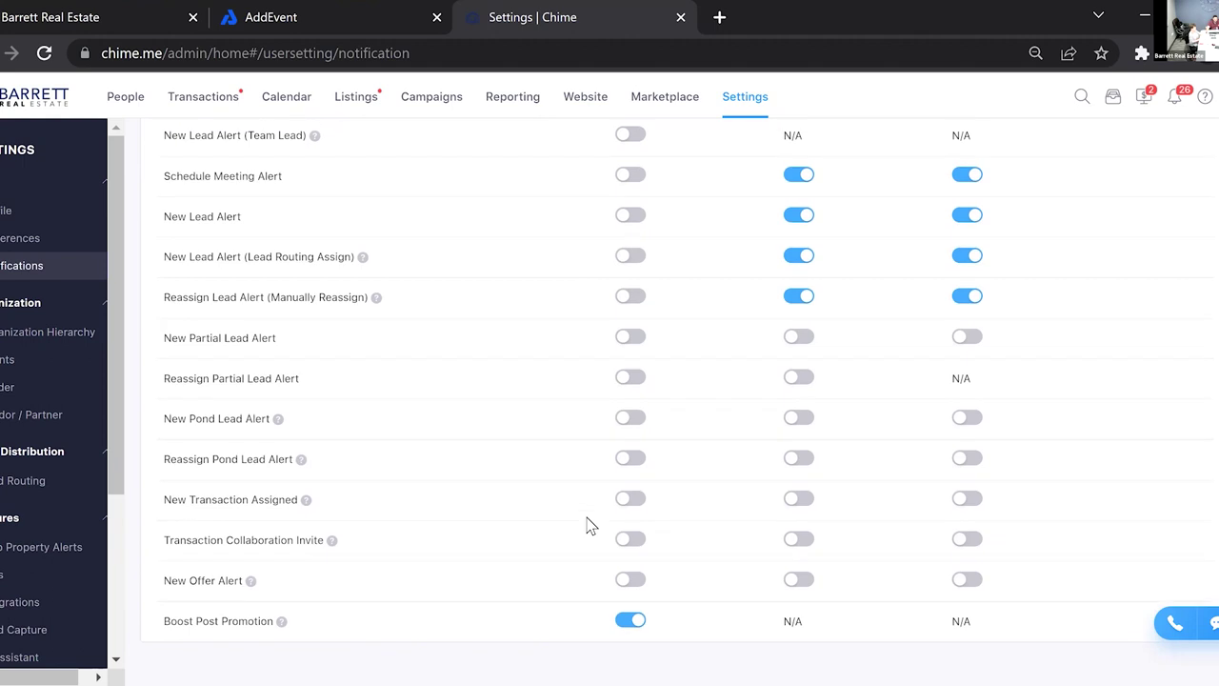
pyautogui.scroll(1, 600, 448)
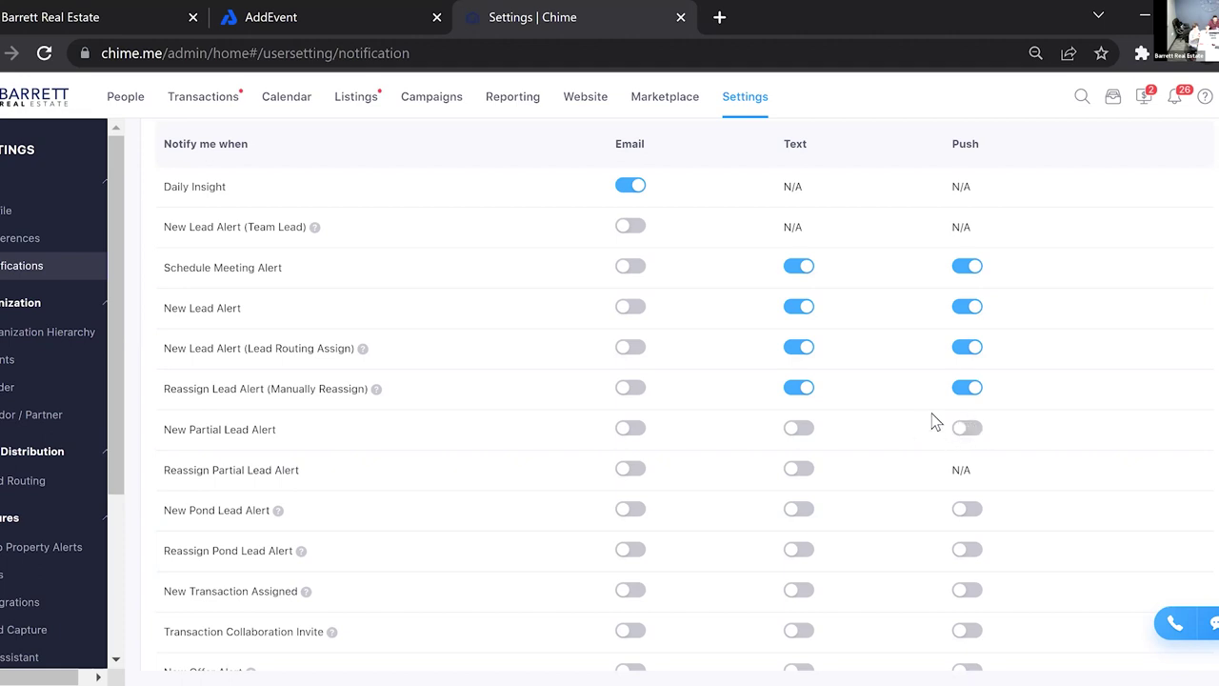
# - Return to the People list and open the Chime Learning Center from the help options
pyautogui.click(136, 101)
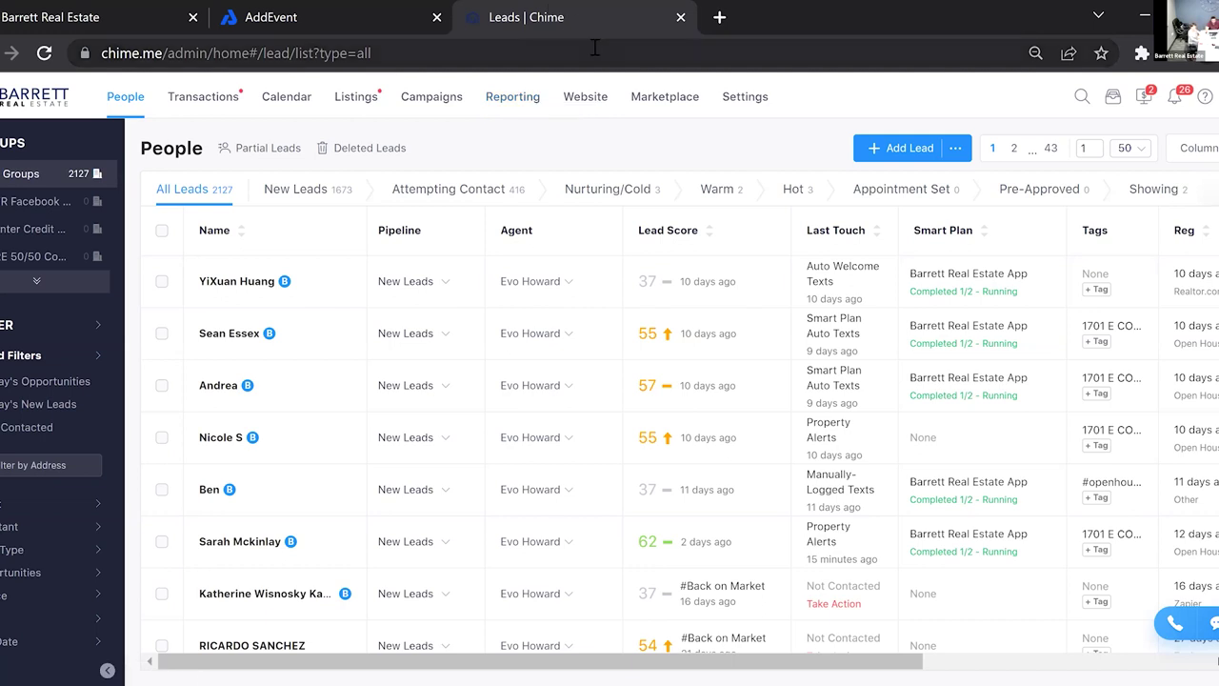
pyautogui.click(1096, 149)
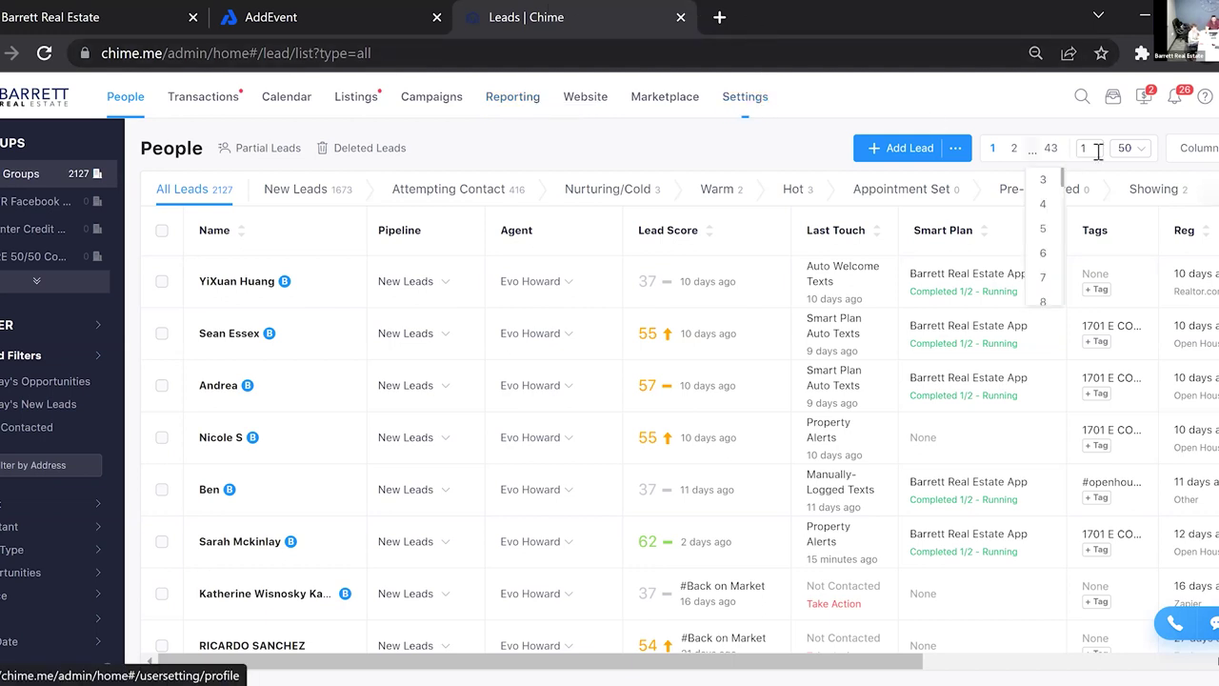
pyautogui.click(1206, 98)
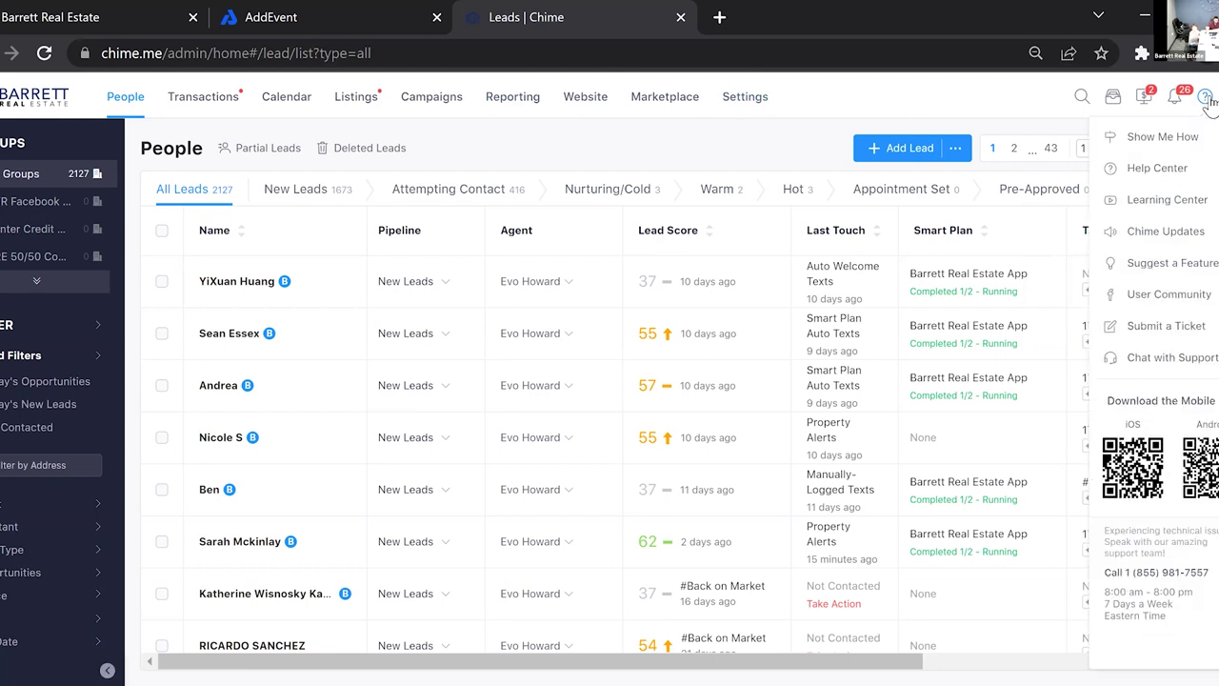
pyautogui.click(1157, 201)
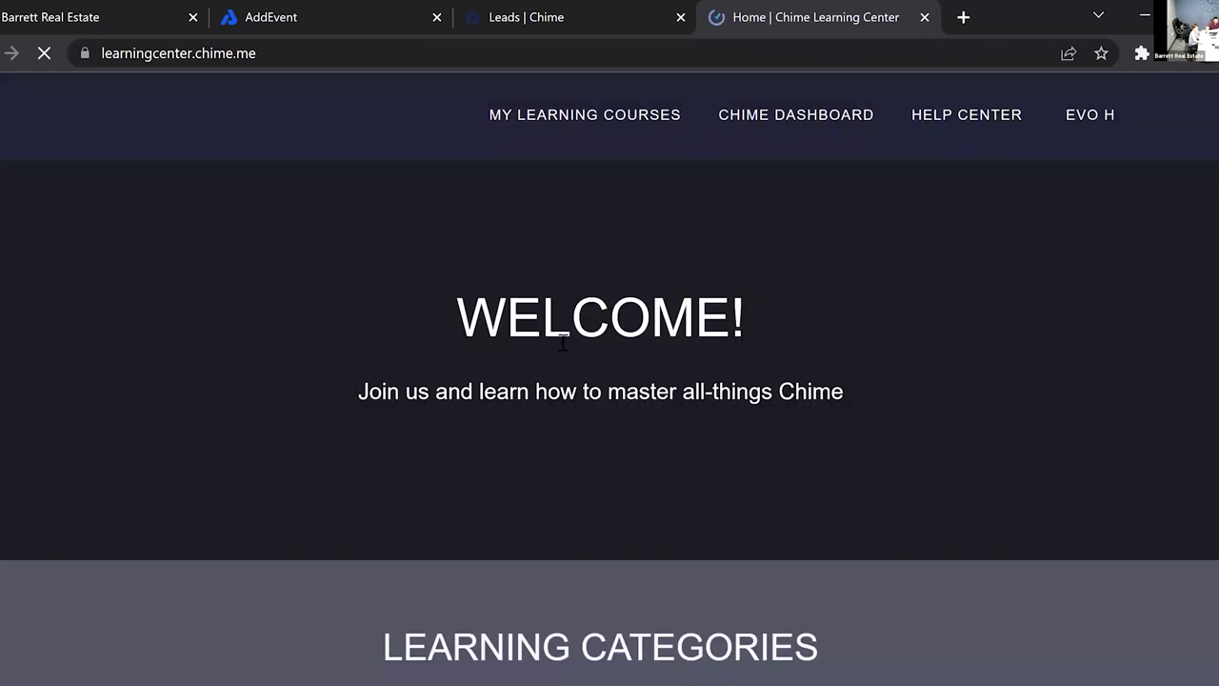
# - Browse the learning categories and open the Onboarding: Agent Platform course from Agent Onboarding
pyautogui.scroll(-4, 575, 333)
pyautogui.scroll(-3, 576, 334)
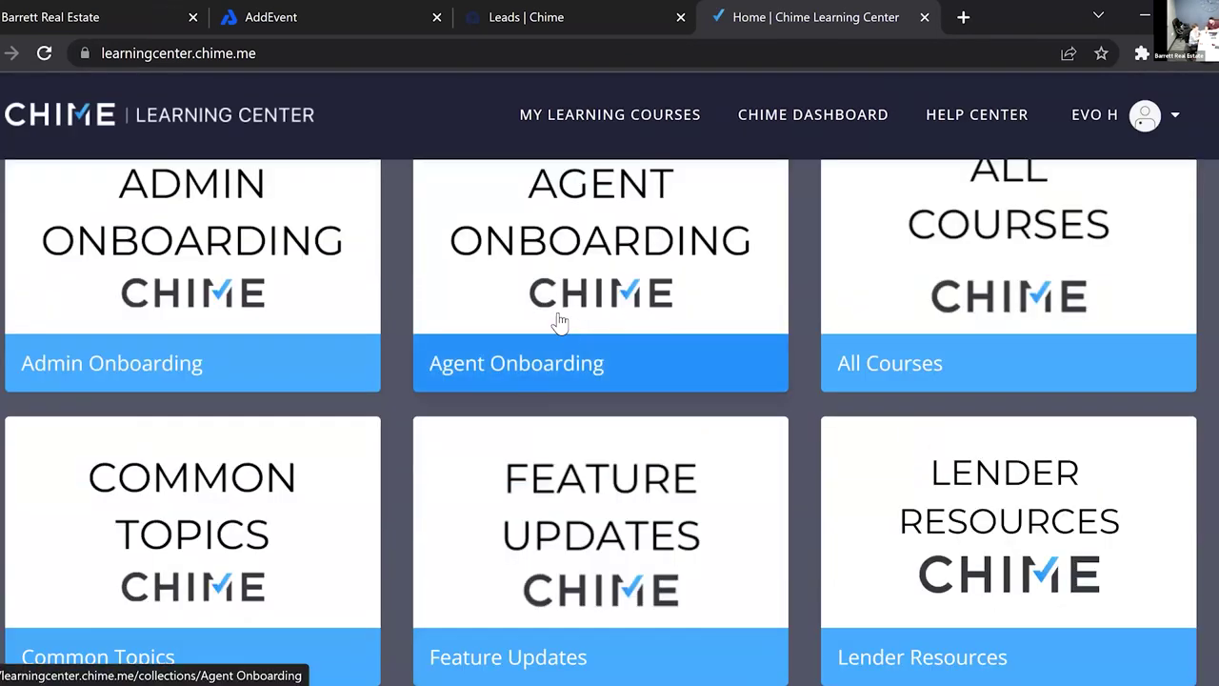
pyautogui.scroll(1, 560, 322)
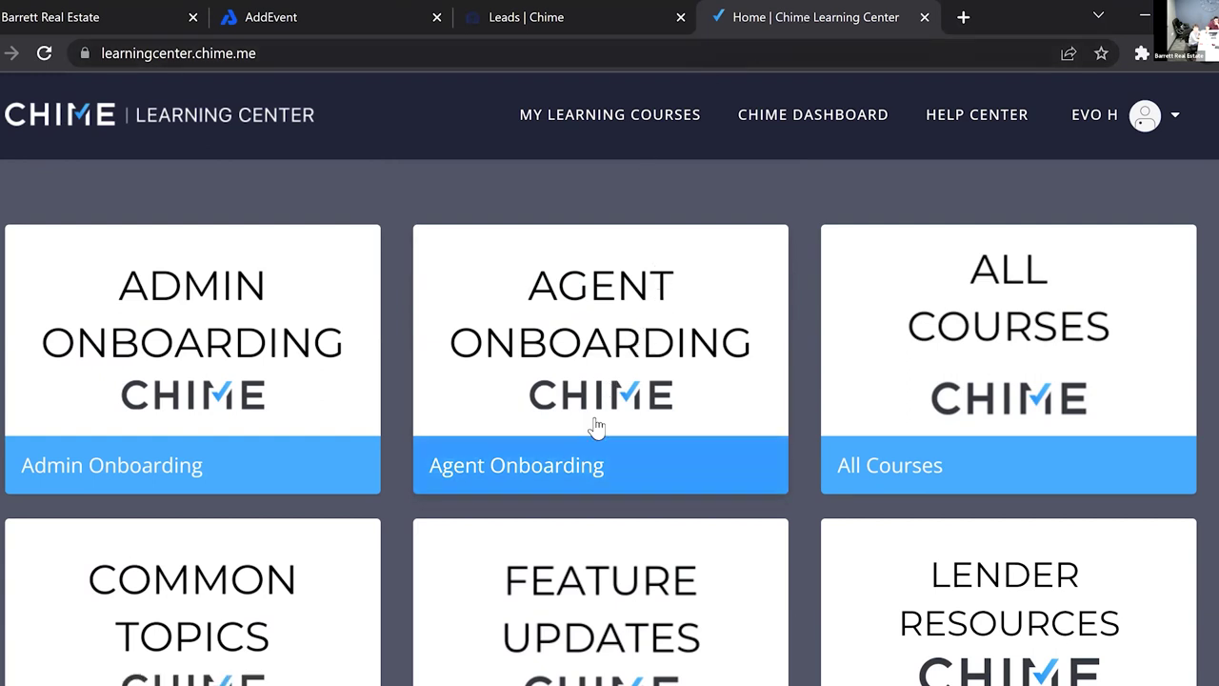
pyautogui.click(521, 475)
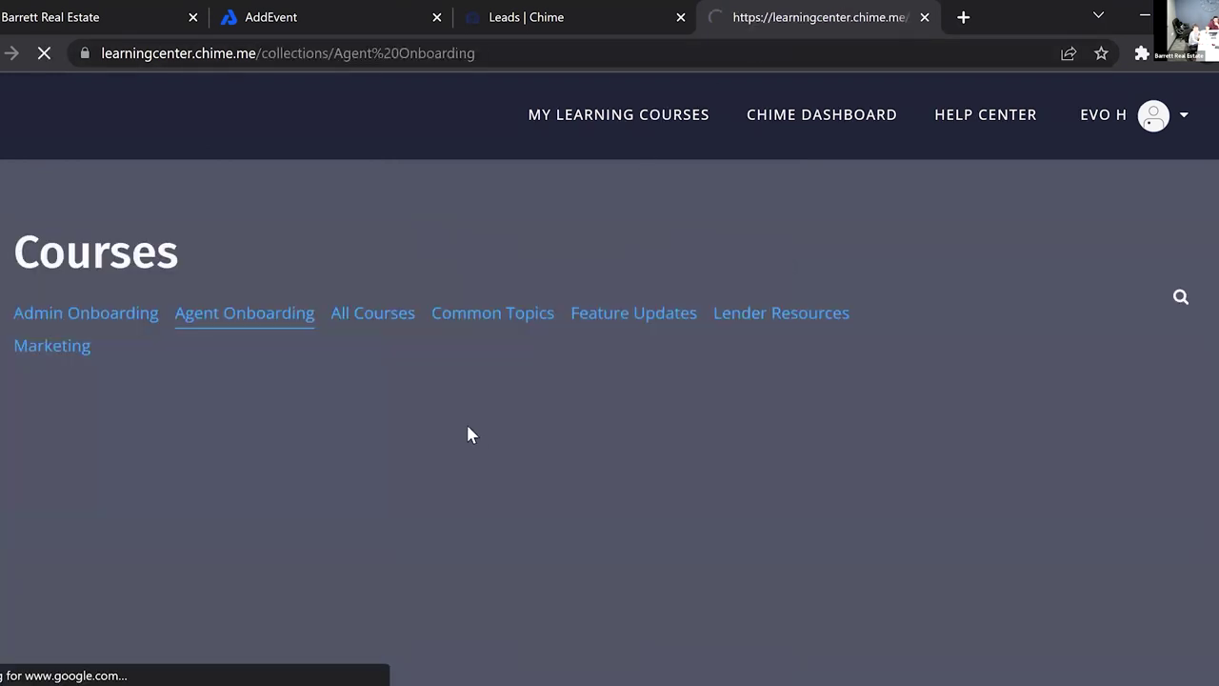
pyautogui.scroll(-3, 247, 465)
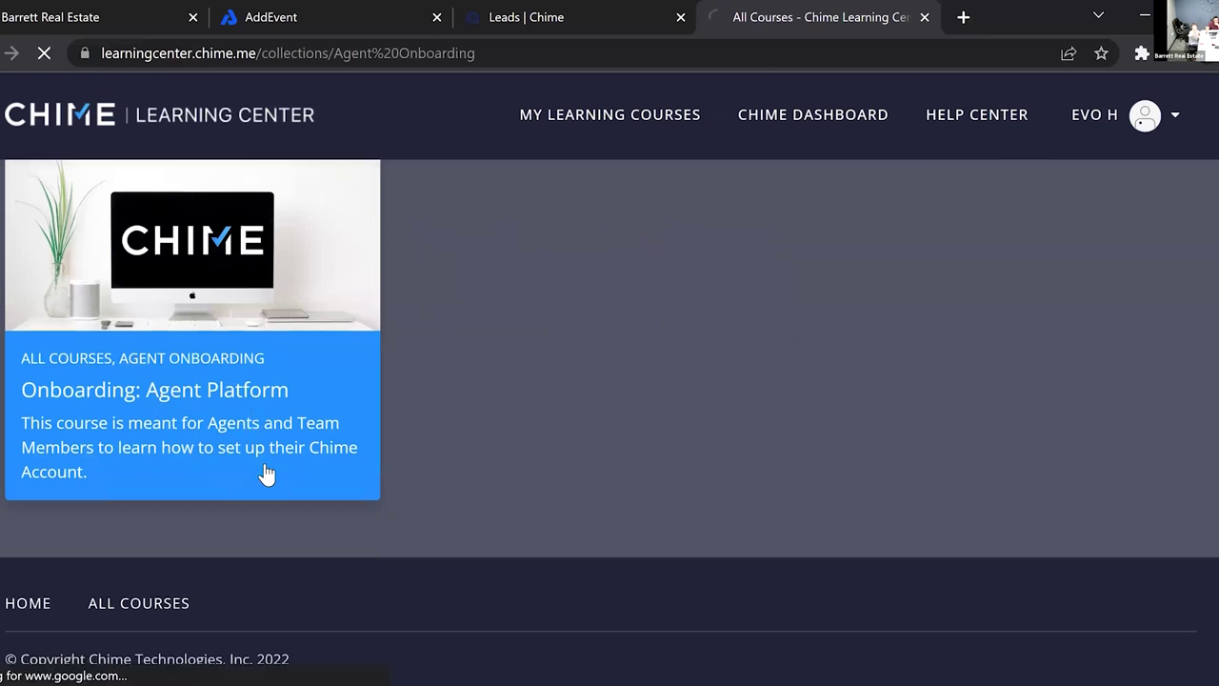
pyautogui.click(293, 441)
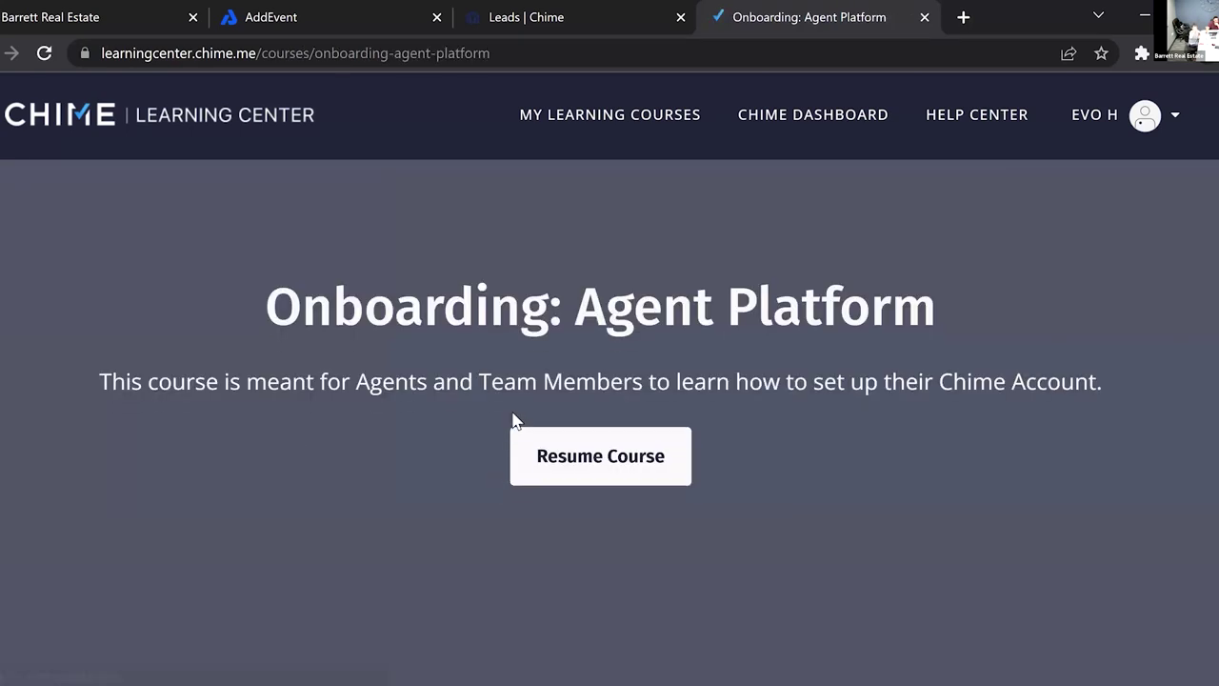
# - Expand the Getting Started and Agent CRM sections of the course curriculum and examine their video lessons
pyautogui.scroll(-5, 511, 422)
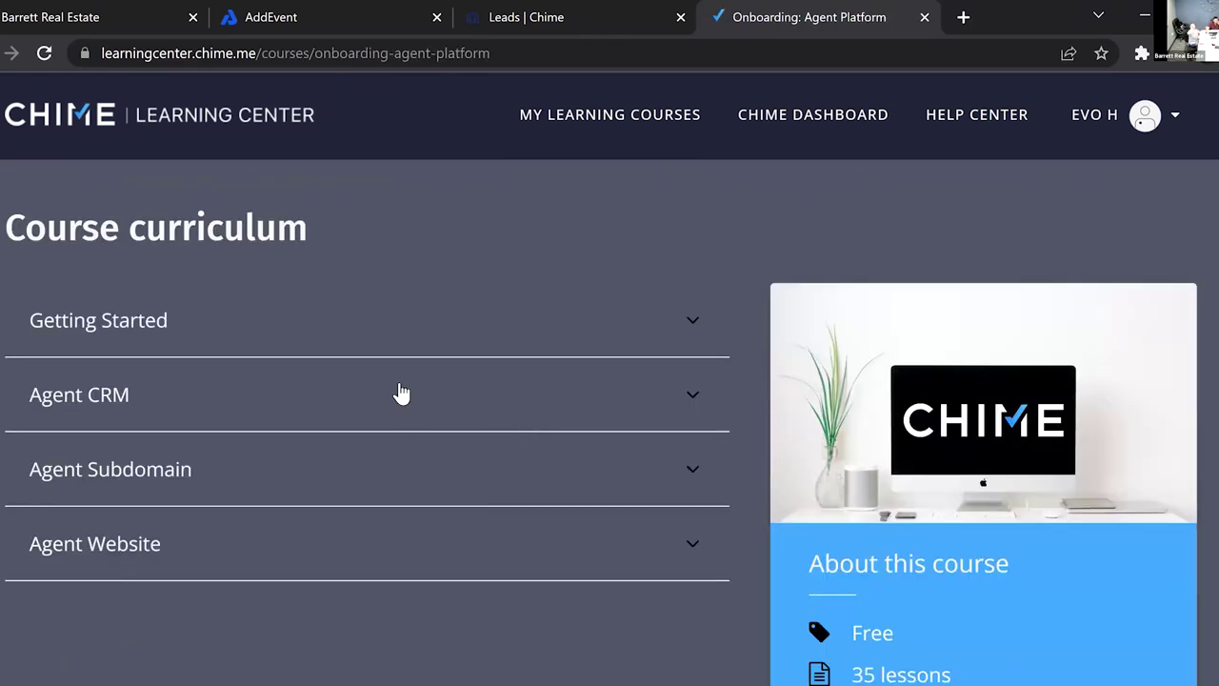
pyautogui.click(528, 343)
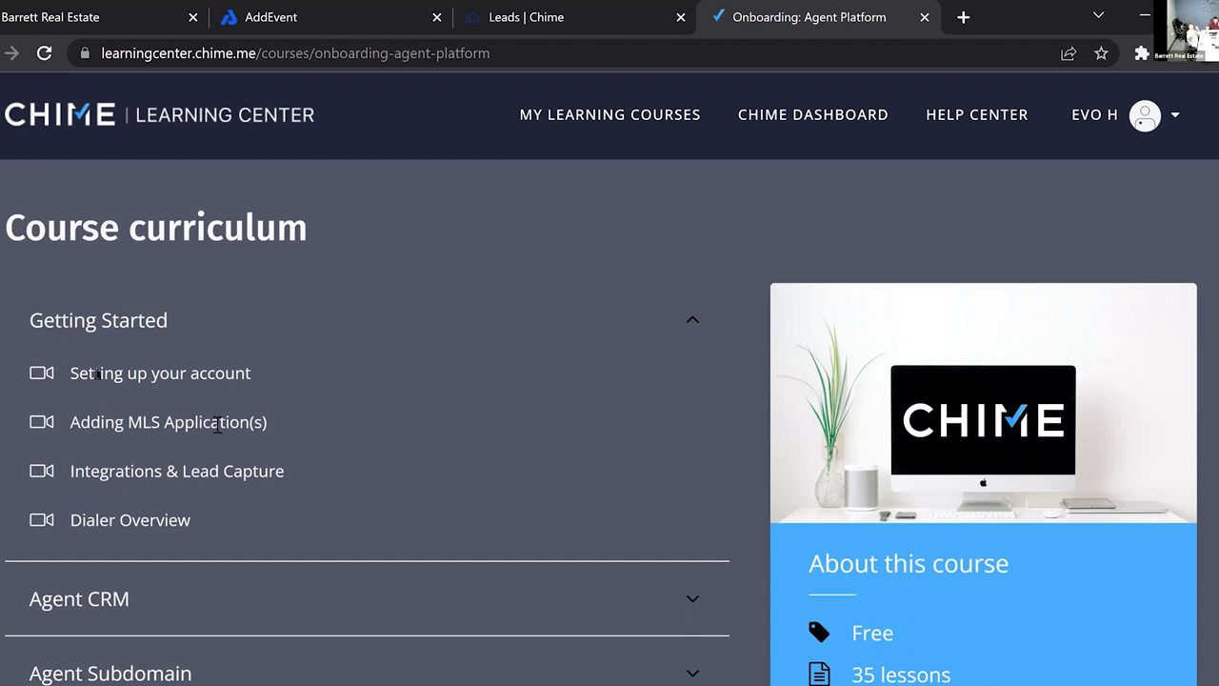
pyautogui.scroll(-1, 218, 522)
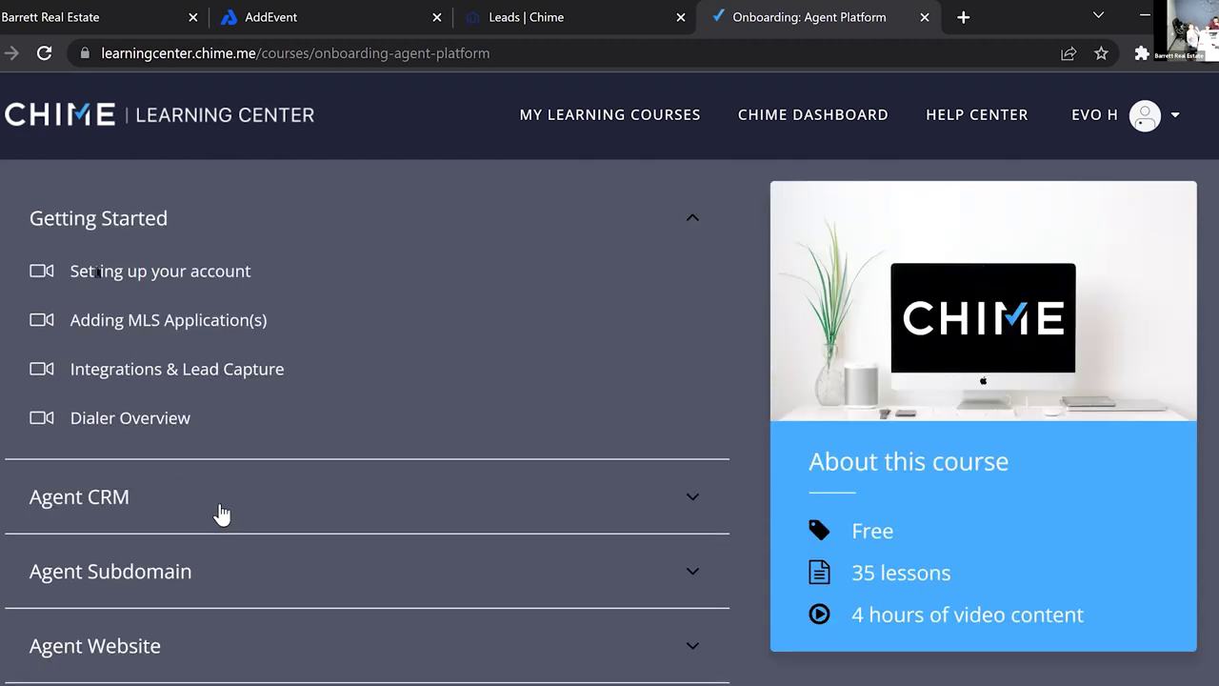
pyautogui.click(168, 517)
pyautogui.scroll(-1, 169, 517)
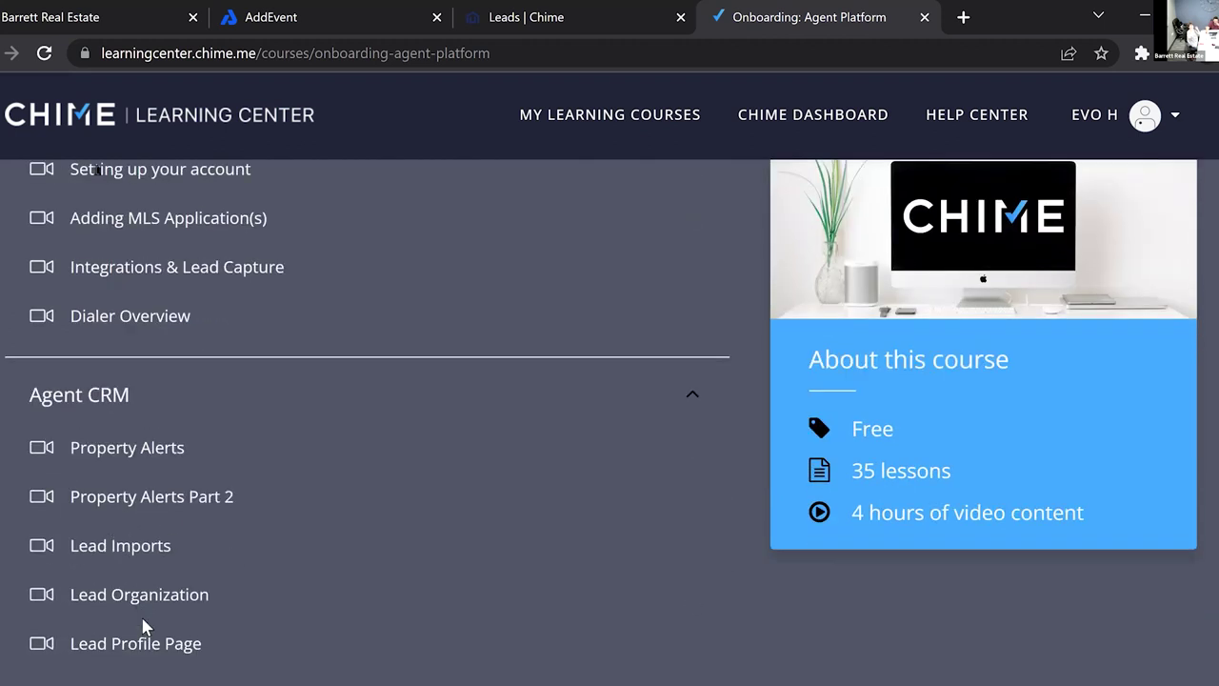
pyautogui.scroll(-1, 145, 627)
pyautogui.scroll(-5, 194, 474)
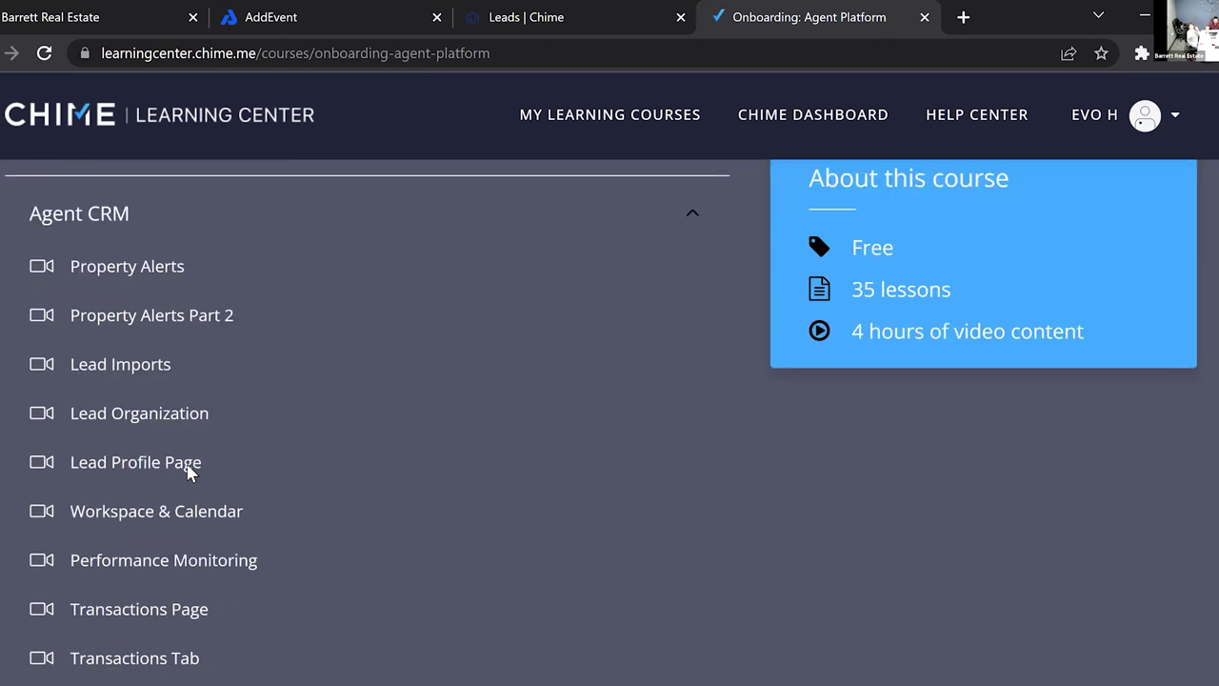
pyautogui.scroll(10, 199, 516)
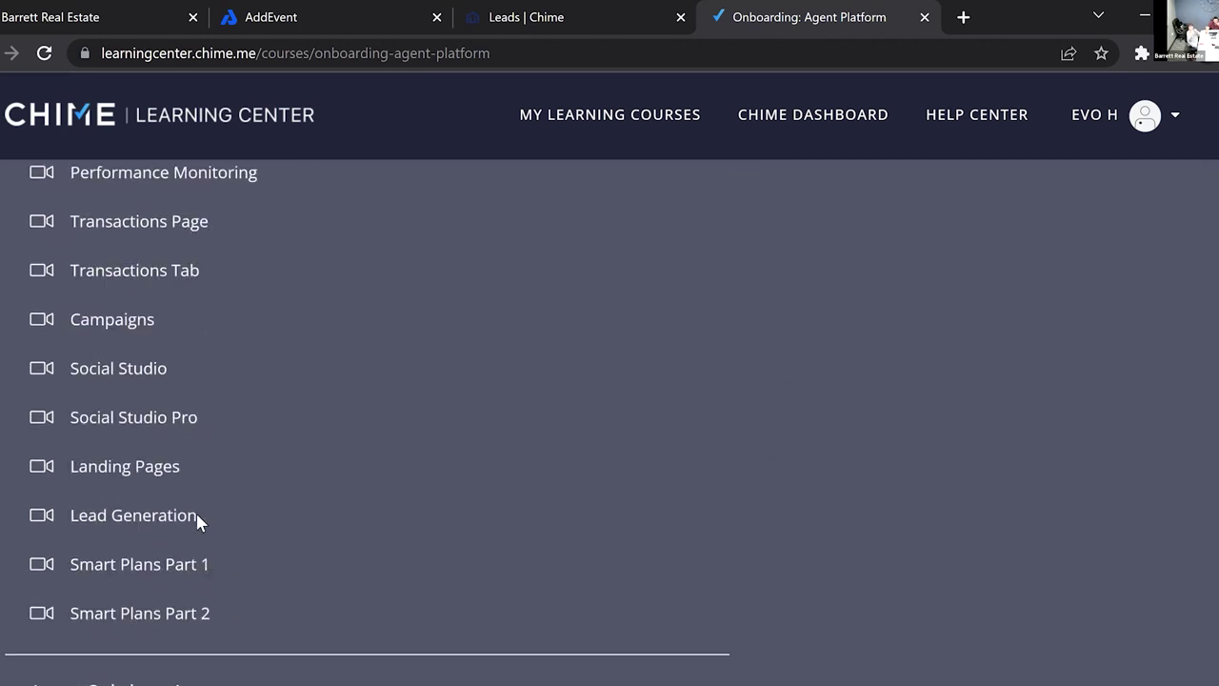
pyautogui.scroll(-2, 314, 478)
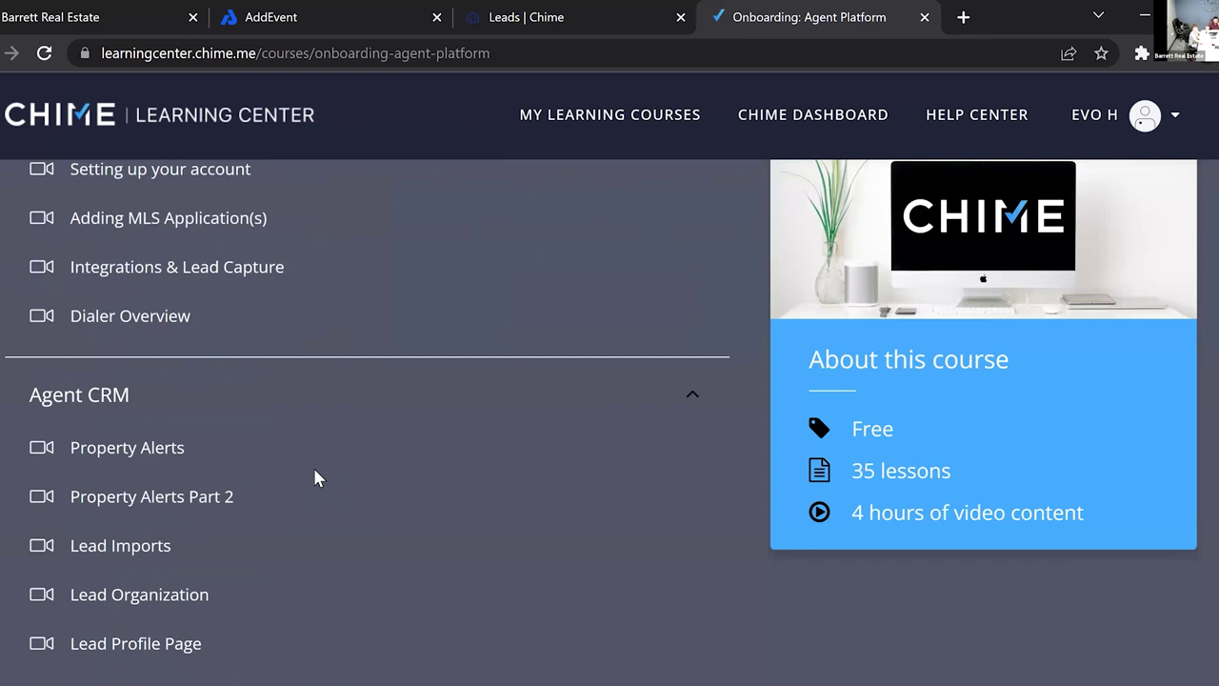
pyautogui.scroll(1, 357, 471)
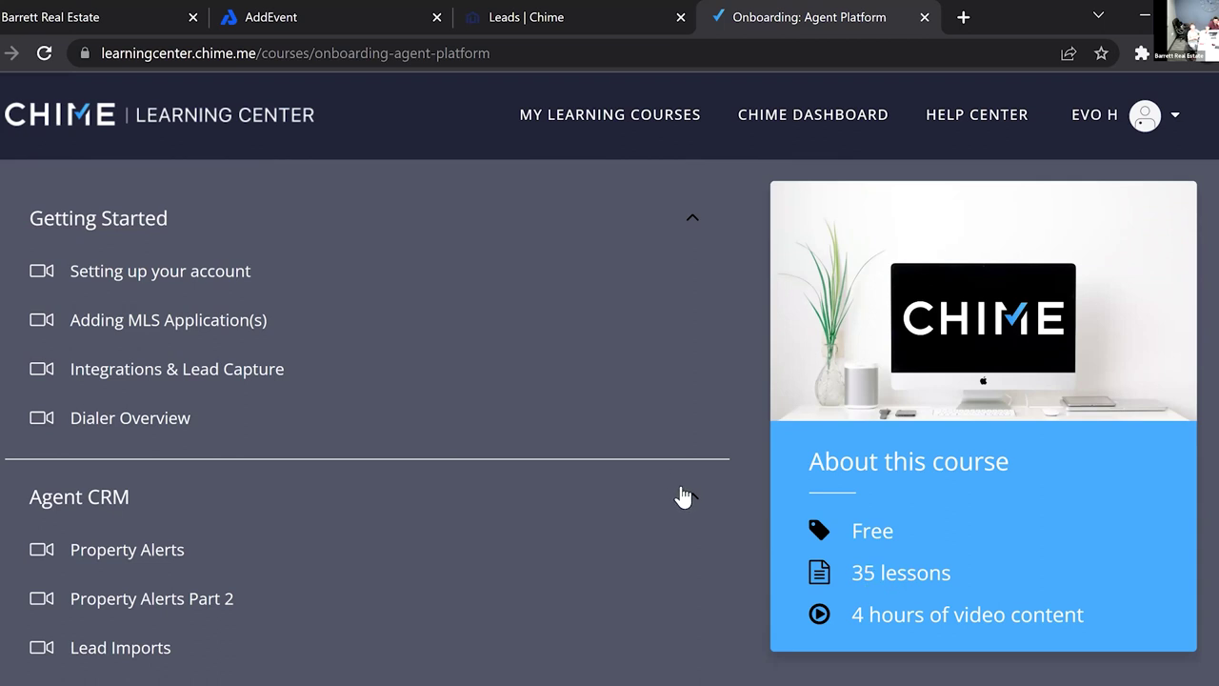
# - Collapse the expanded curriculum sections and review the course's lesson and video content summary
pyautogui.click(693, 219)
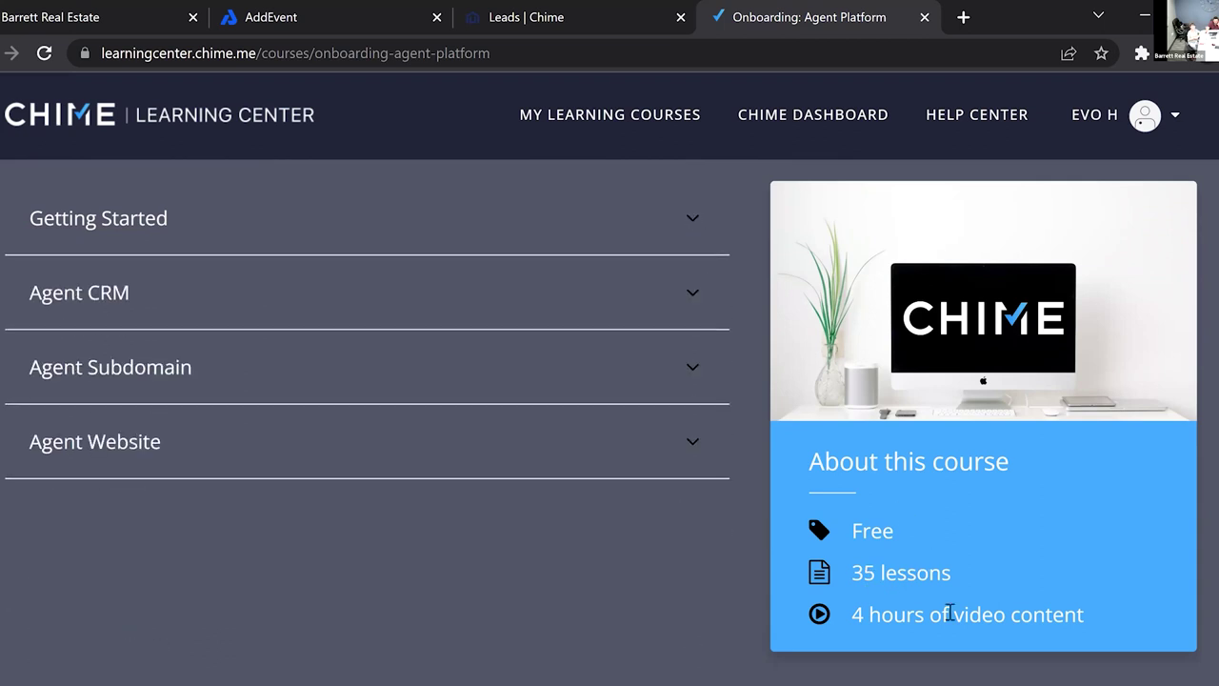
pyautogui.scroll(-2, 953, 614)
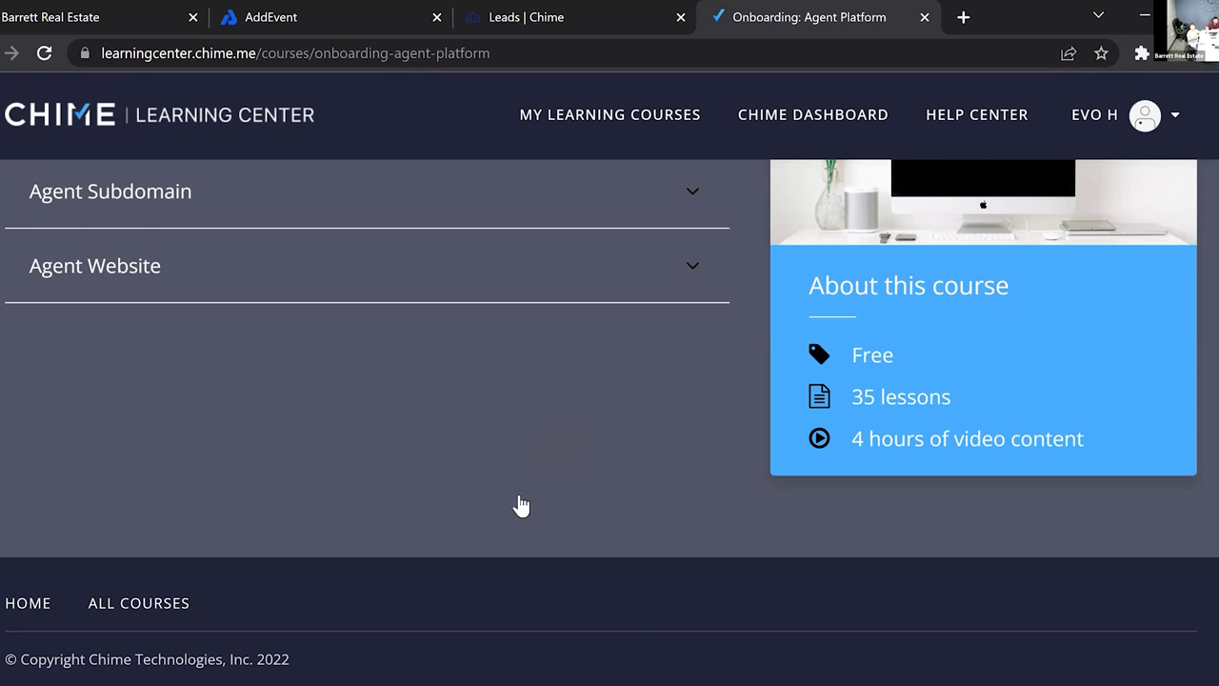
pyautogui.scroll(6, 572, 333)
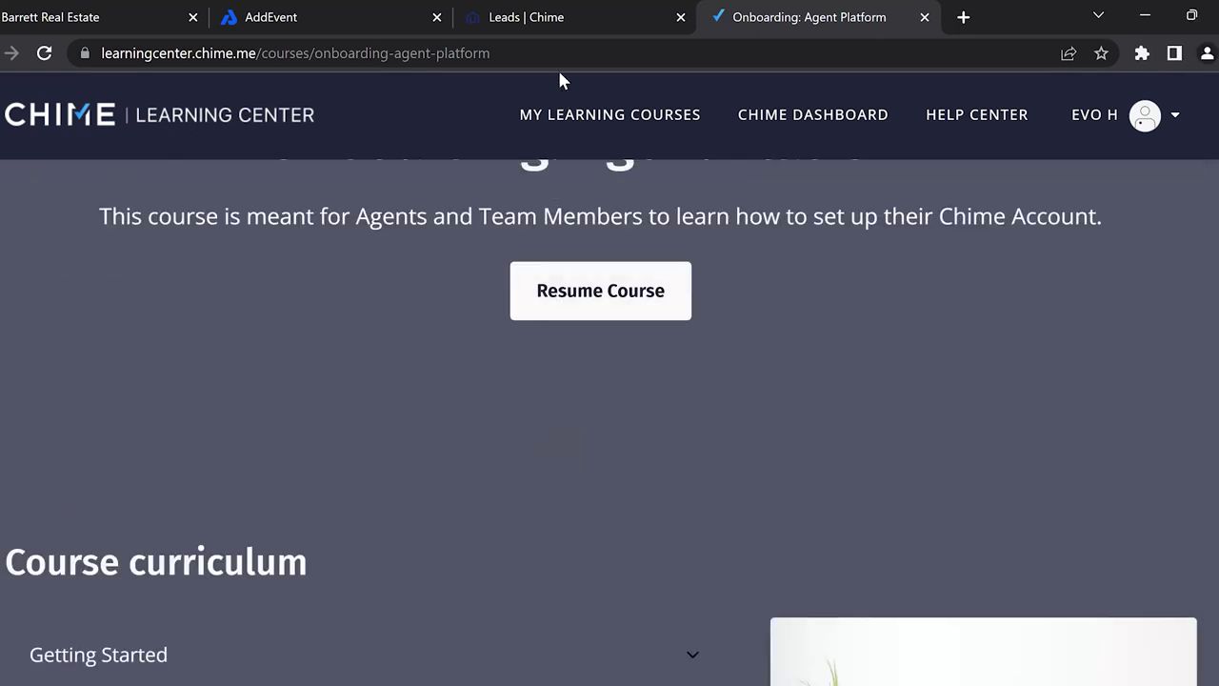
# - Check the upcoming training events in the AddEvent calendar, and close the Learning Center course page
pyautogui.click(576, 17)
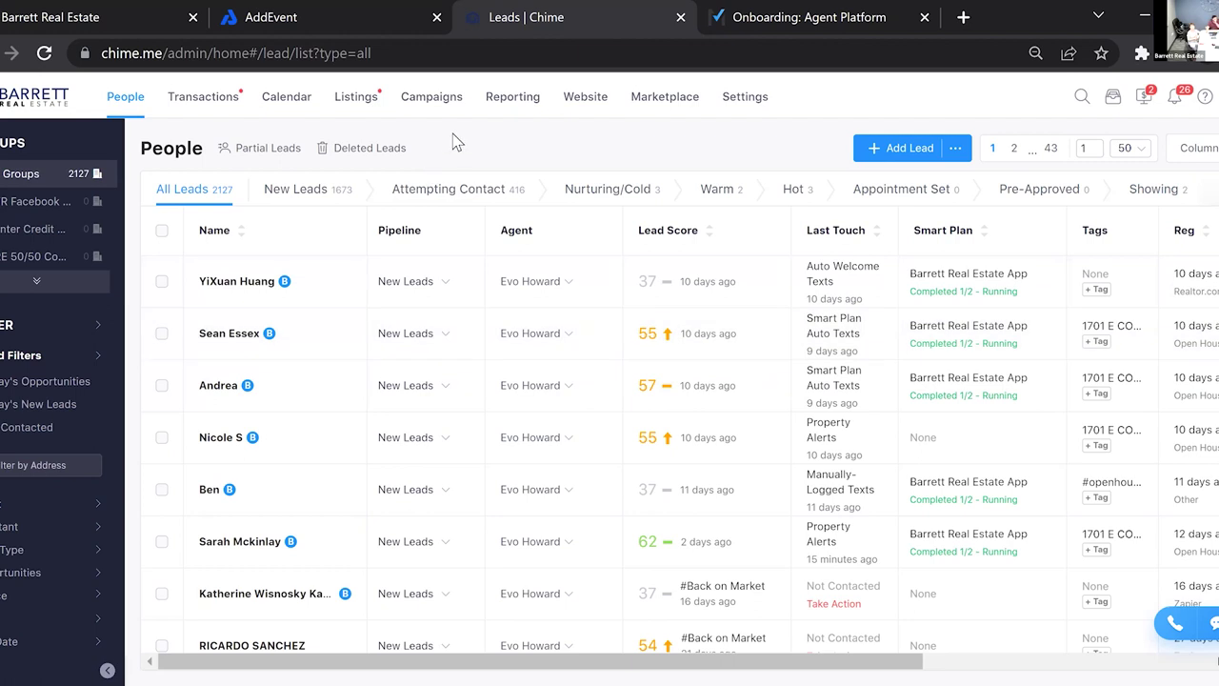
pyautogui.click(315, 13)
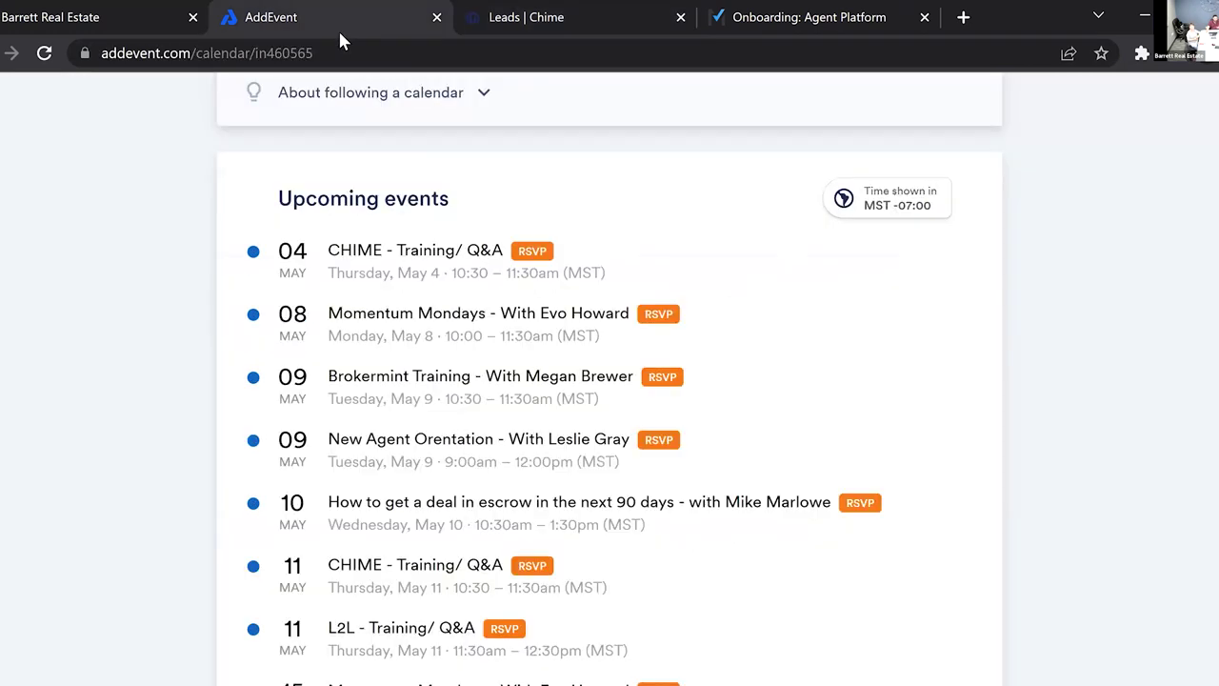
pyautogui.click(535, 27)
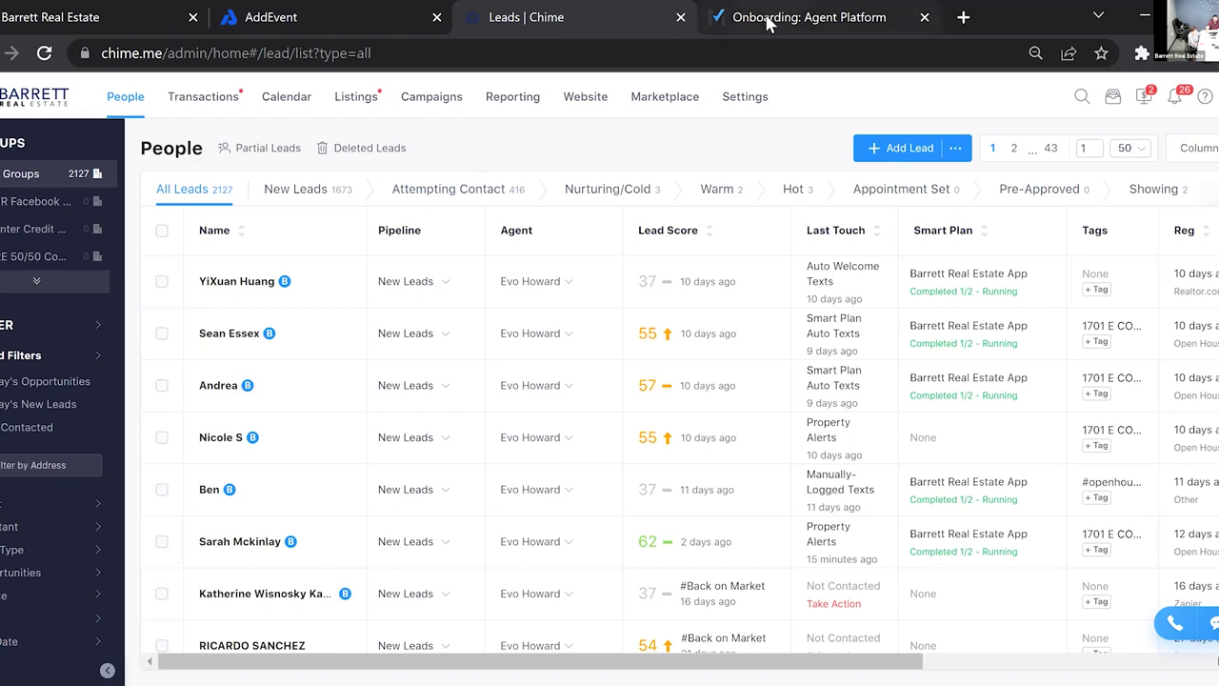
pyautogui.click(856, 25)
pyautogui.click(925, 18)
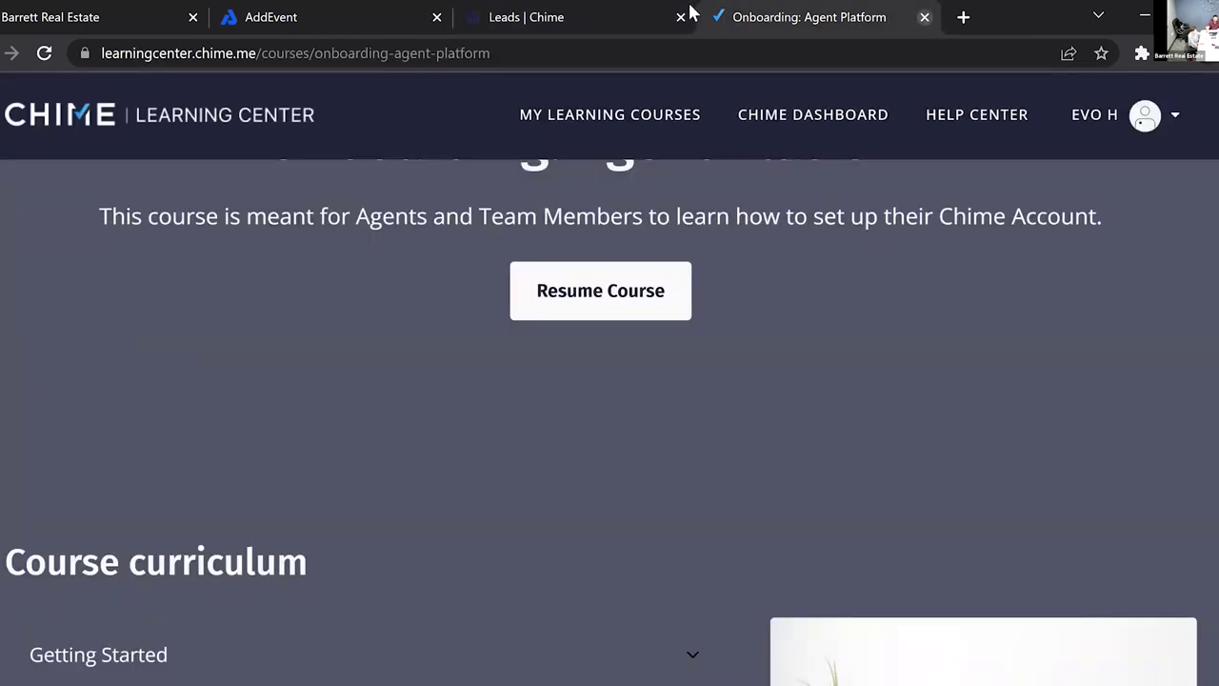
# - Review the AddEvent training calendar and its follow option again, and return to the Chime dashboard
pyautogui.click(378, 21)
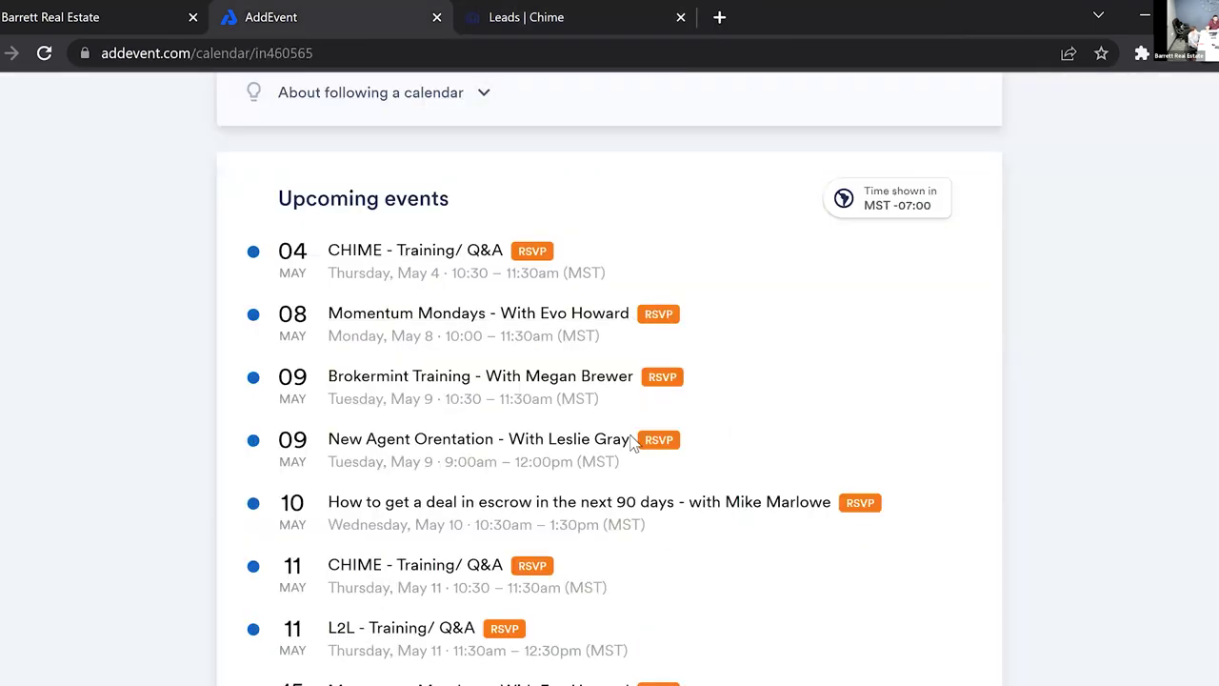
pyautogui.scroll(-2, 710, 572)
pyautogui.scroll(4, 709, 543)
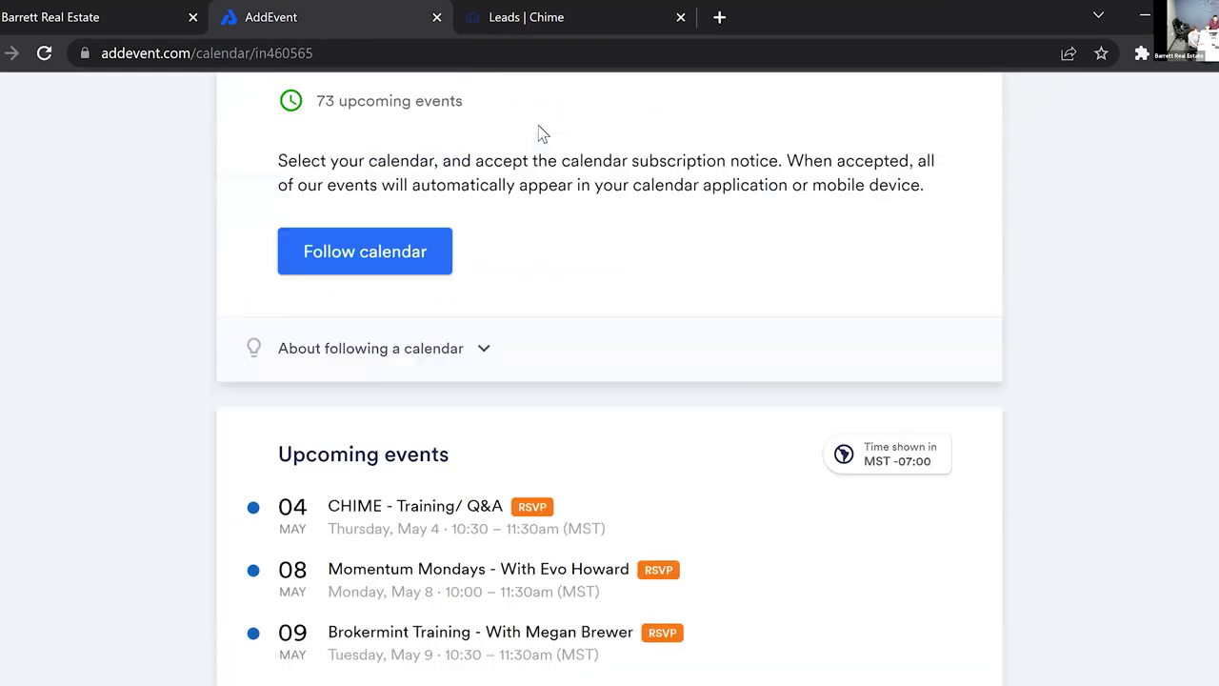
pyautogui.click(553, 17)
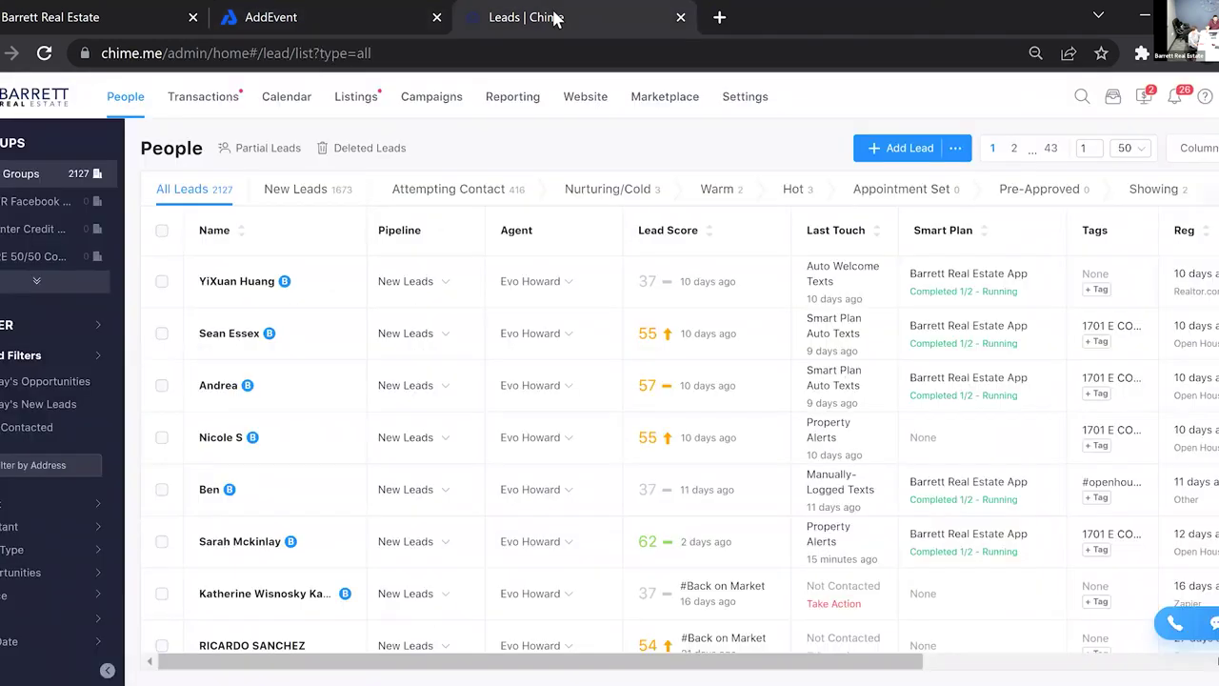
pyautogui.click(38, 105)
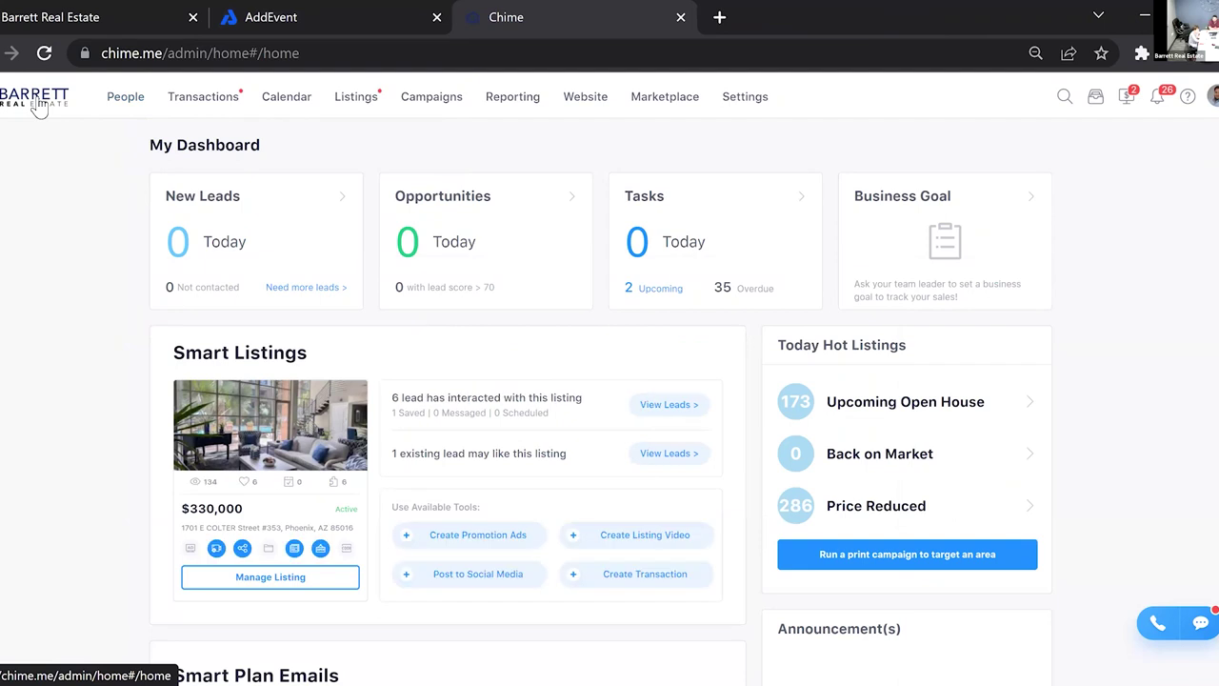